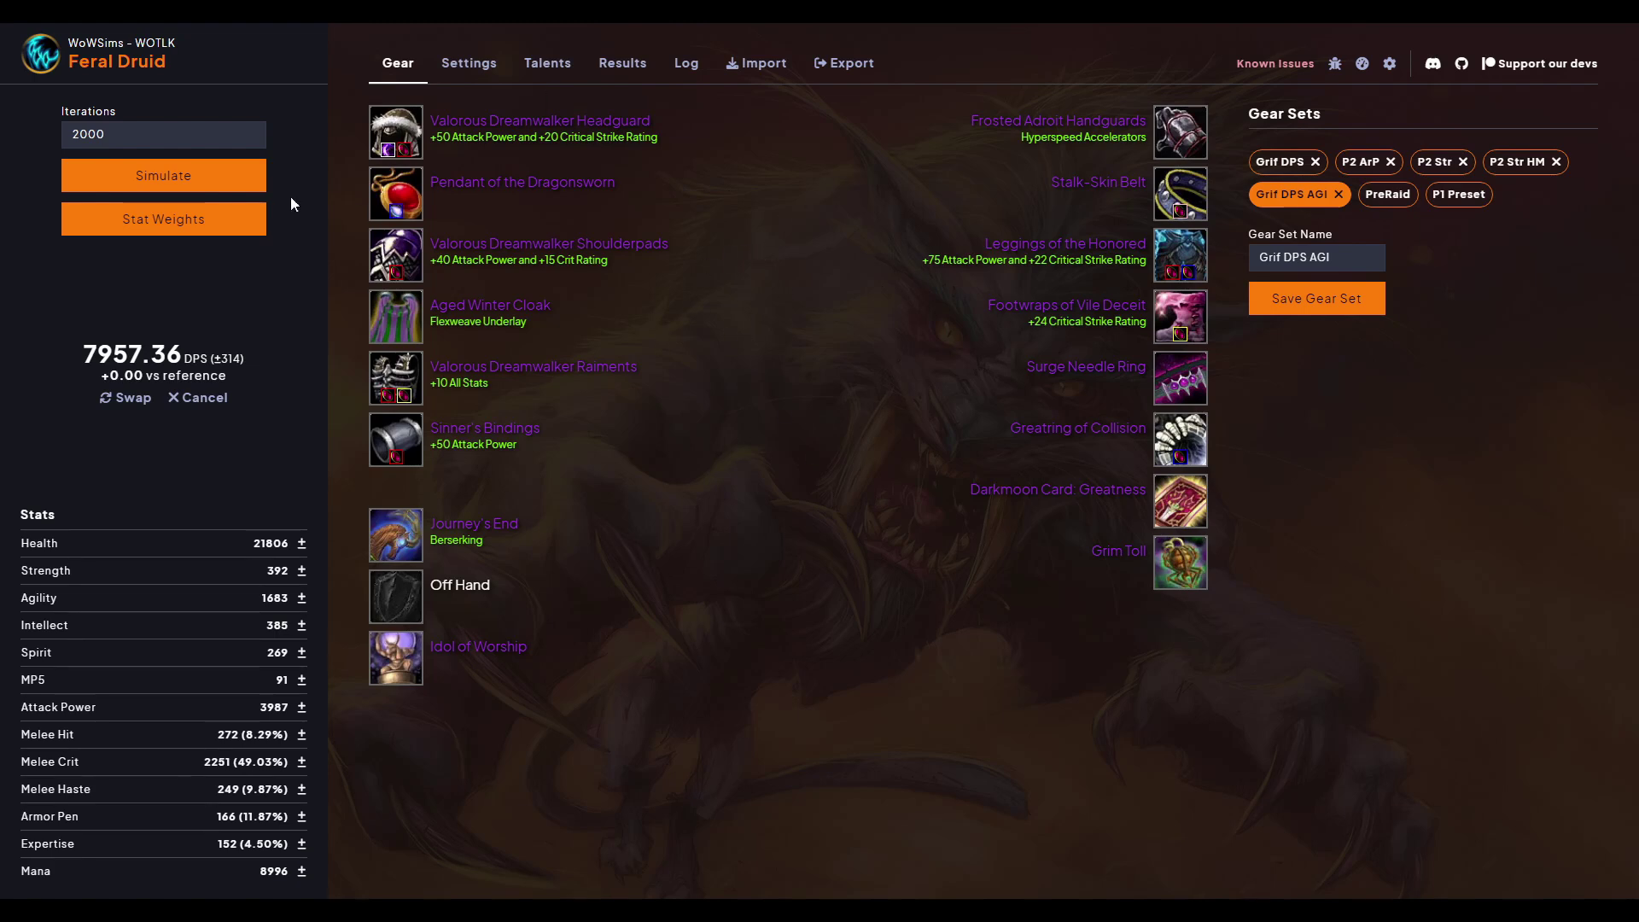
{"action": "left_click", "coordinate": [162, 175]}
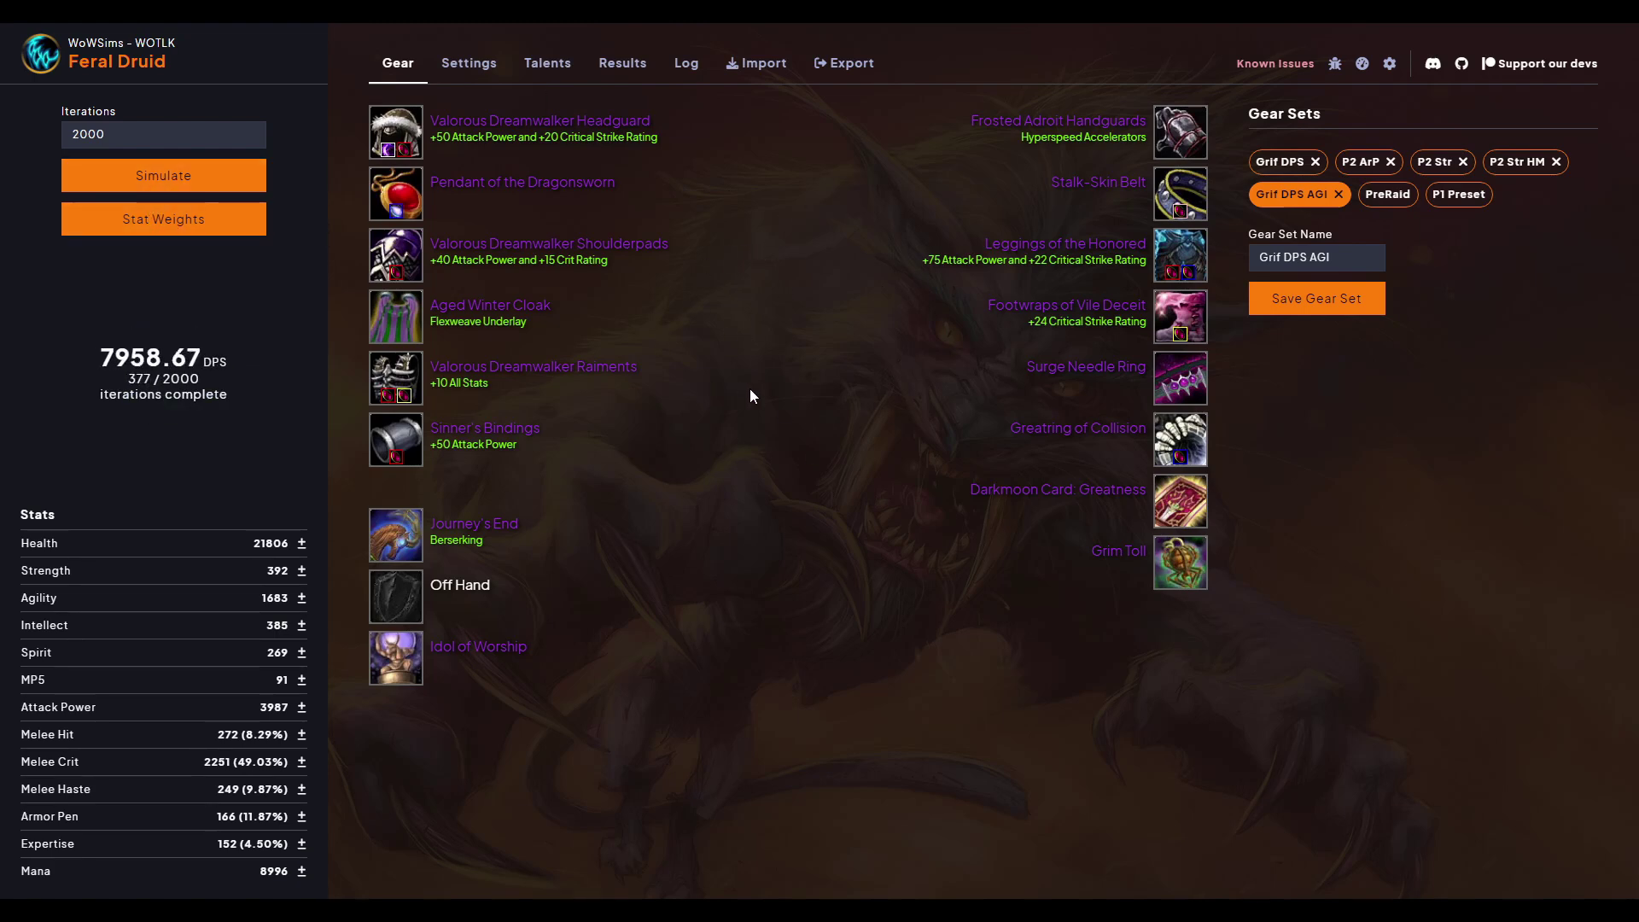
{"action": "left_click", "coordinate": [476, 66]}
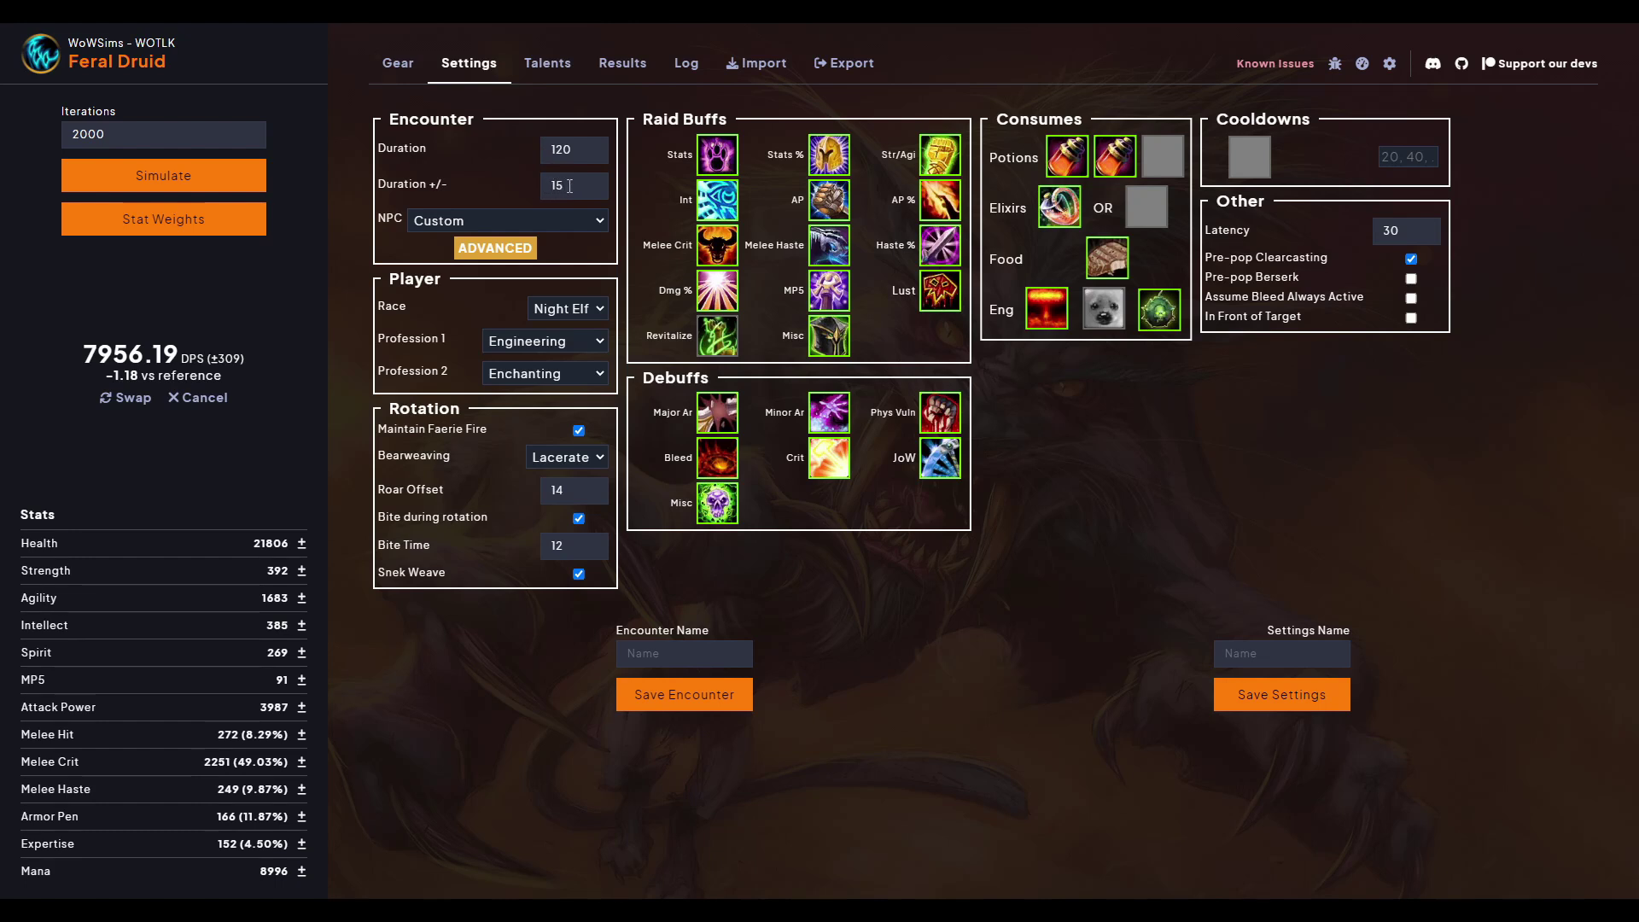
{"action": "left_click_drag", "start_coordinate": [570, 186], "coordinate": [548, 181]}
{"action": "left_click", "coordinate": [965, 623]}
{"action": "left_click", "coordinate": [547, 64]}
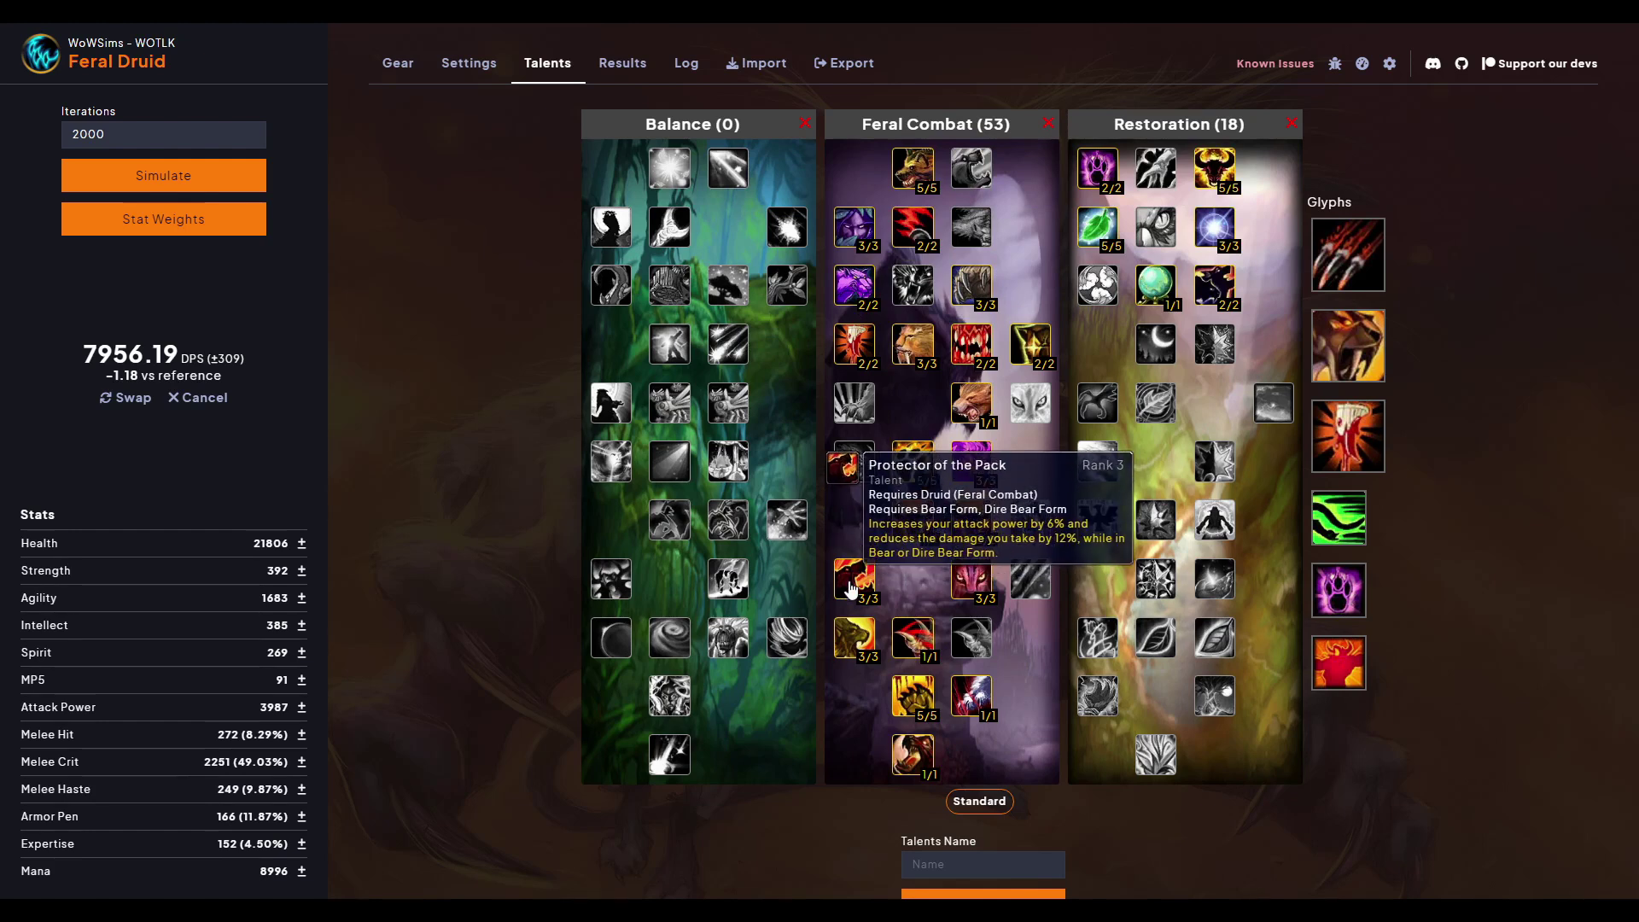
{"action": "left_click", "coordinate": [471, 64]}
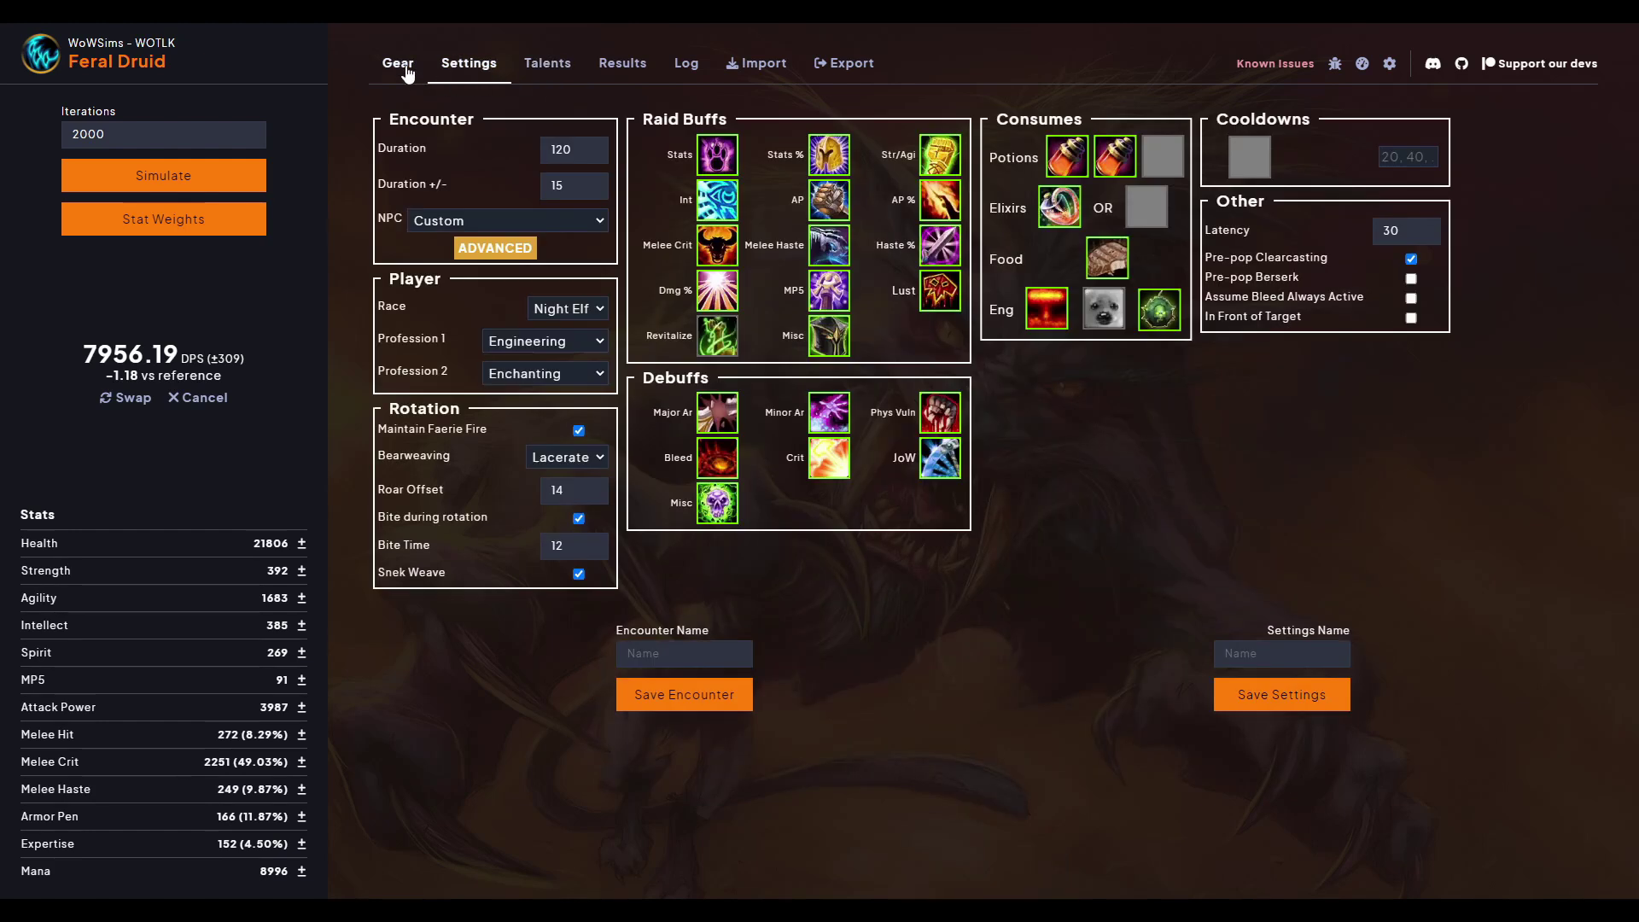
{"action": "left_click", "coordinate": [547, 74]}
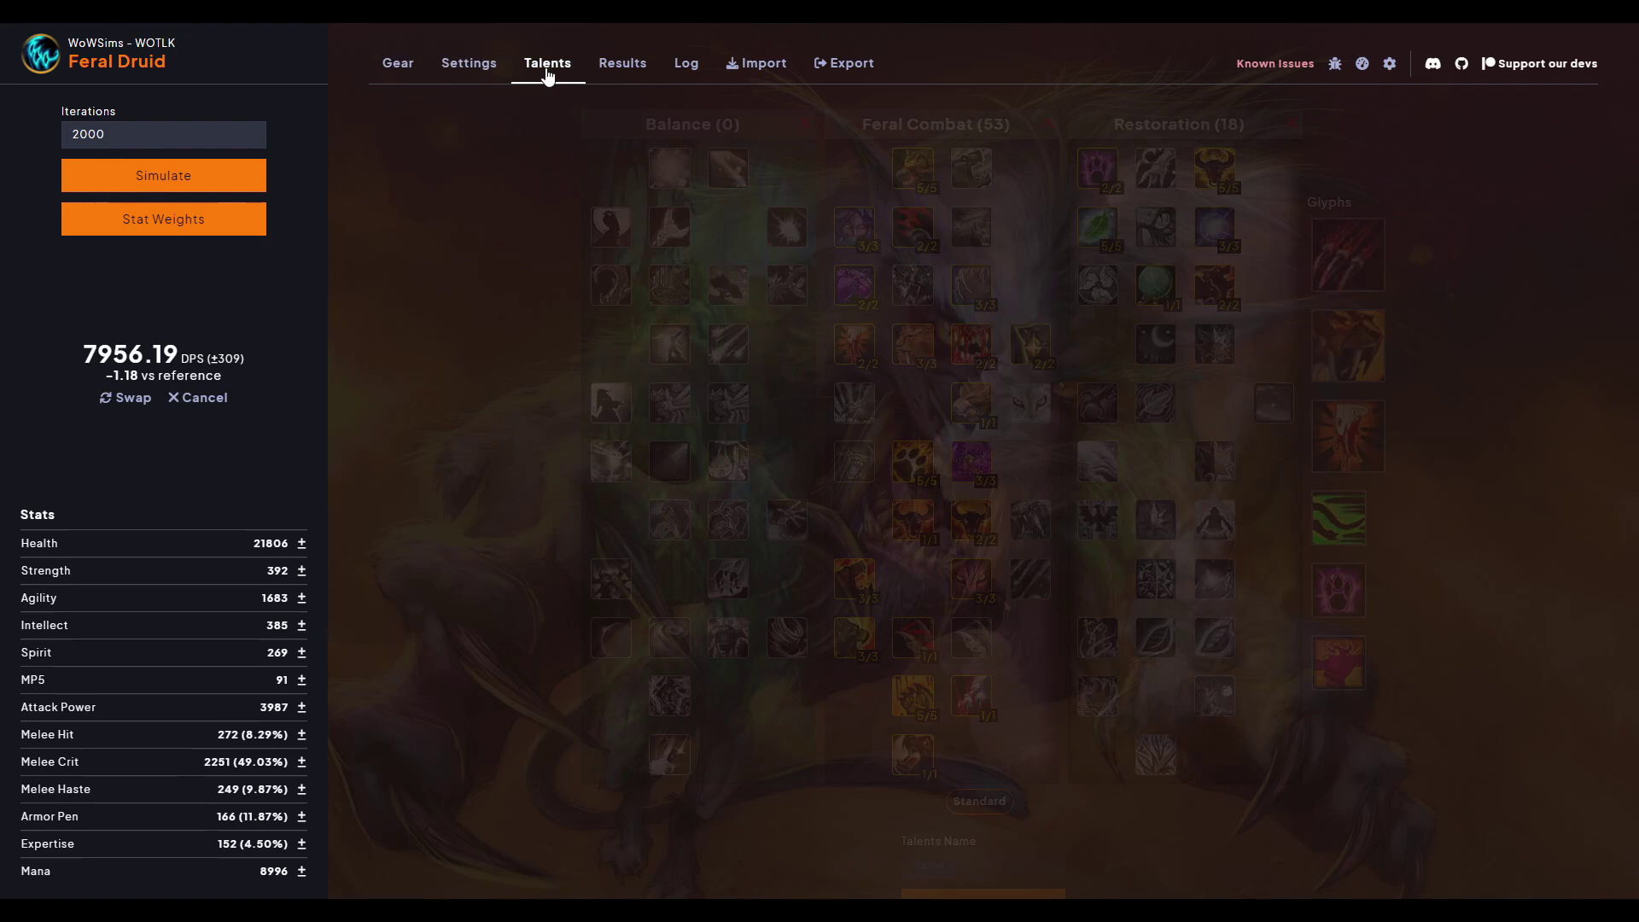
{"action": "left_click", "coordinate": [469, 63]}
{"action": "mouse_move", "coordinate": [960, 202]}
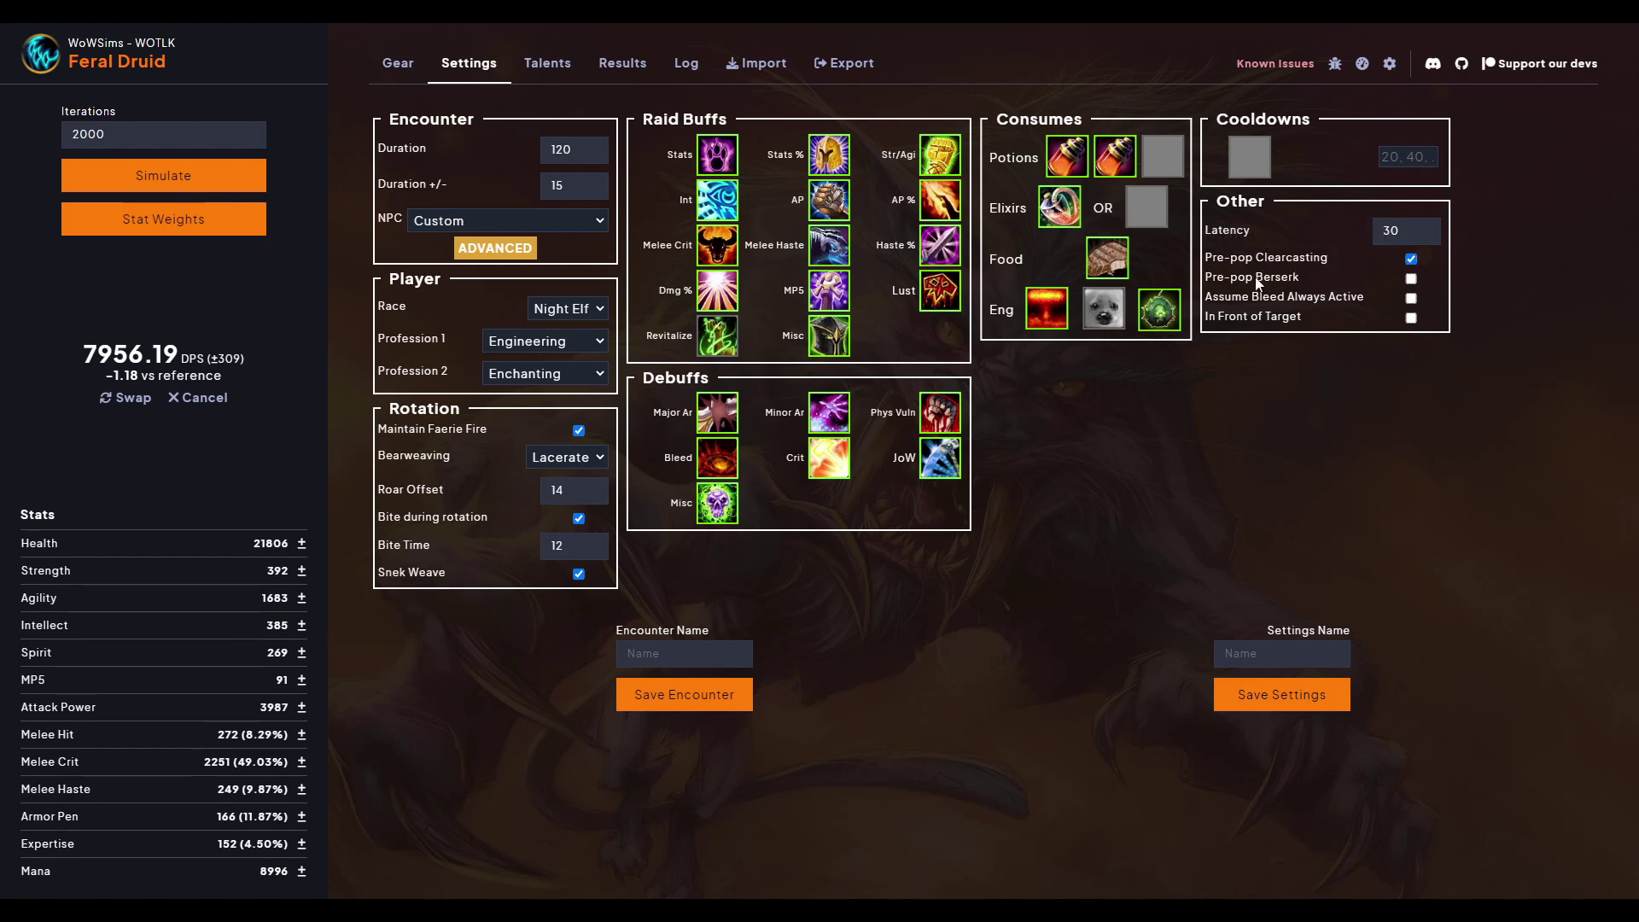
{"action": "left_click", "coordinate": [403, 65]}
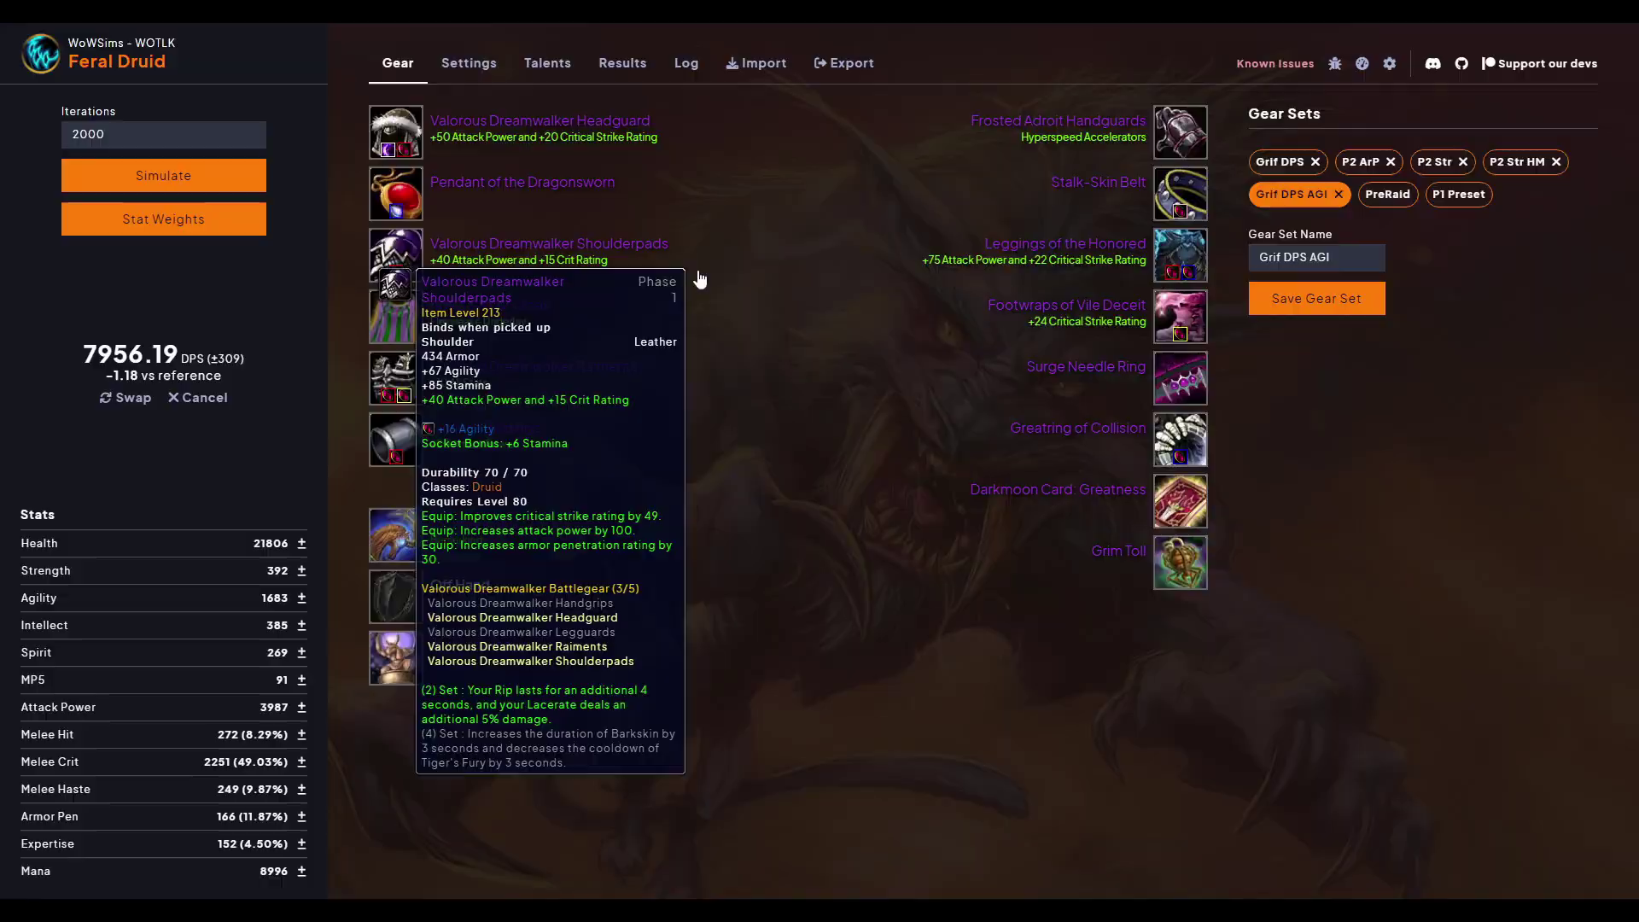
Browse the alternative shoulder and chest items without changing any gear
{"action": "left_click", "coordinate": [693, 269]}
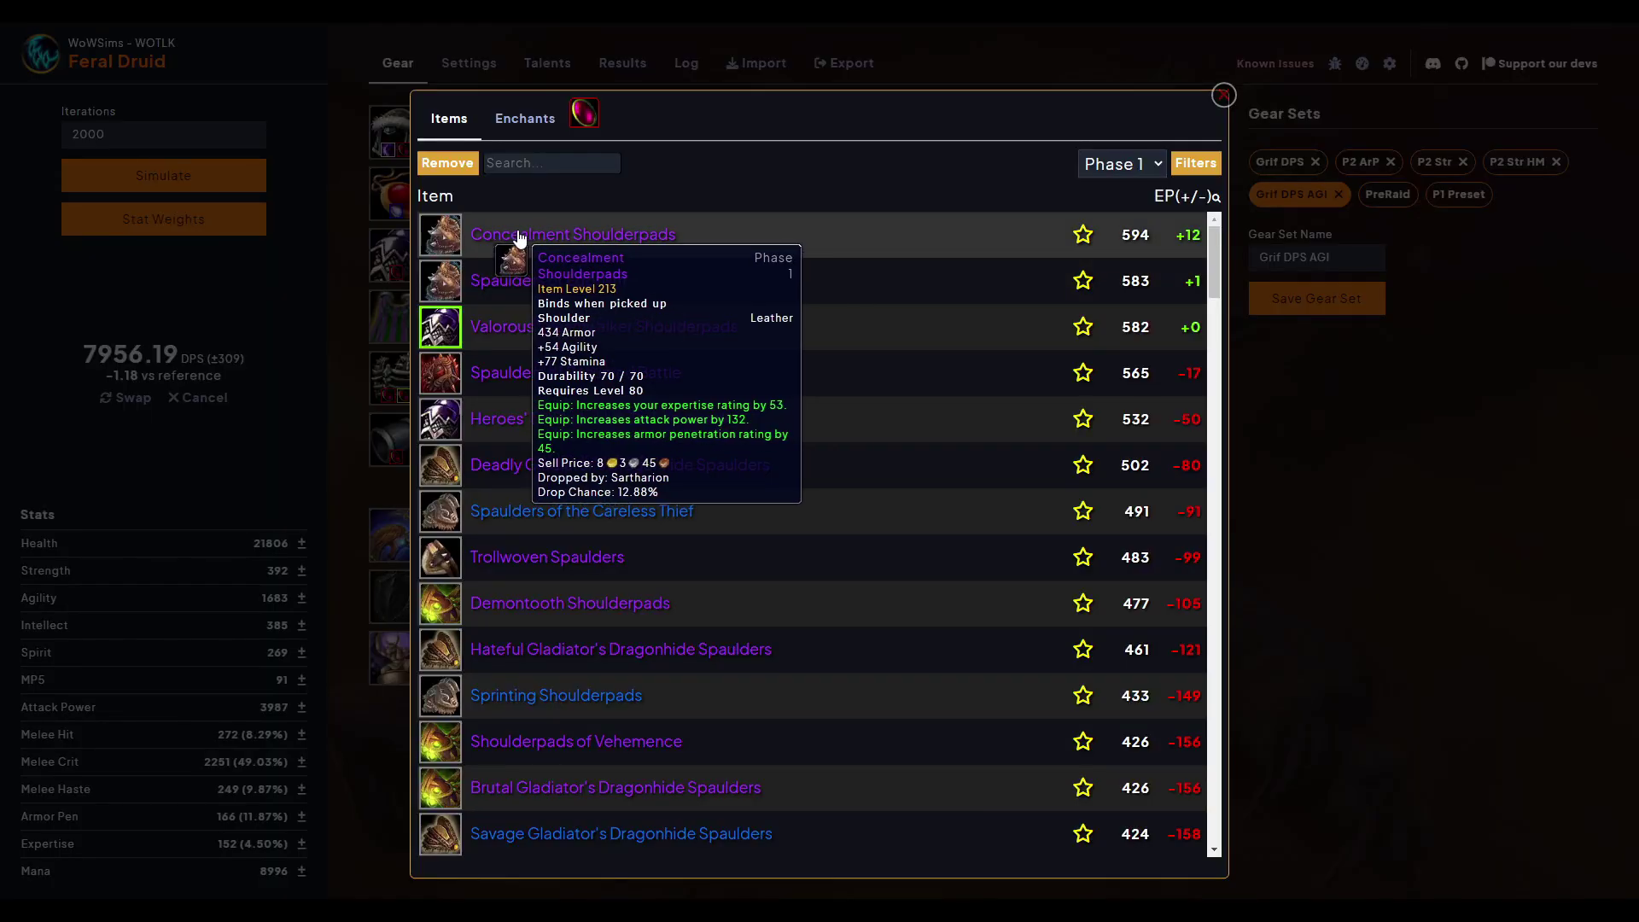
{"action": "left_click", "coordinate": [1460, 545]}
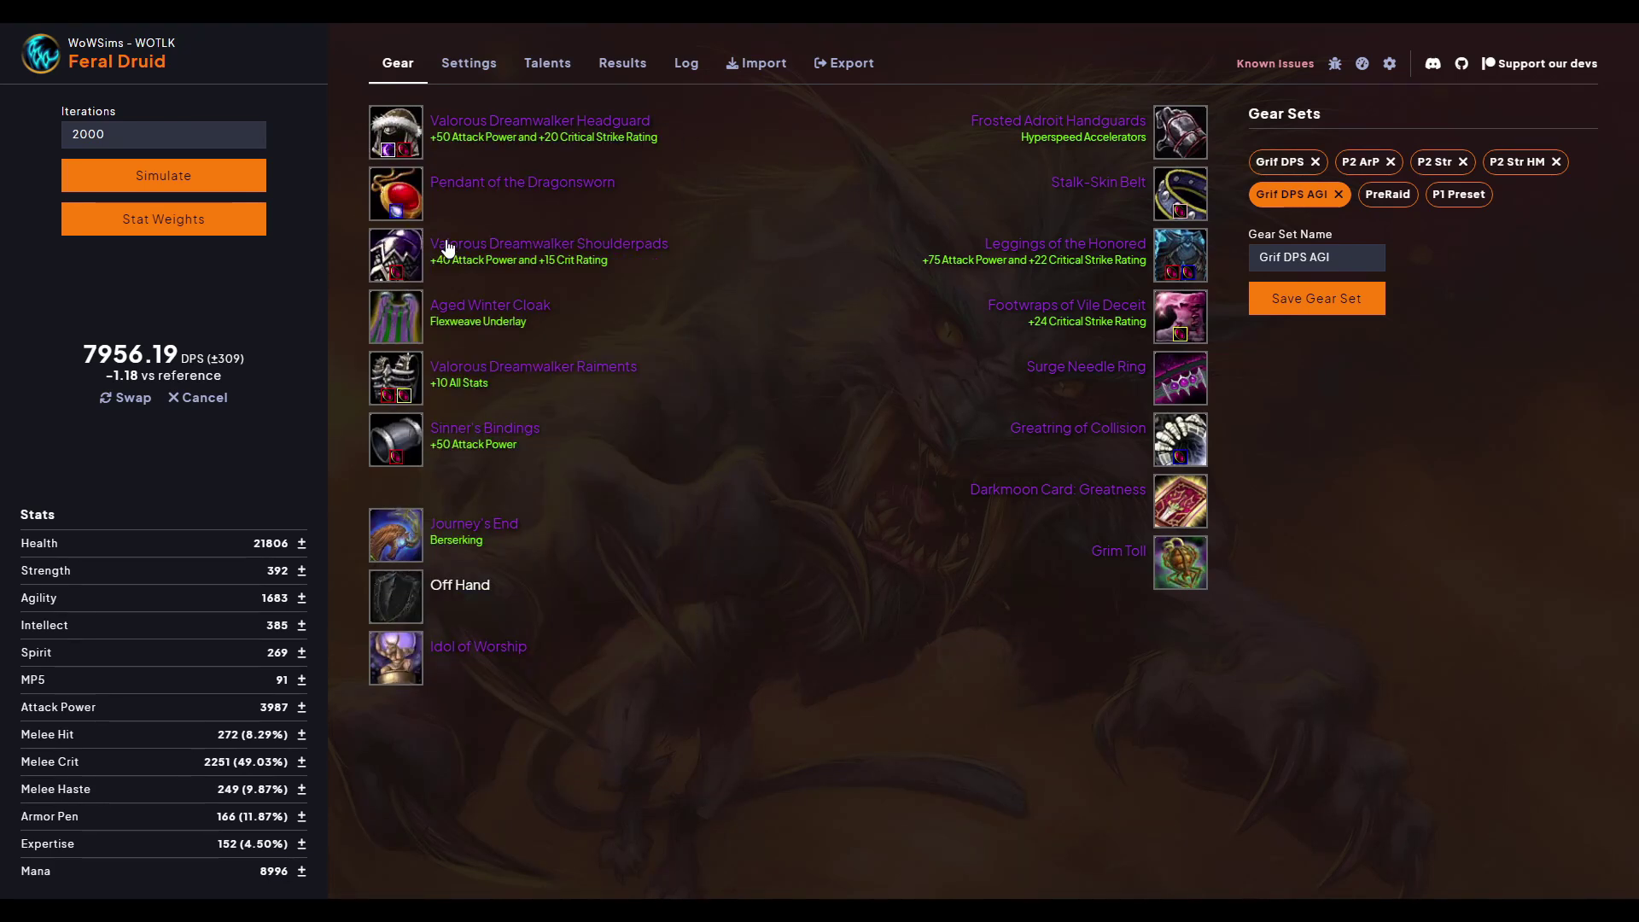
{"action": "mouse_move", "coordinate": [451, 142]}
{"action": "left_click", "coordinate": [398, 376]}
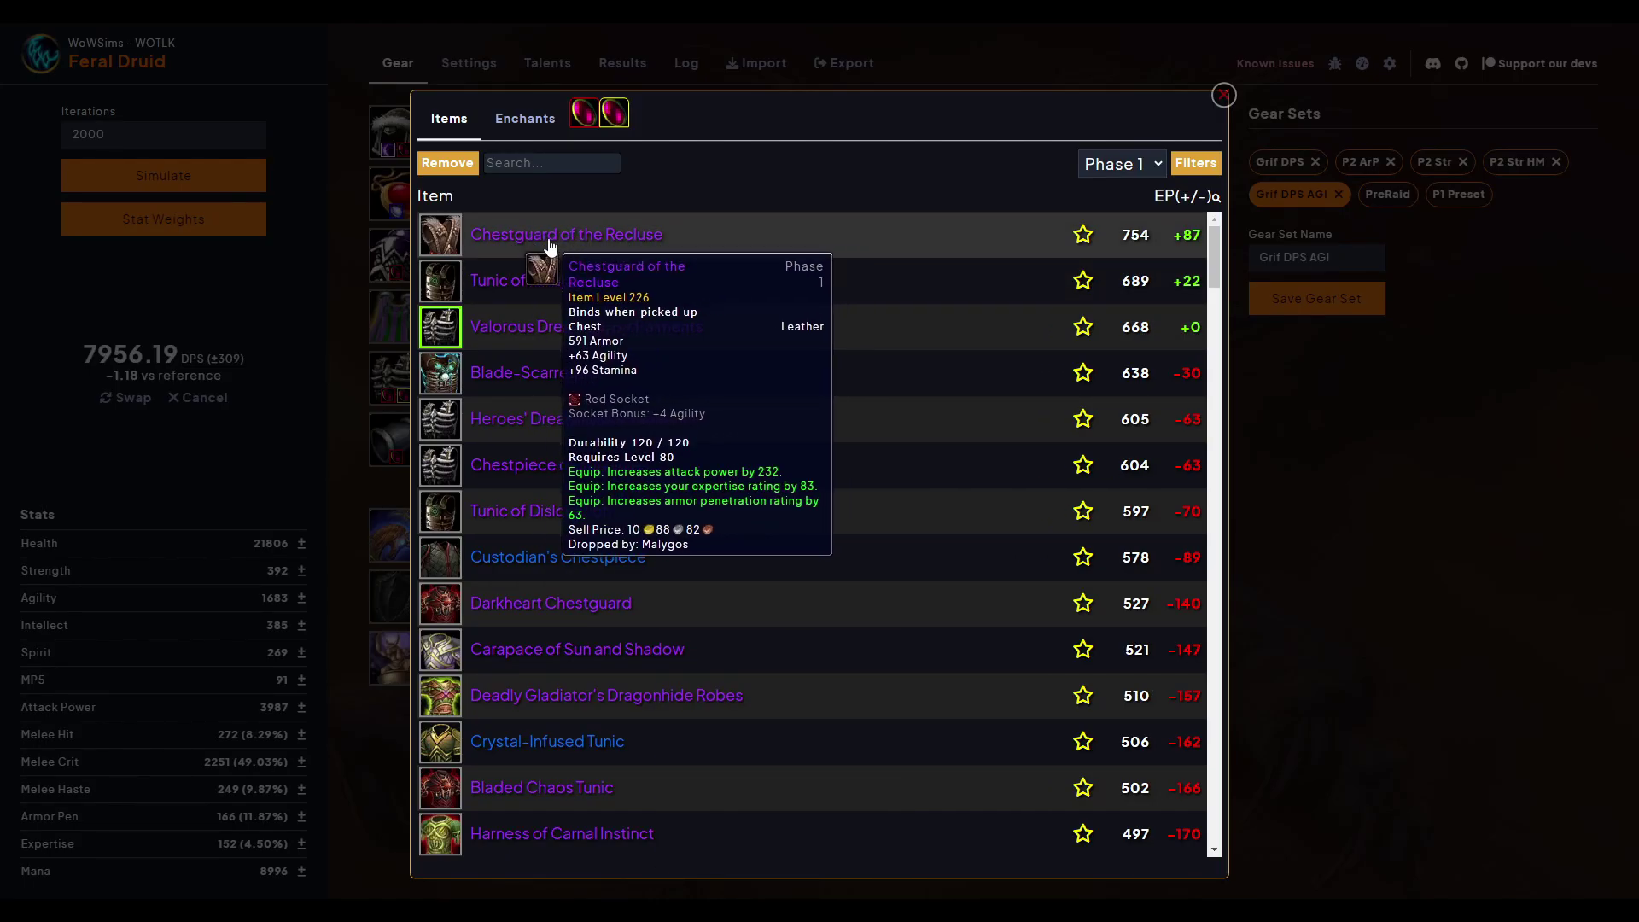
{"action": "left_click", "coordinate": [1238, 415]}
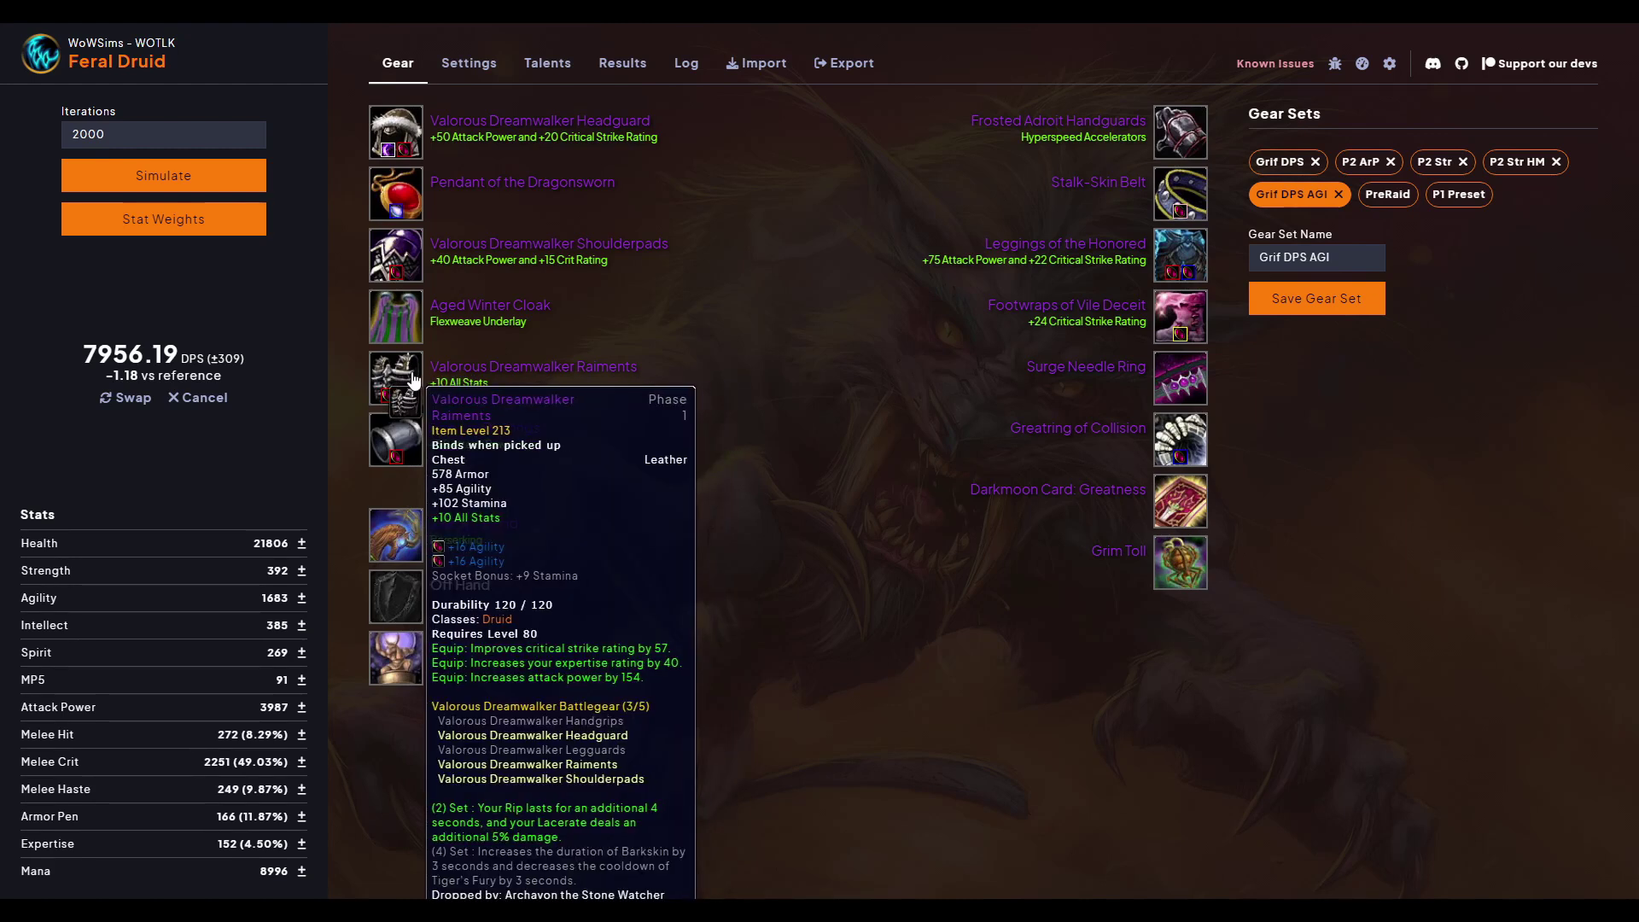
Equip Concealment Shoulderpads and simulate, noting the +11.22 DPS gain over reference
{"action": "left_click", "coordinate": [416, 251]}
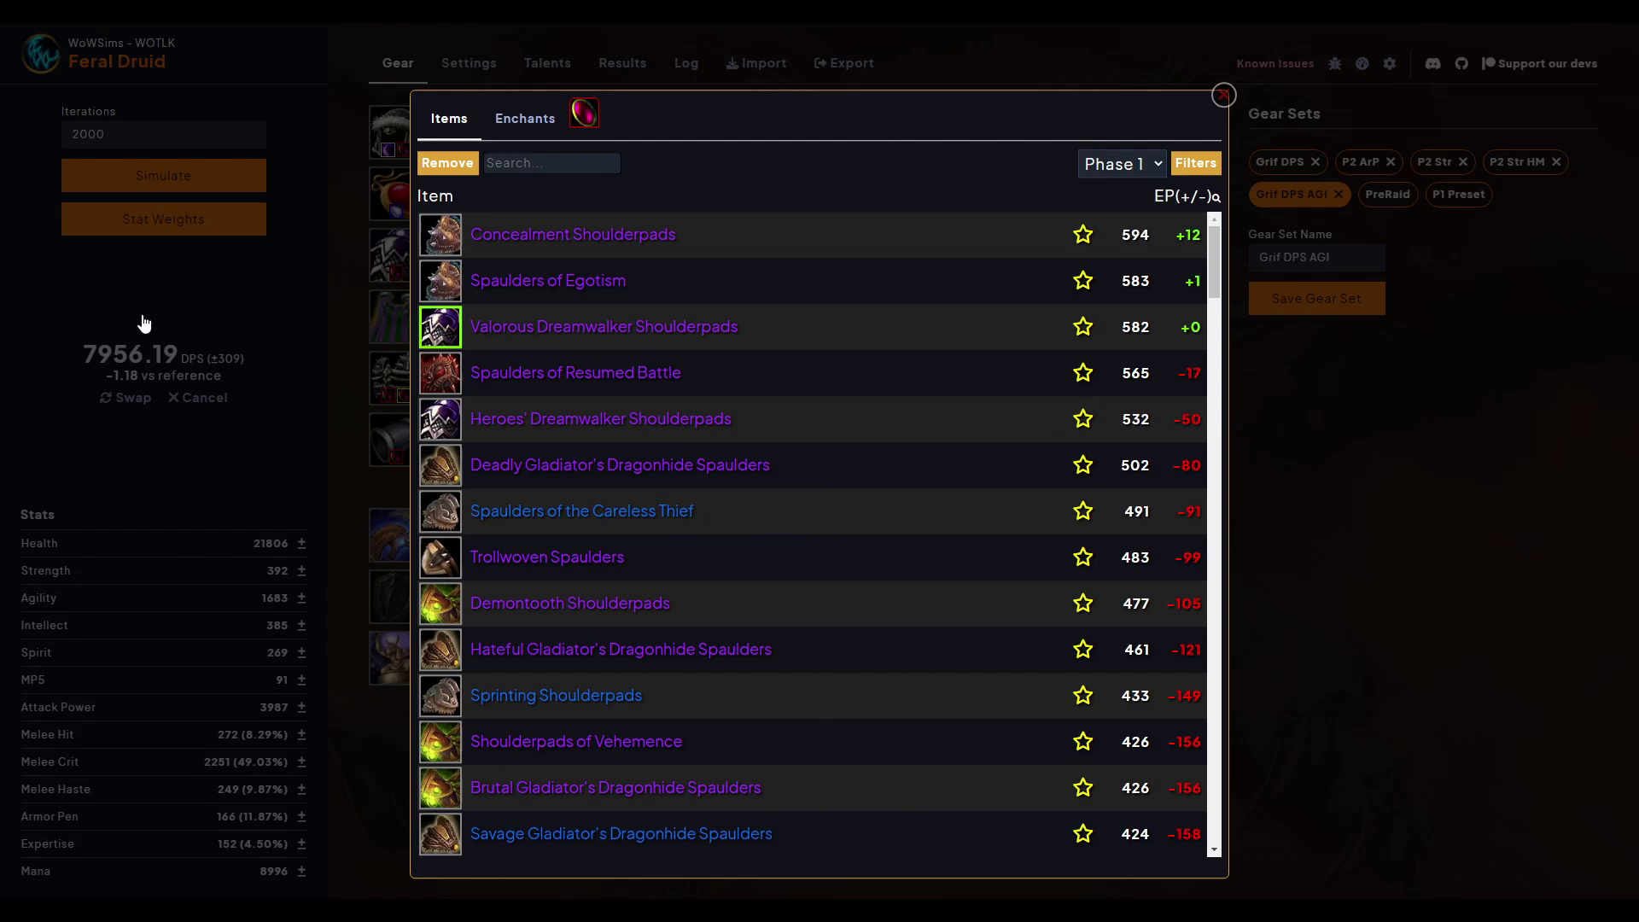
{"action": "left_click", "coordinate": [538, 236]}
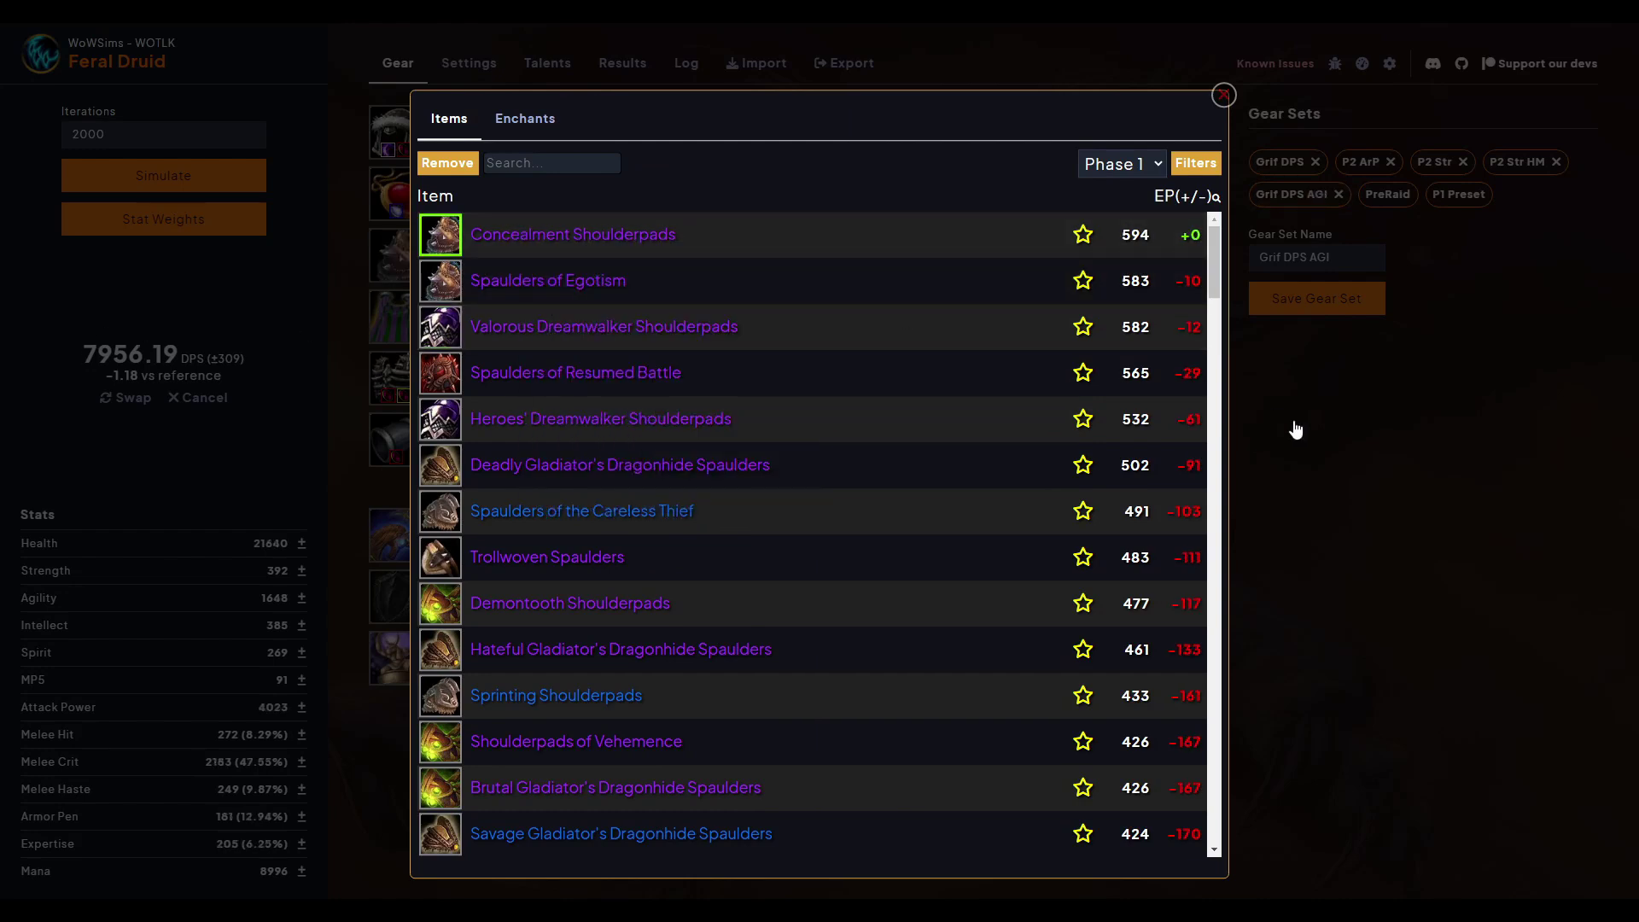
{"action": "left_click", "coordinate": [1296, 430]}
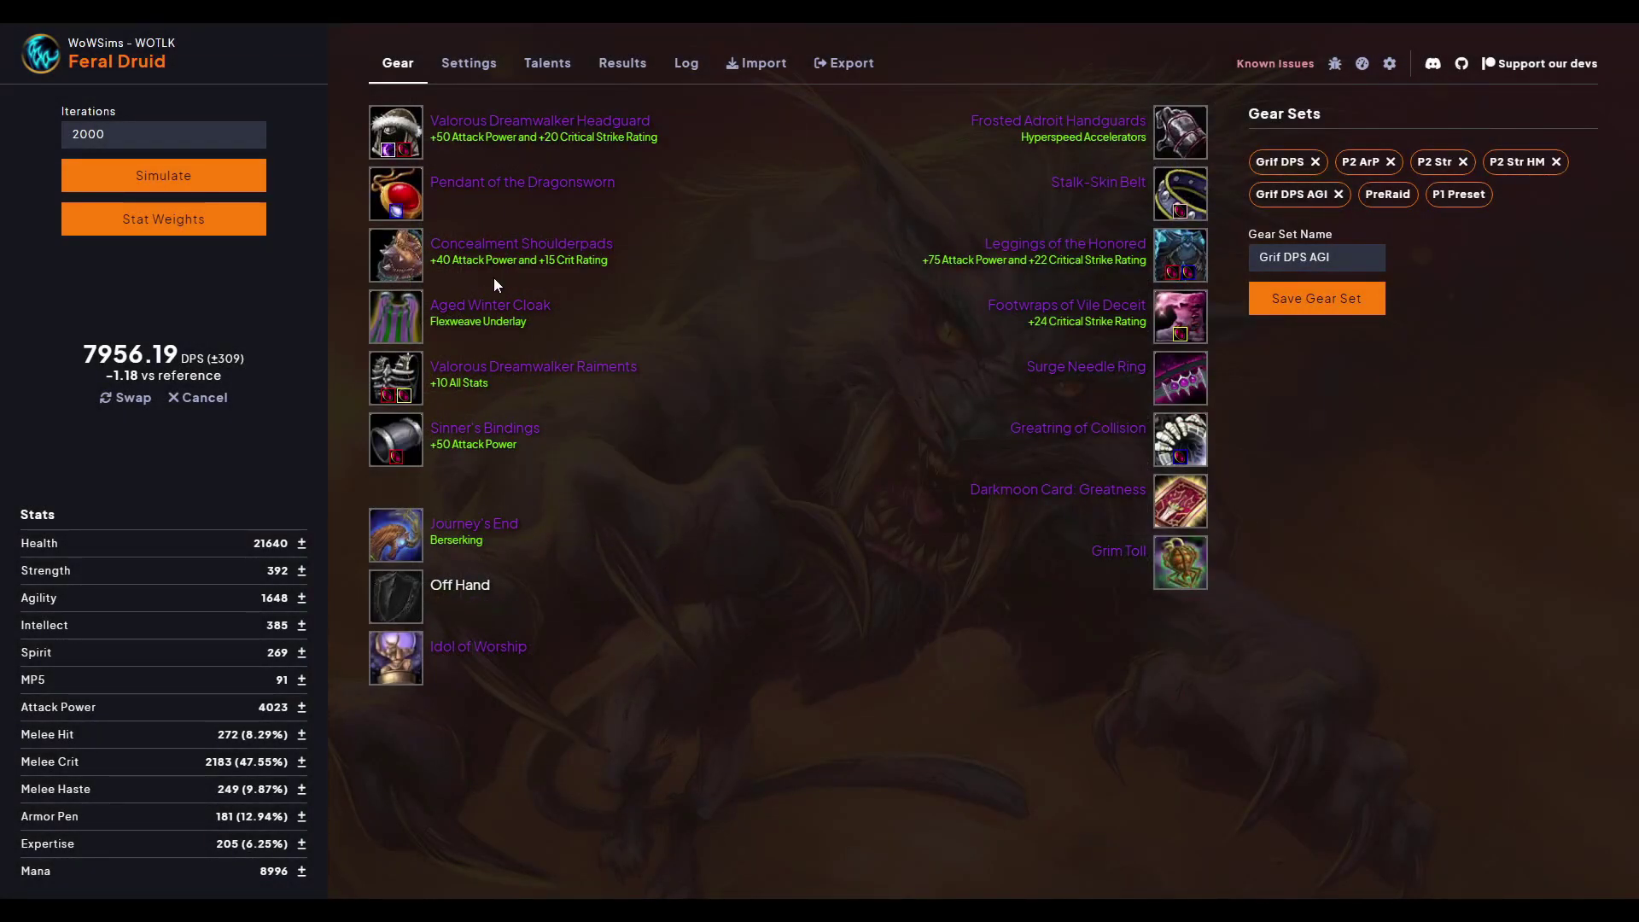
{"action": "left_click", "coordinate": [162, 175]}
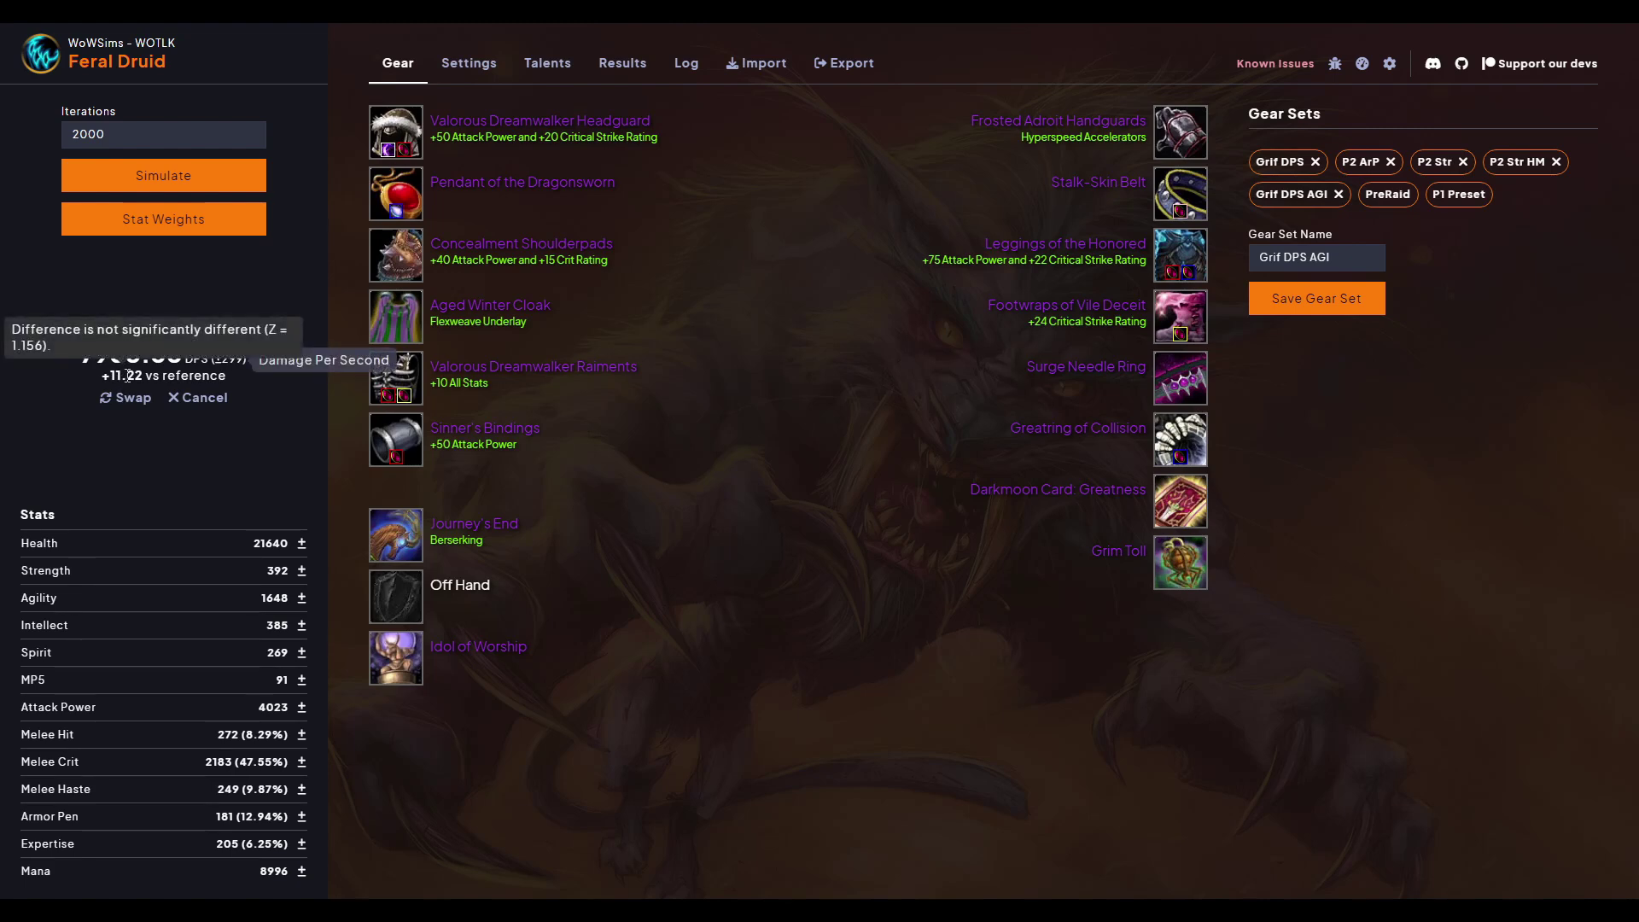
{"action": "double_click", "coordinate": [127, 376]}
{"action": "left_click", "coordinate": [857, 494]}
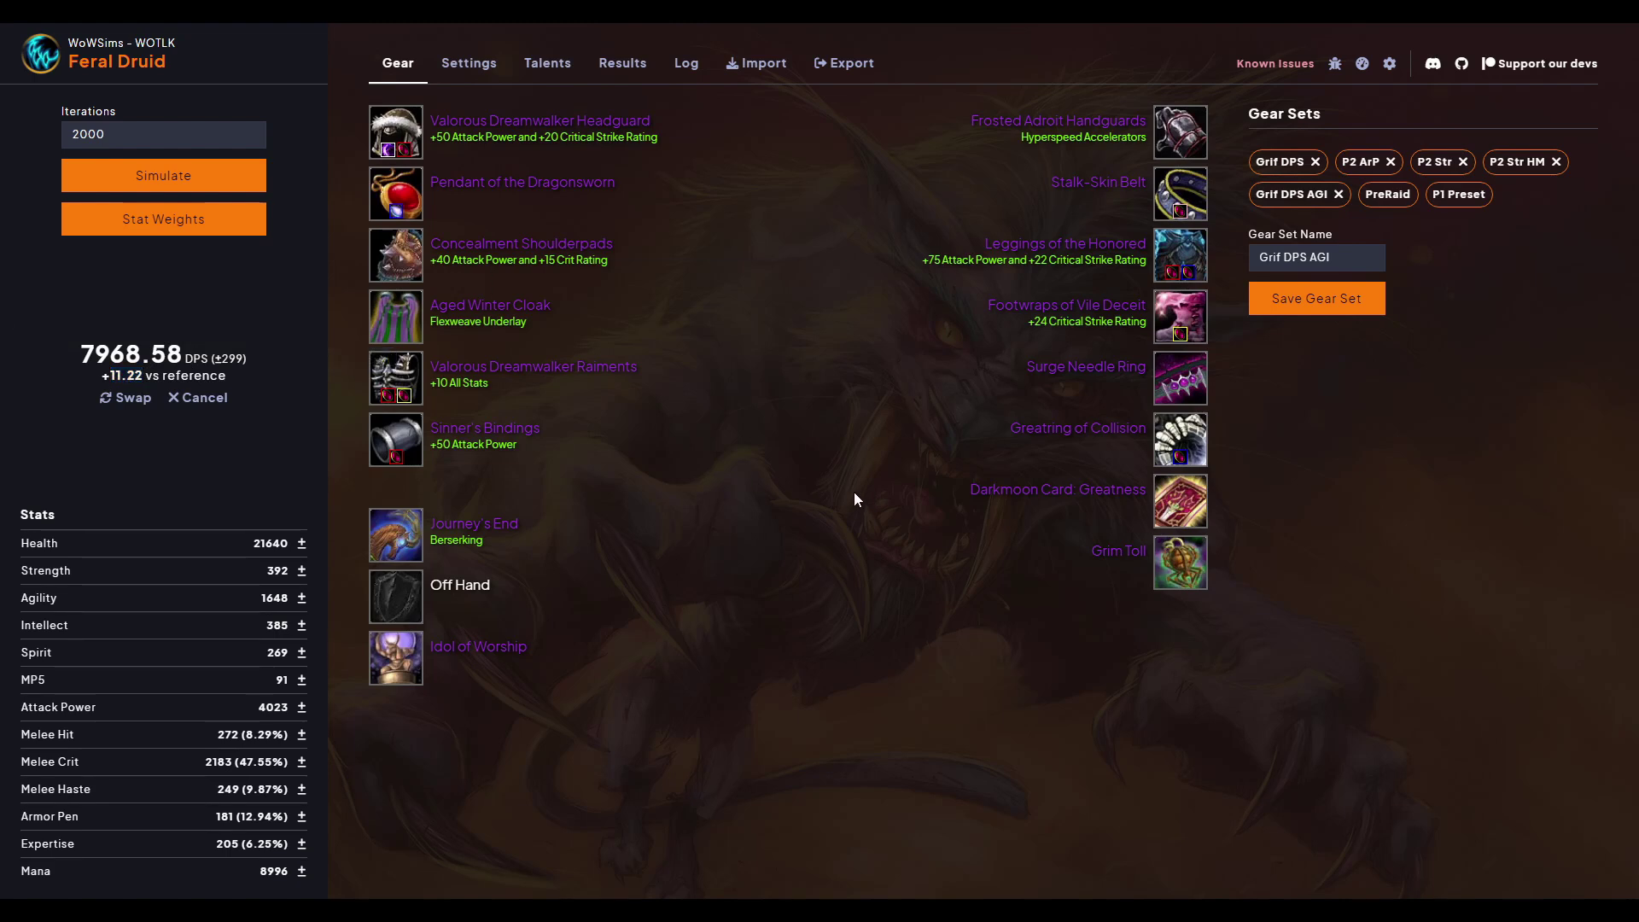
Re-equip Valorous Dreamwalker Shoulderpads in the shoulder slot
{"action": "left_click", "coordinate": [397, 254]}
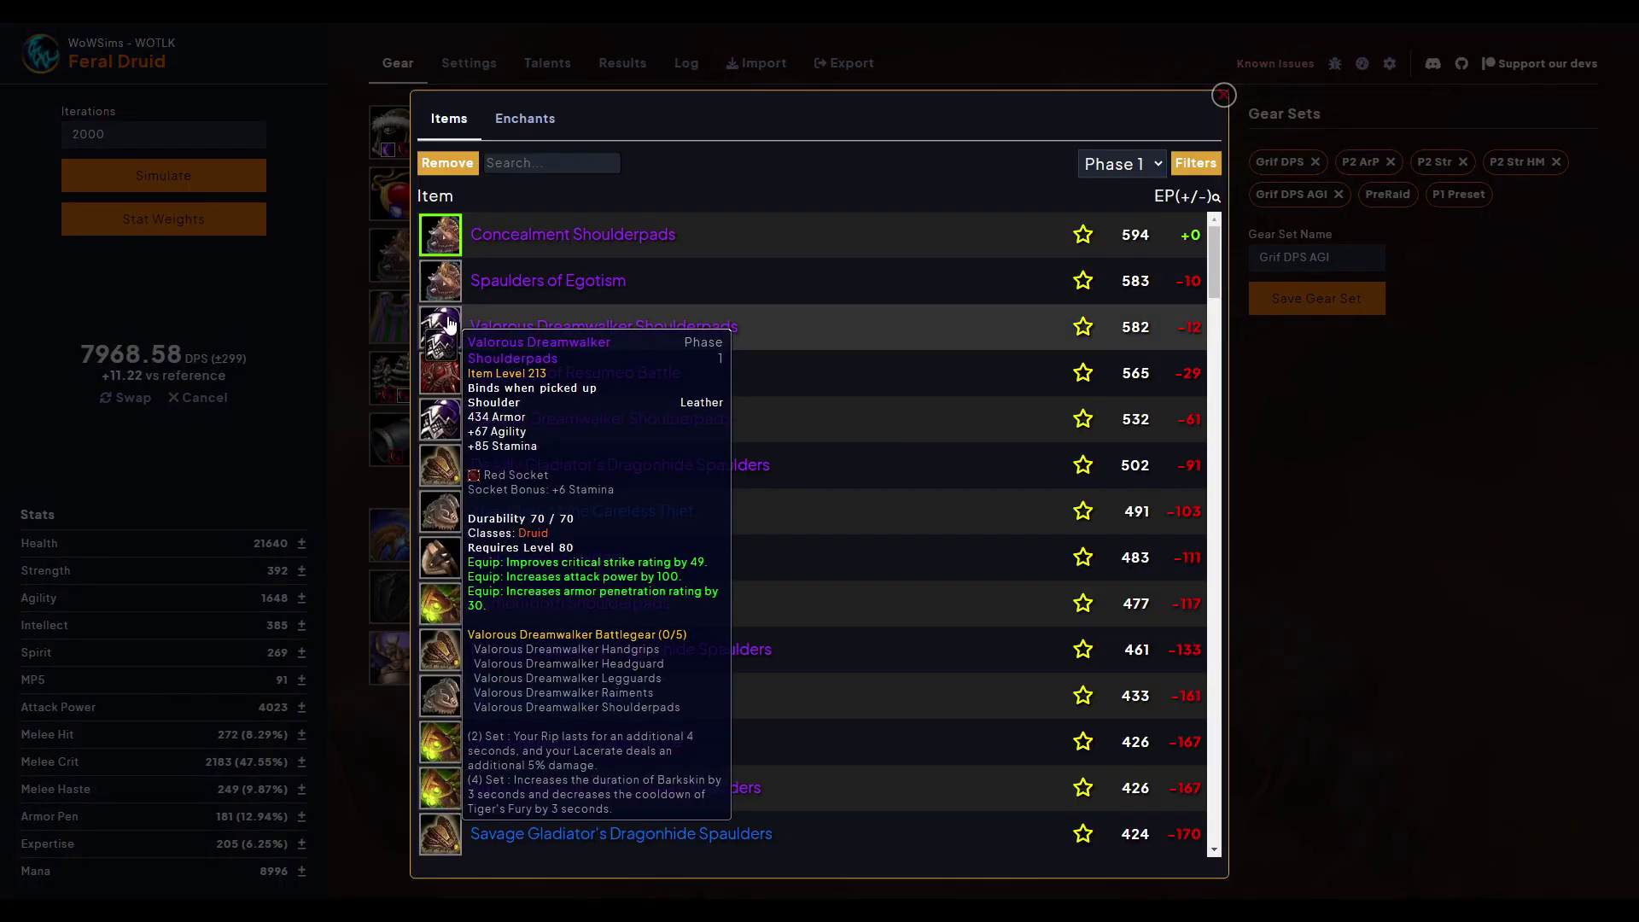
{"action": "left_click", "coordinate": [444, 333]}
{"action": "left_click", "coordinate": [1358, 512]}
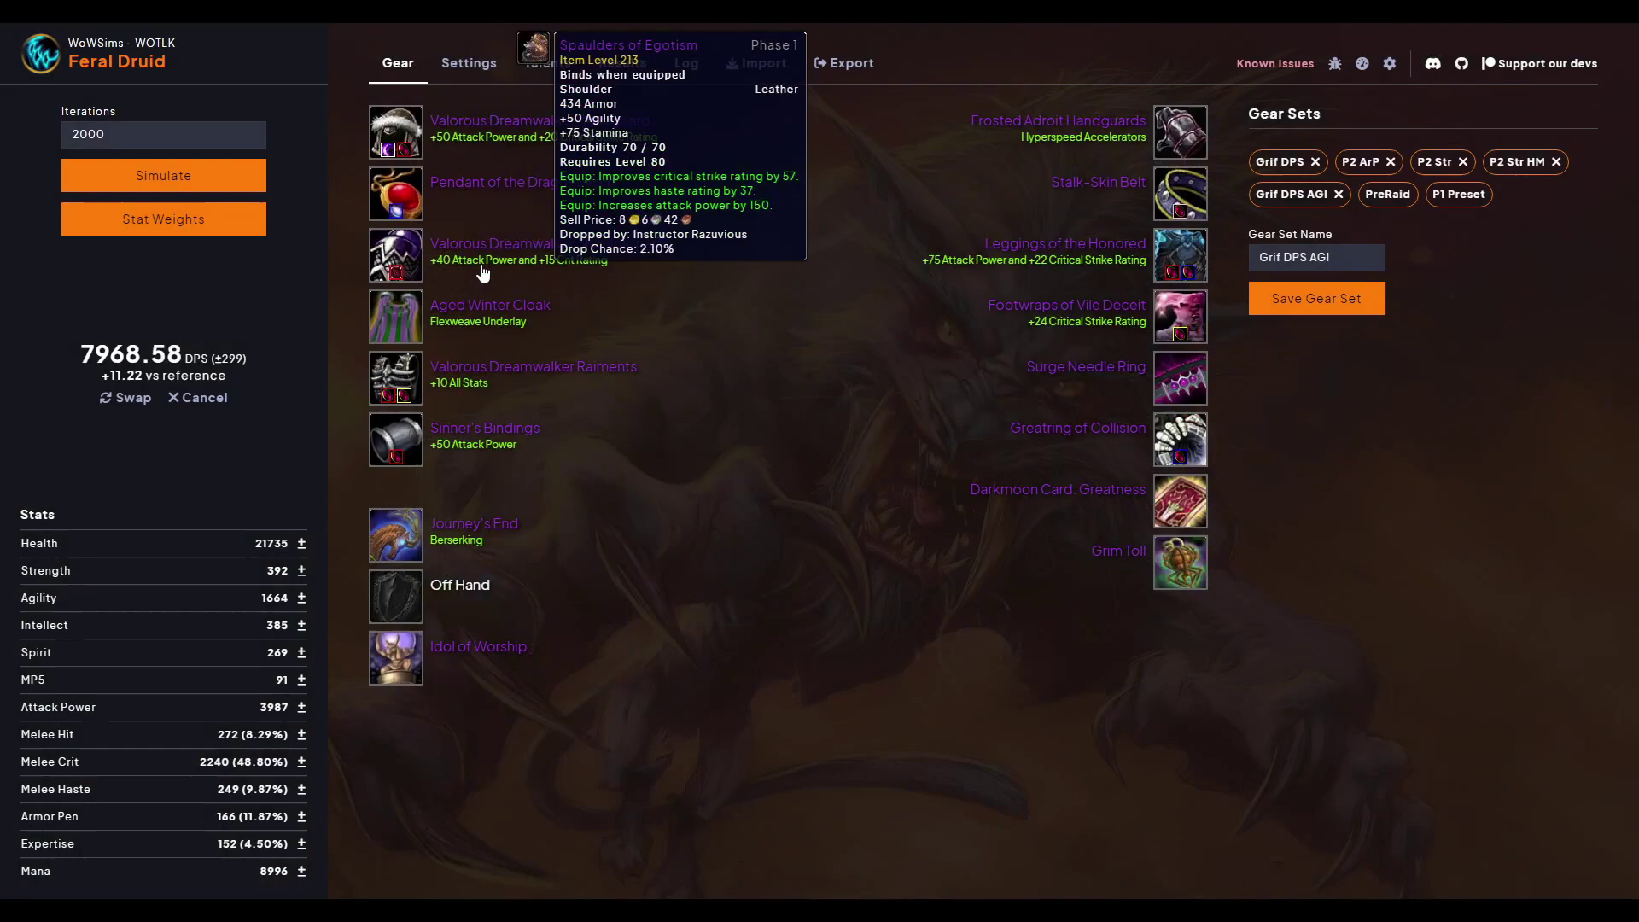
Socket a Delicate Scarlet Ruby in the shoulderpads' red socket
{"action": "left_click", "coordinate": [396, 257]}
{"action": "left_click", "coordinate": [587, 111]}
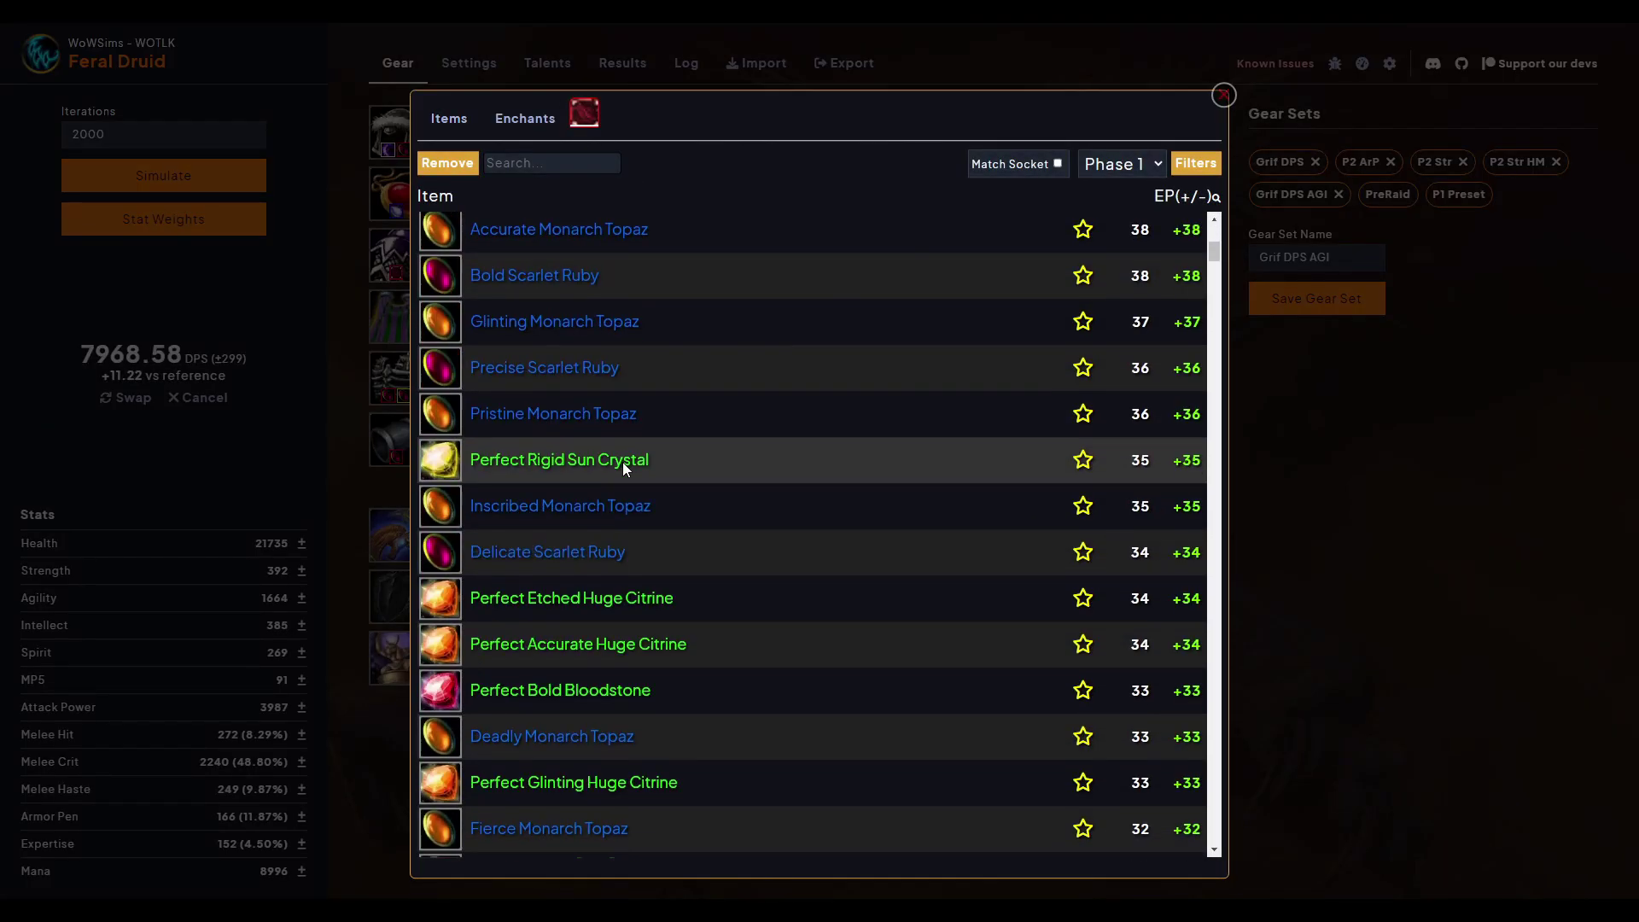
{"action": "left_click", "coordinate": [549, 556]}
{"action": "left_click", "coordinate": [1337, 525]}
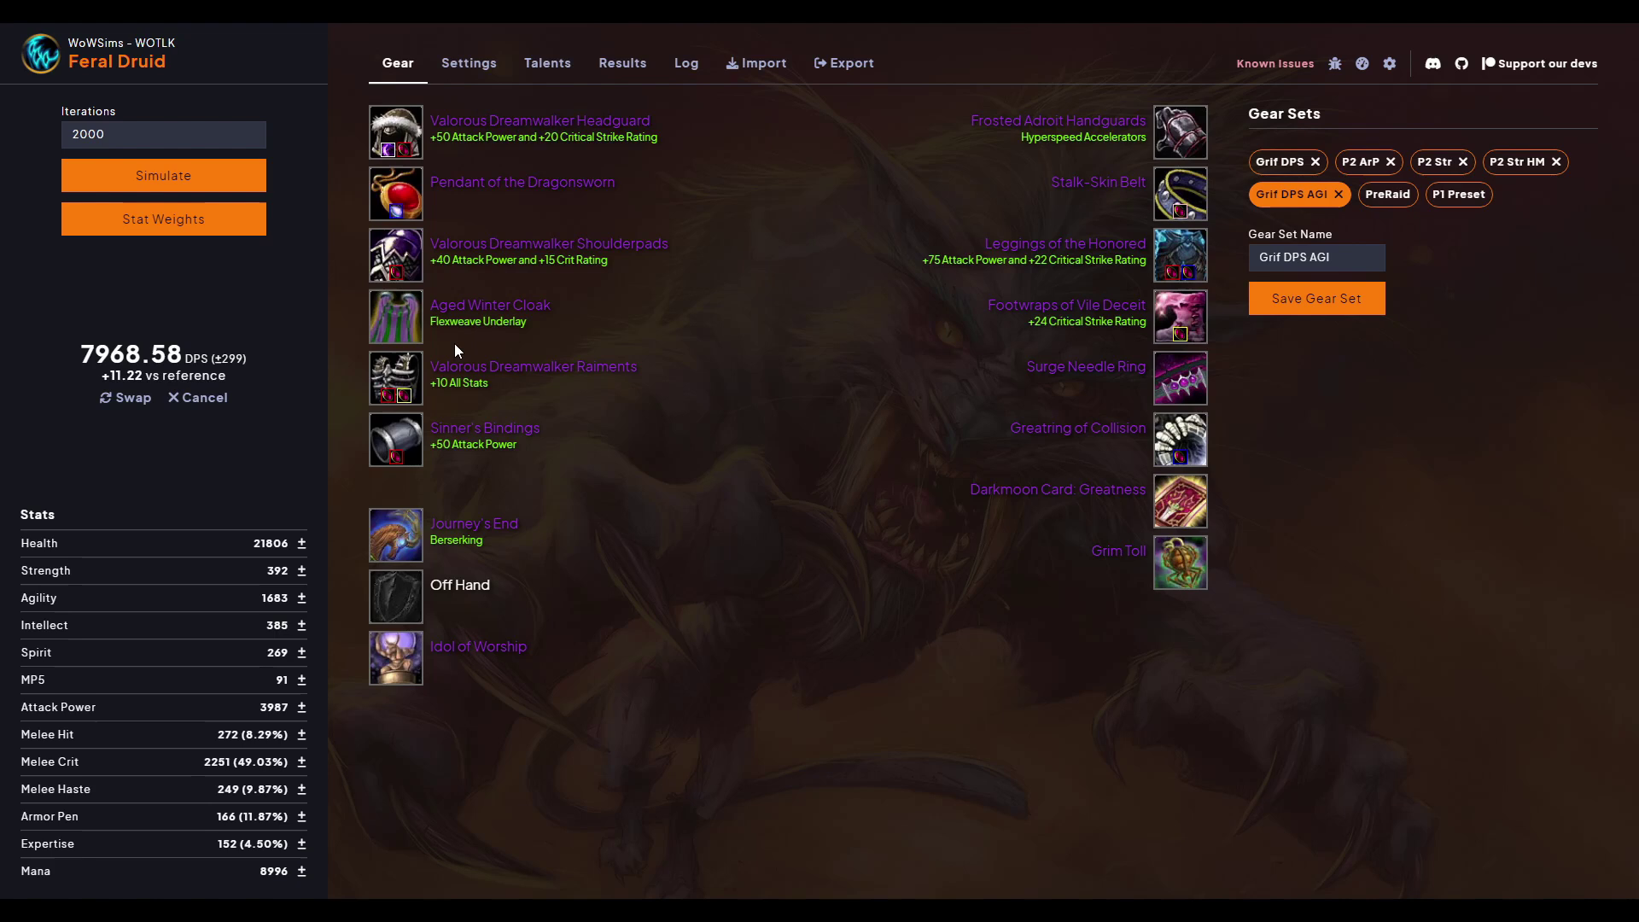
{"action": "mouse_move", "coordinate": [442, 356]}
{"action": "mouse_move", "coordinate": [469, 552]}
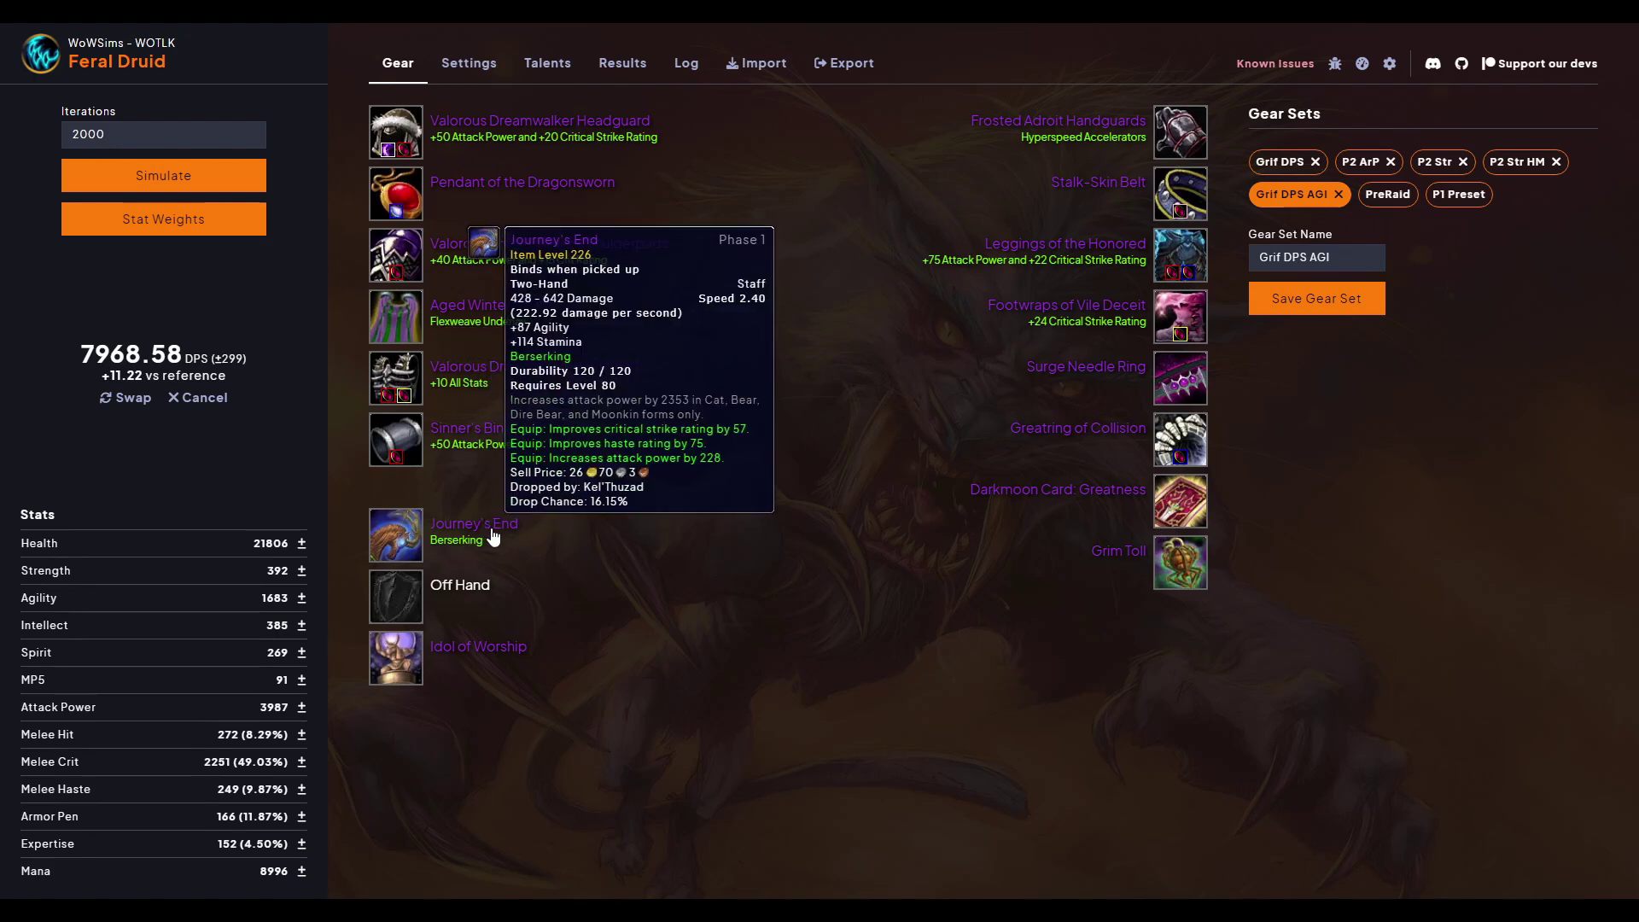
Simulate with Massacre on Journey's End, then edit the 2000 iterations count
{"action": "left_click", "coordinate": [450, 552]}
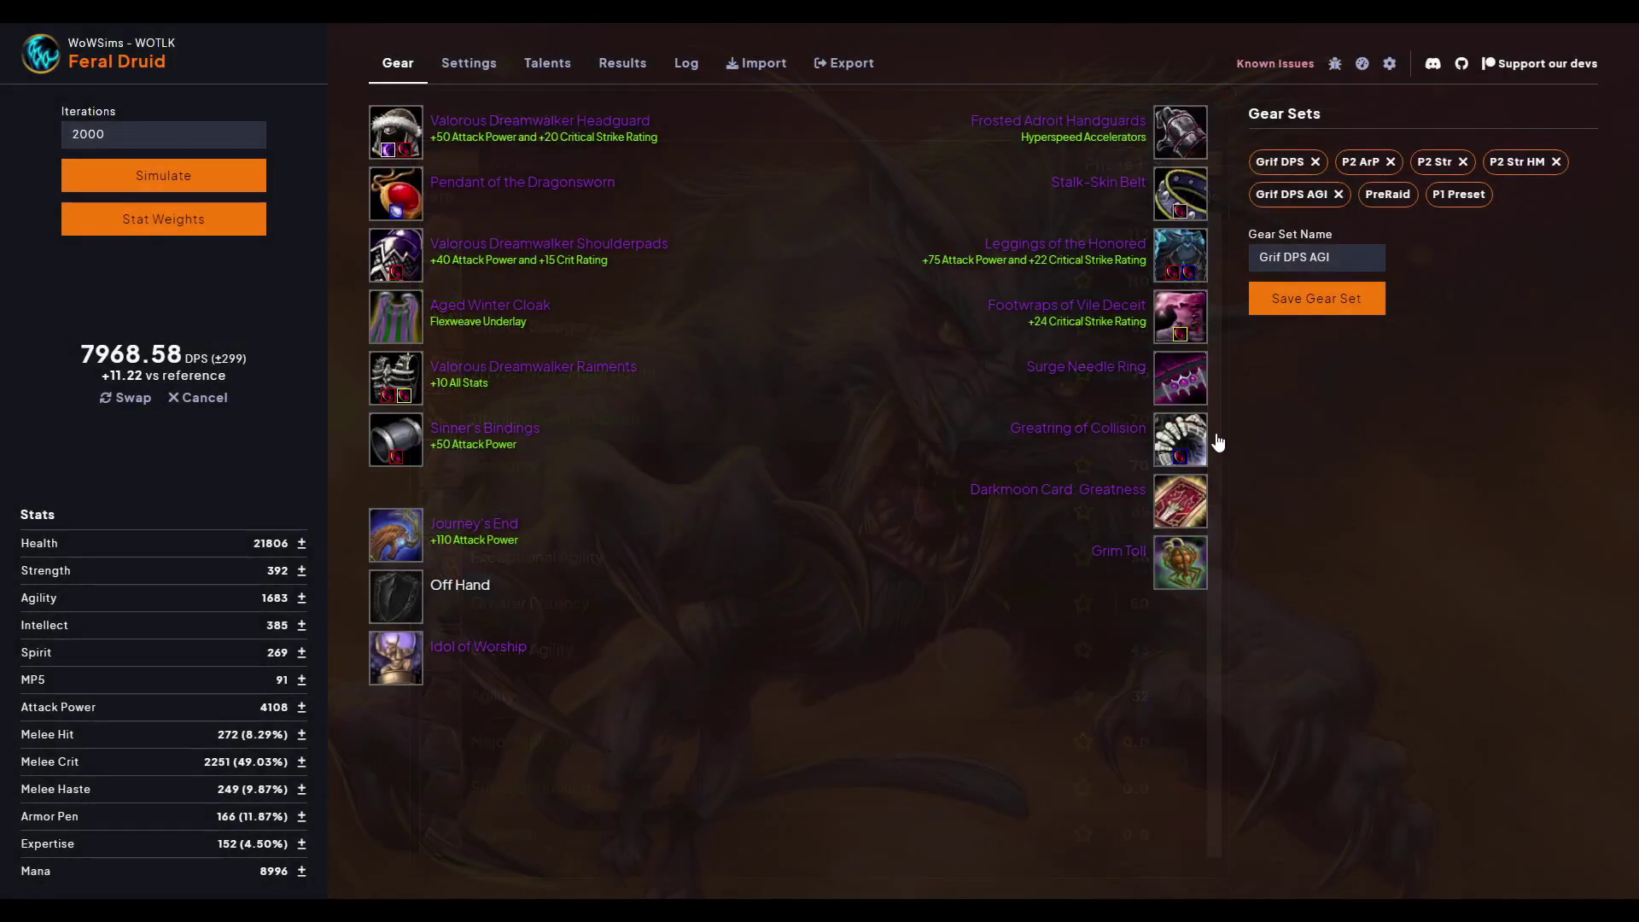
{"action": "left_click", "coordinate": [1432, 476]}
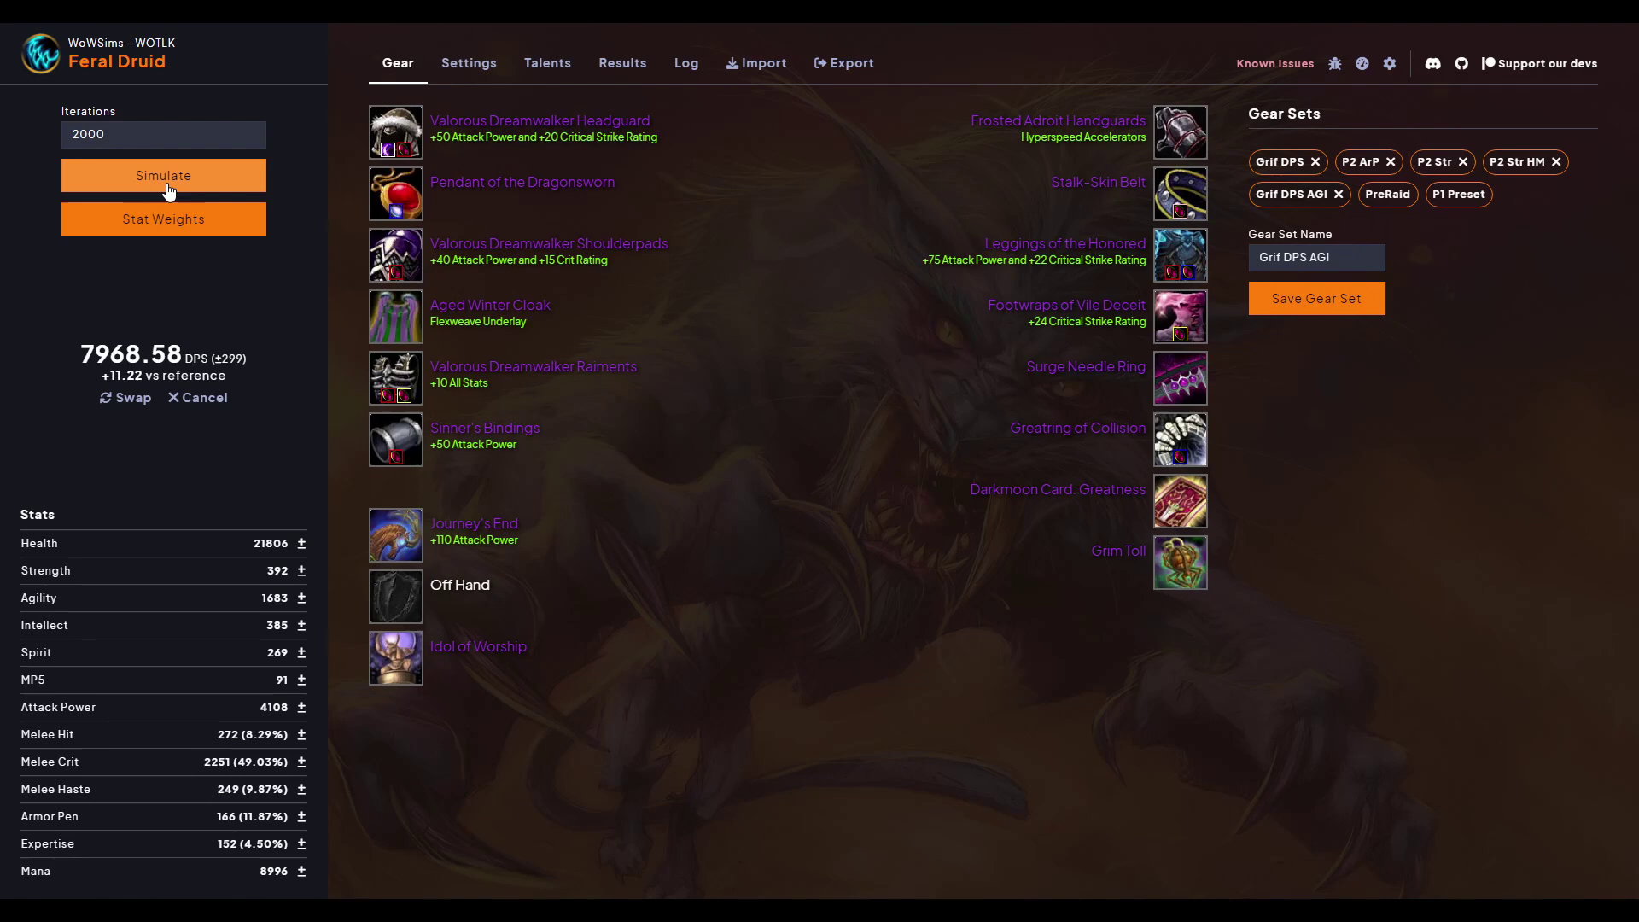
{"action": "left_click", "coordinate": [167, 188]}
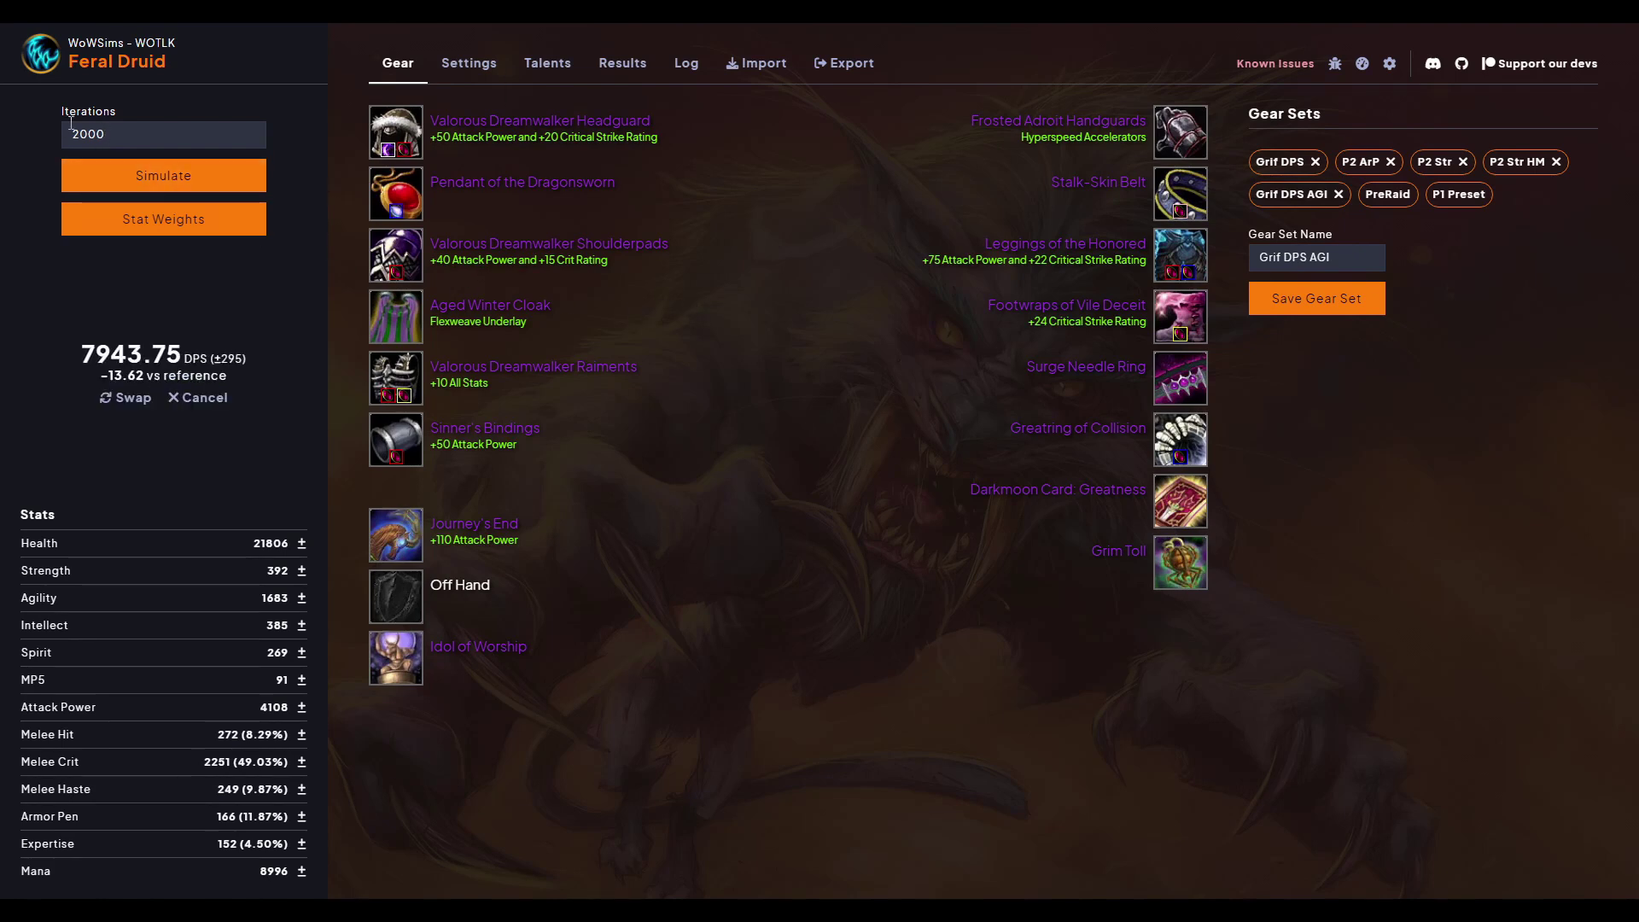
{"action": "left_click_drag", "start_coordinate": [101, 138], "coordinate": [74, 141]}
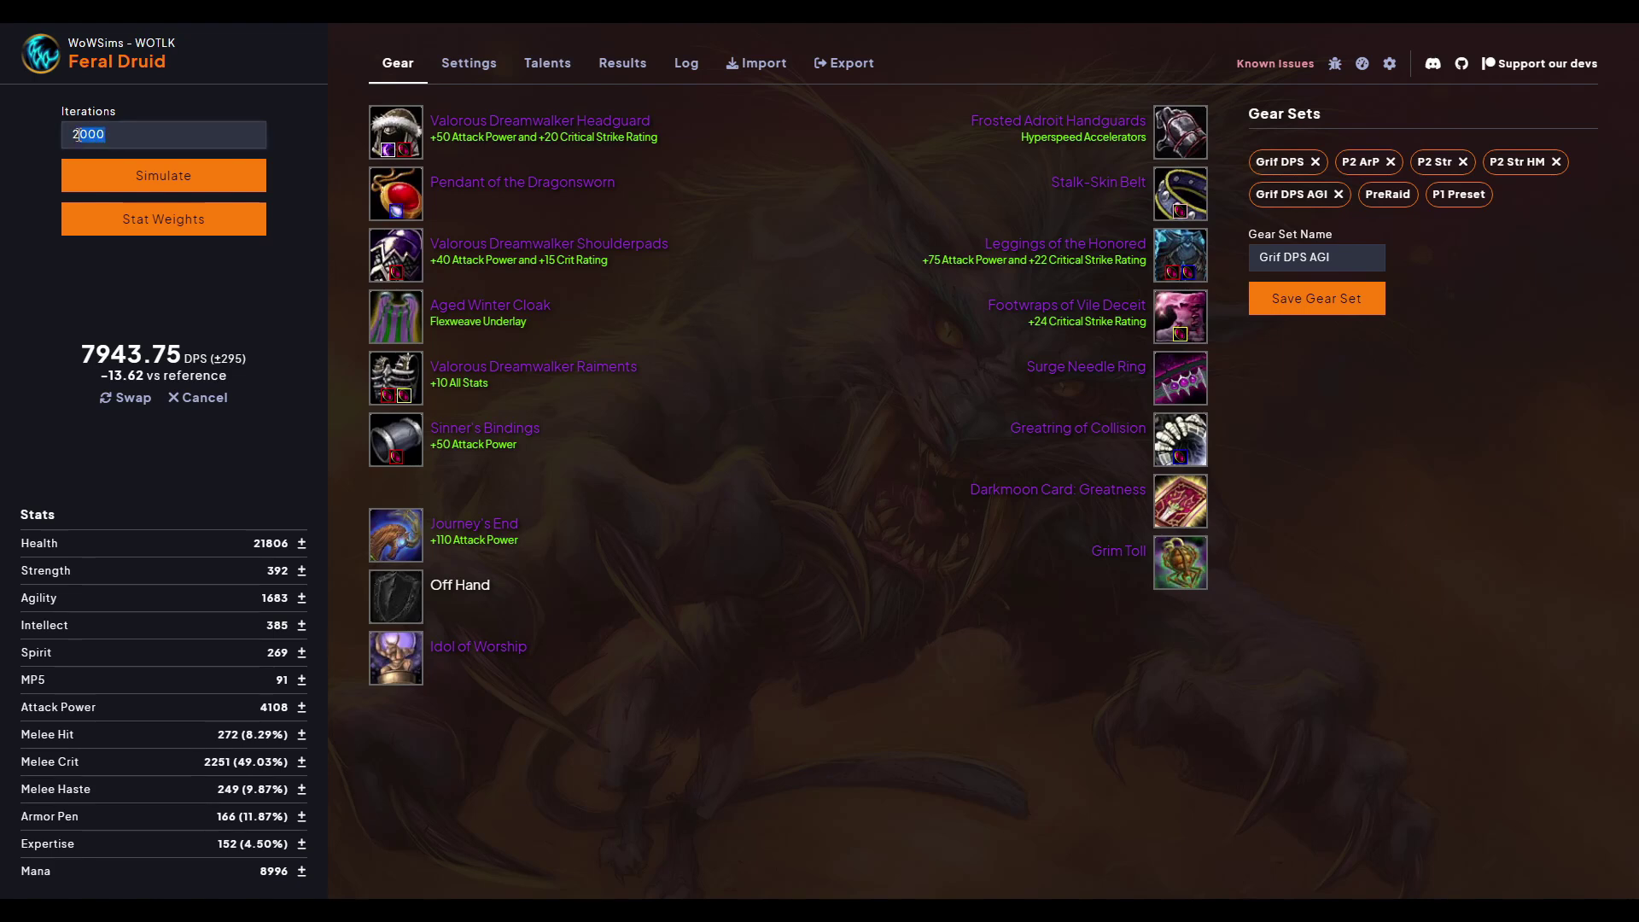
{"action": "type", "text": "300"}
{"action": "left_click_drag", "start_coordinate": [122, 144], "coordinate": [70, 126]}
{"action": "type", "text": "20"}
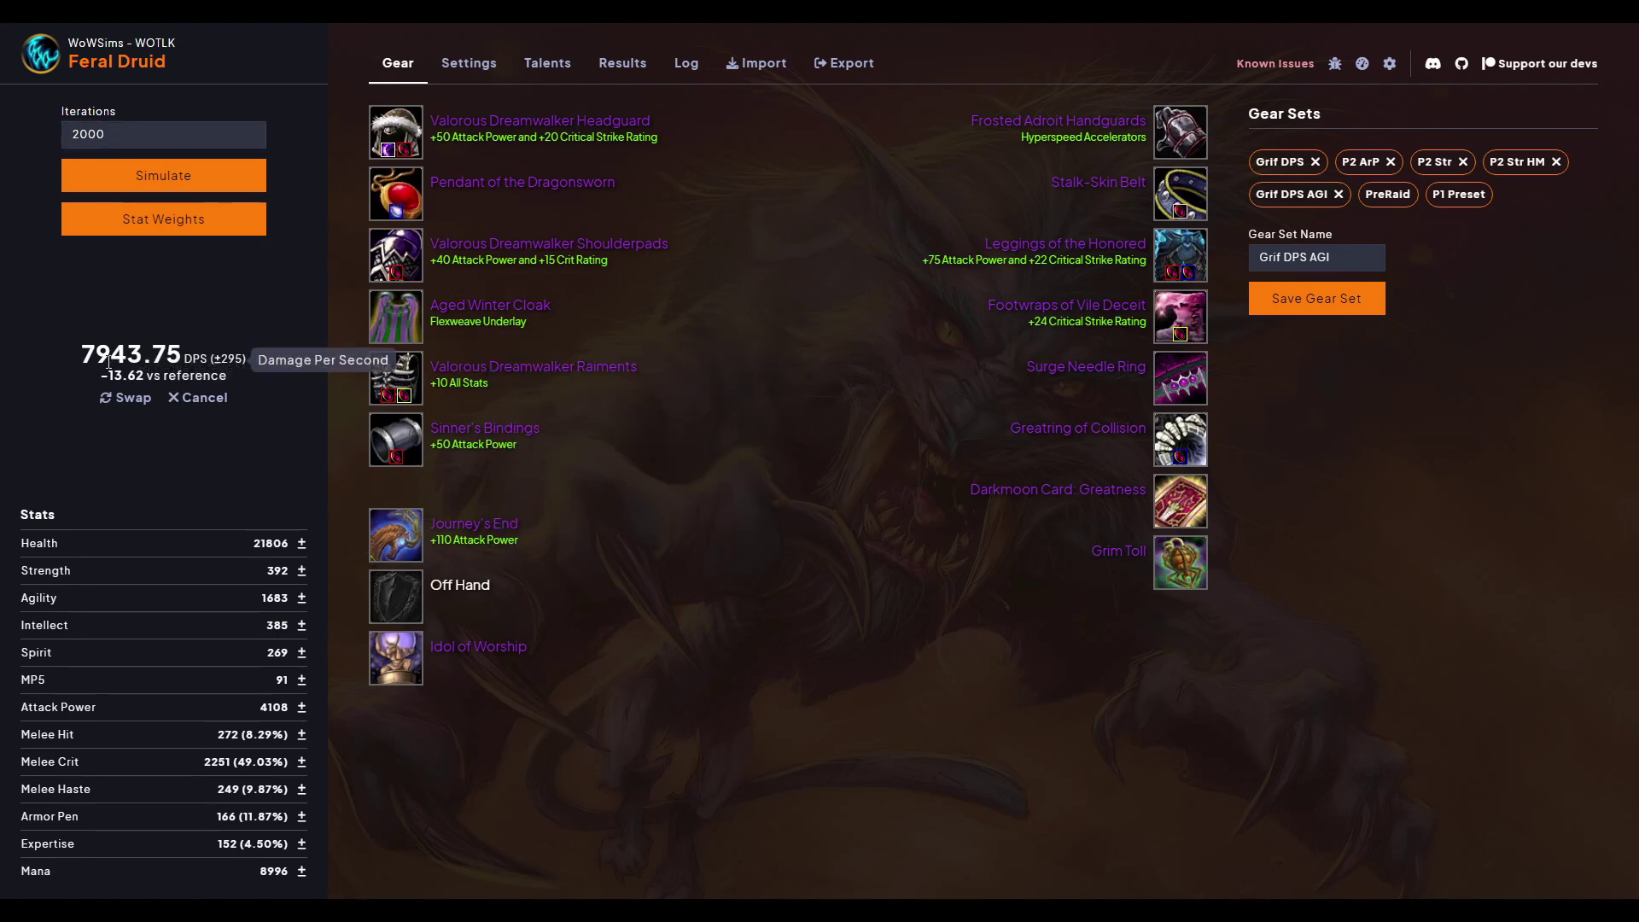
Replace Journey's End's enchant with Berserking, found by searching 'BE'
{"action": "mouse_move", "coordinate": [150, 374]}
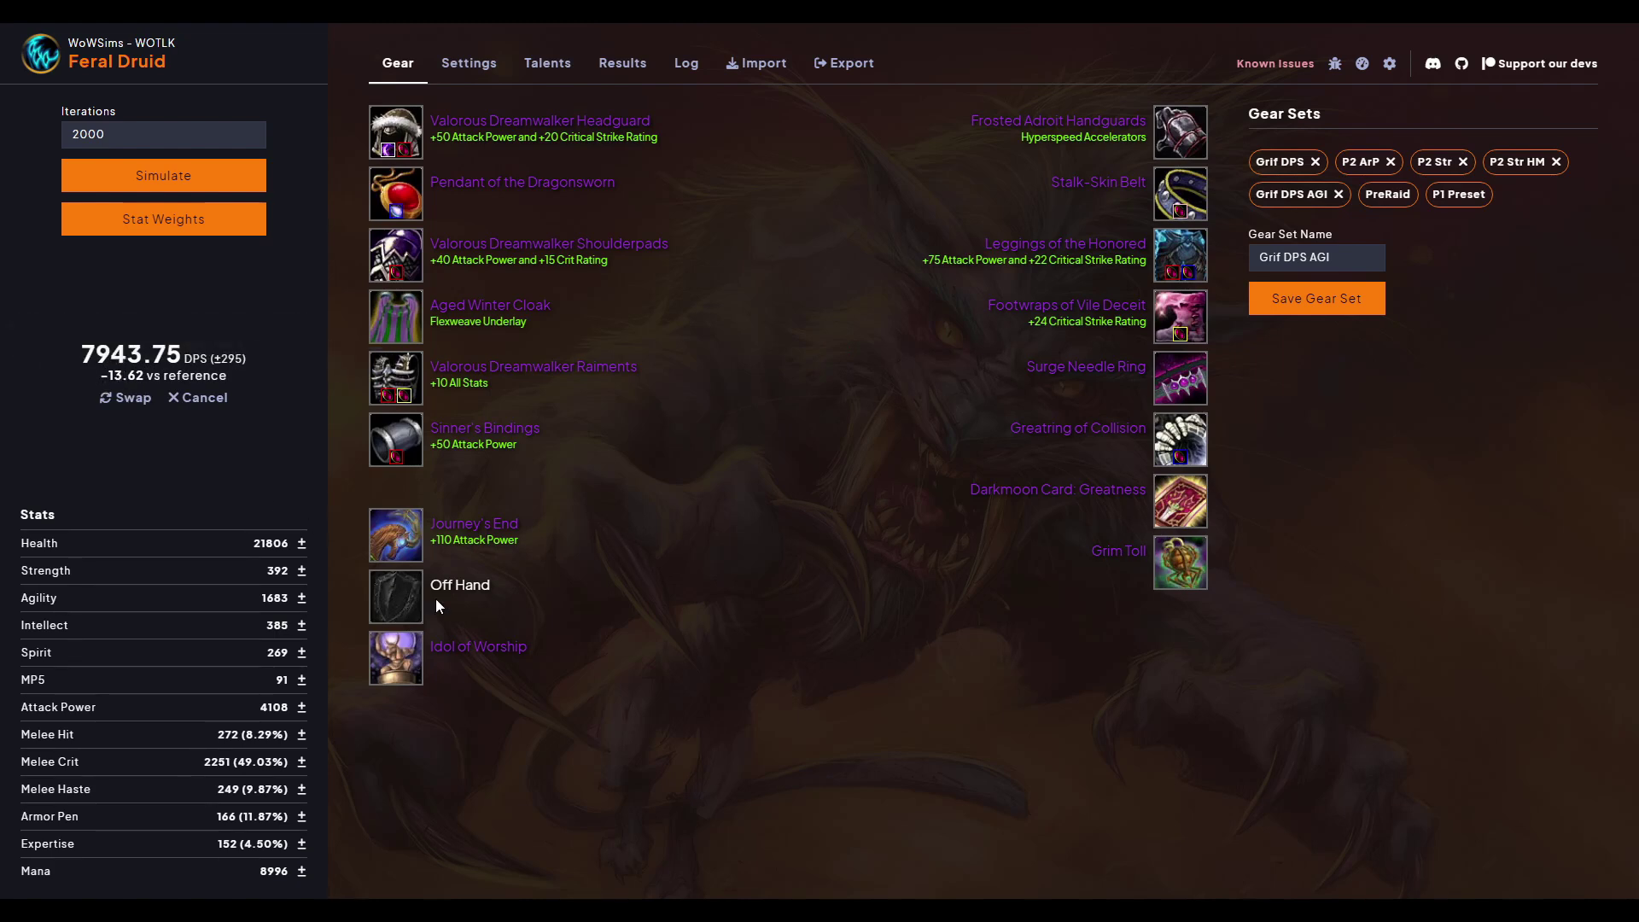
{"action": "mouse_move", "coordinate": [479, 551]}
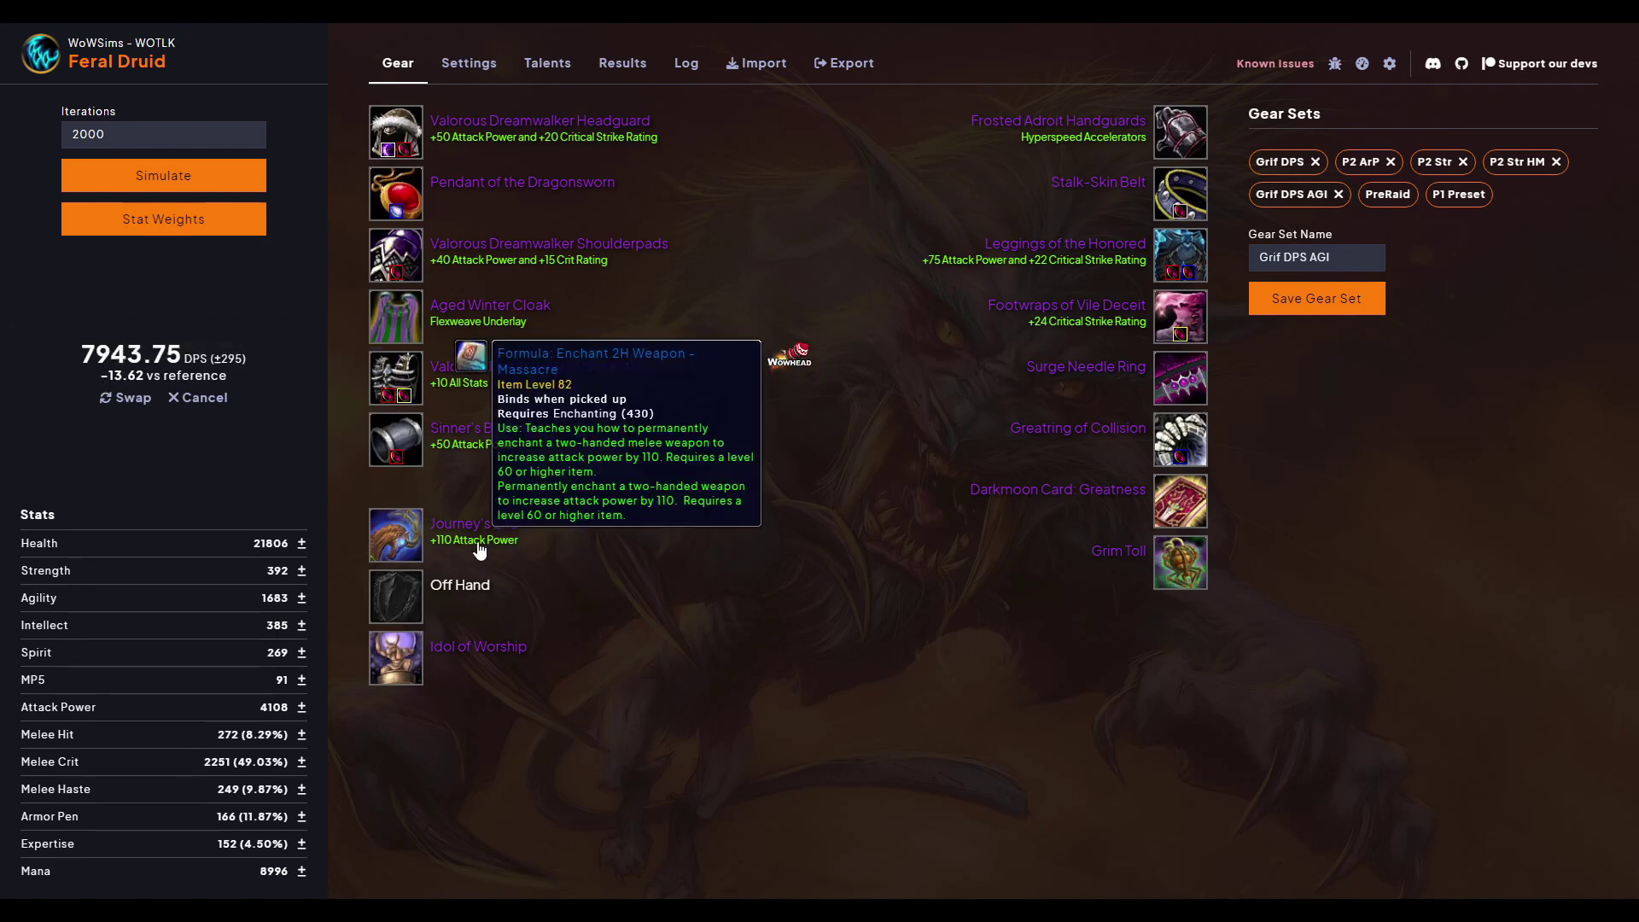
{"action": "left_click", "coordinate": [478, 544]}
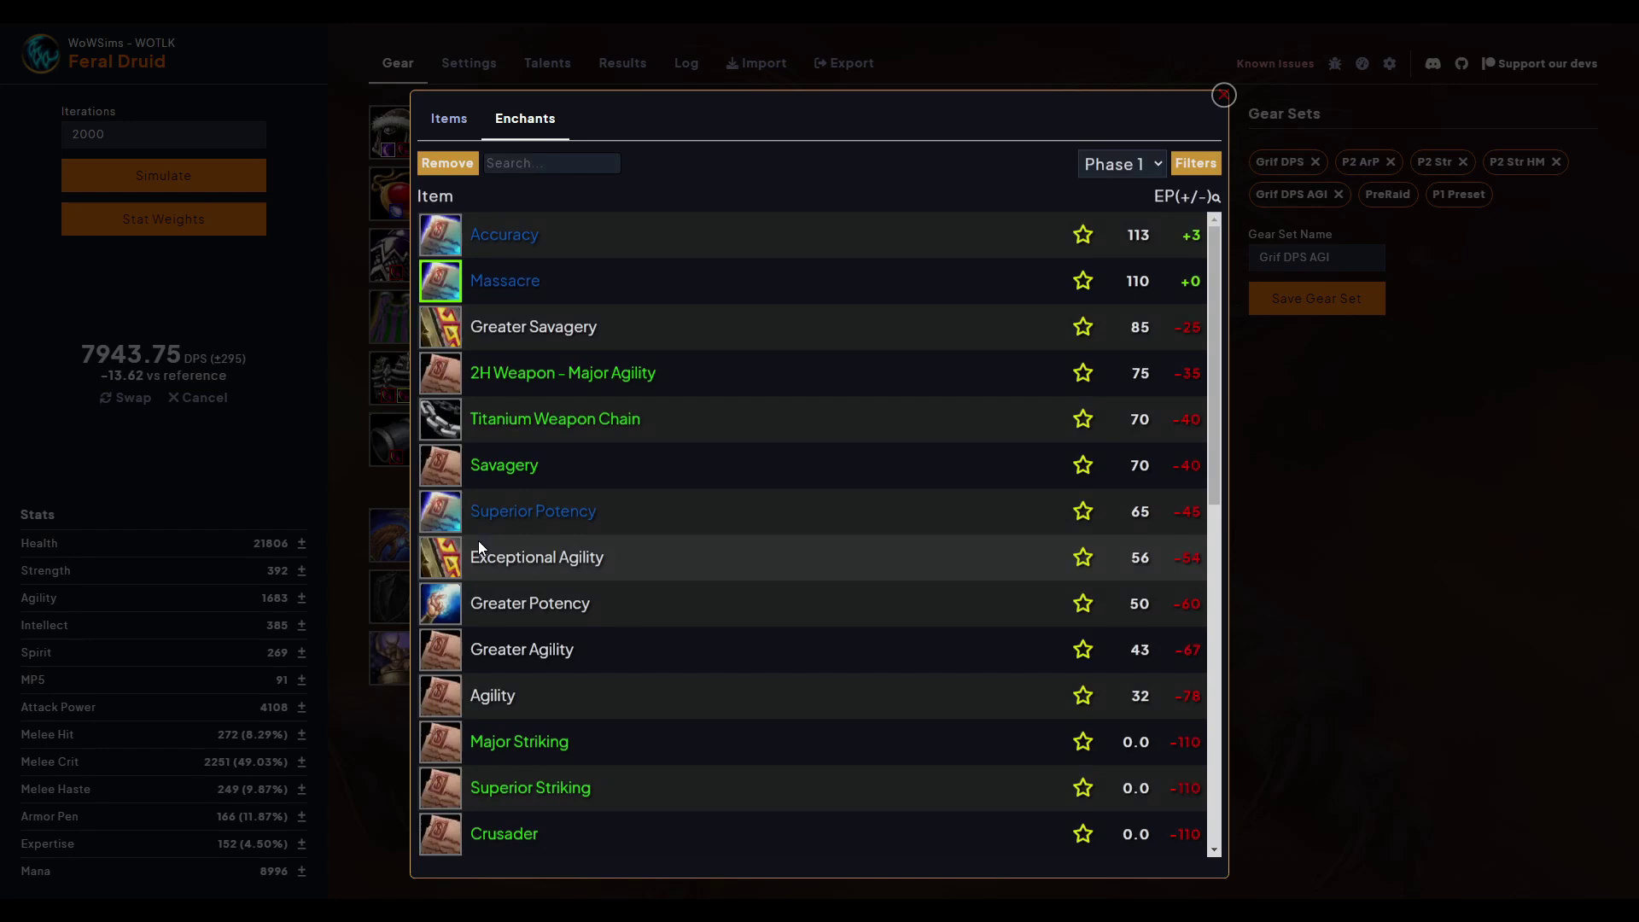
{"action": "left_click", "coordinate": [541, 163]}
{"action": "type", "text": "BE"}
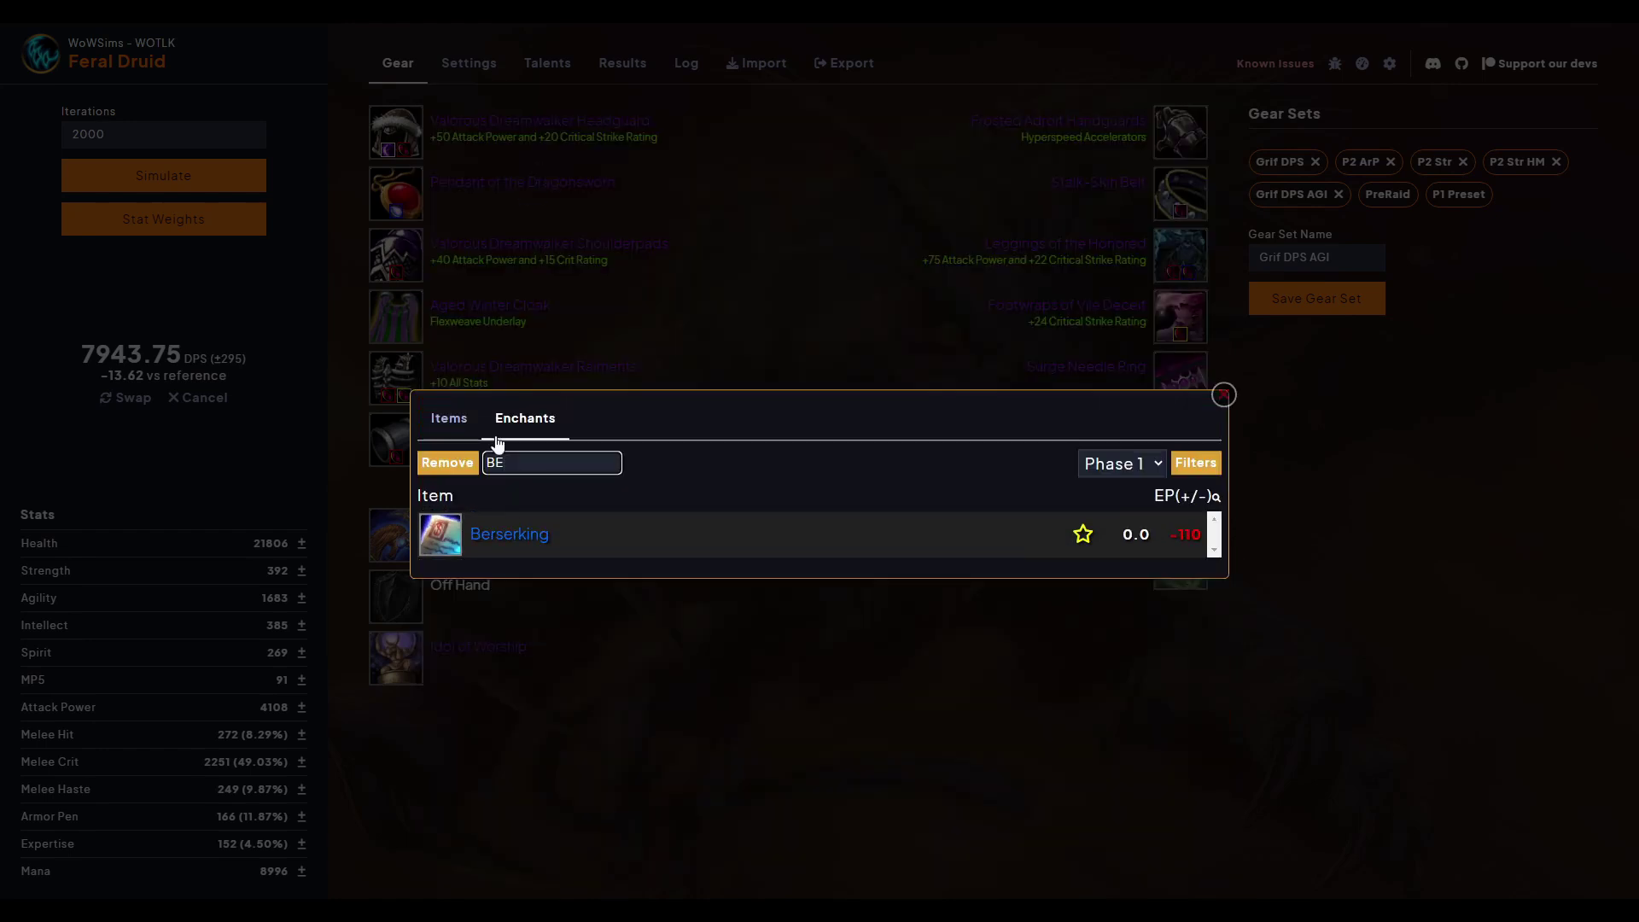
{"action": "left_click", "coordinate": [503, 538]}
{"action": "left_click", "coordinate": [958, 670]}
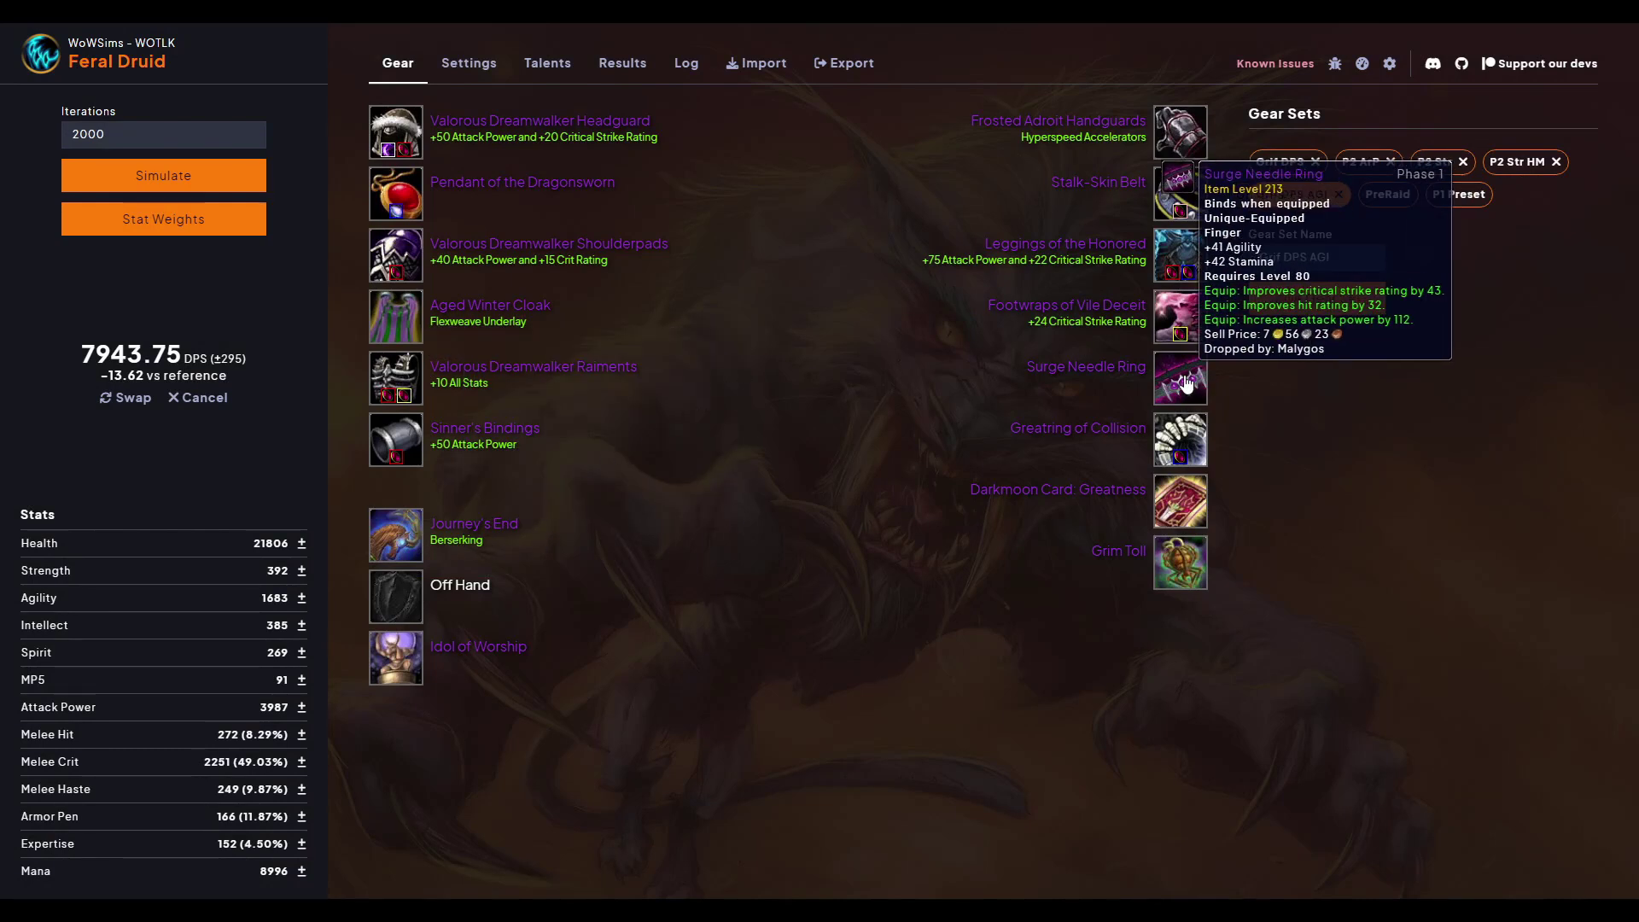
Equip Ring of Invincibility and simulate, noting +3.11 DPS versus reference
{"action": "mouse_move", "coordinate": [1136, 438]}
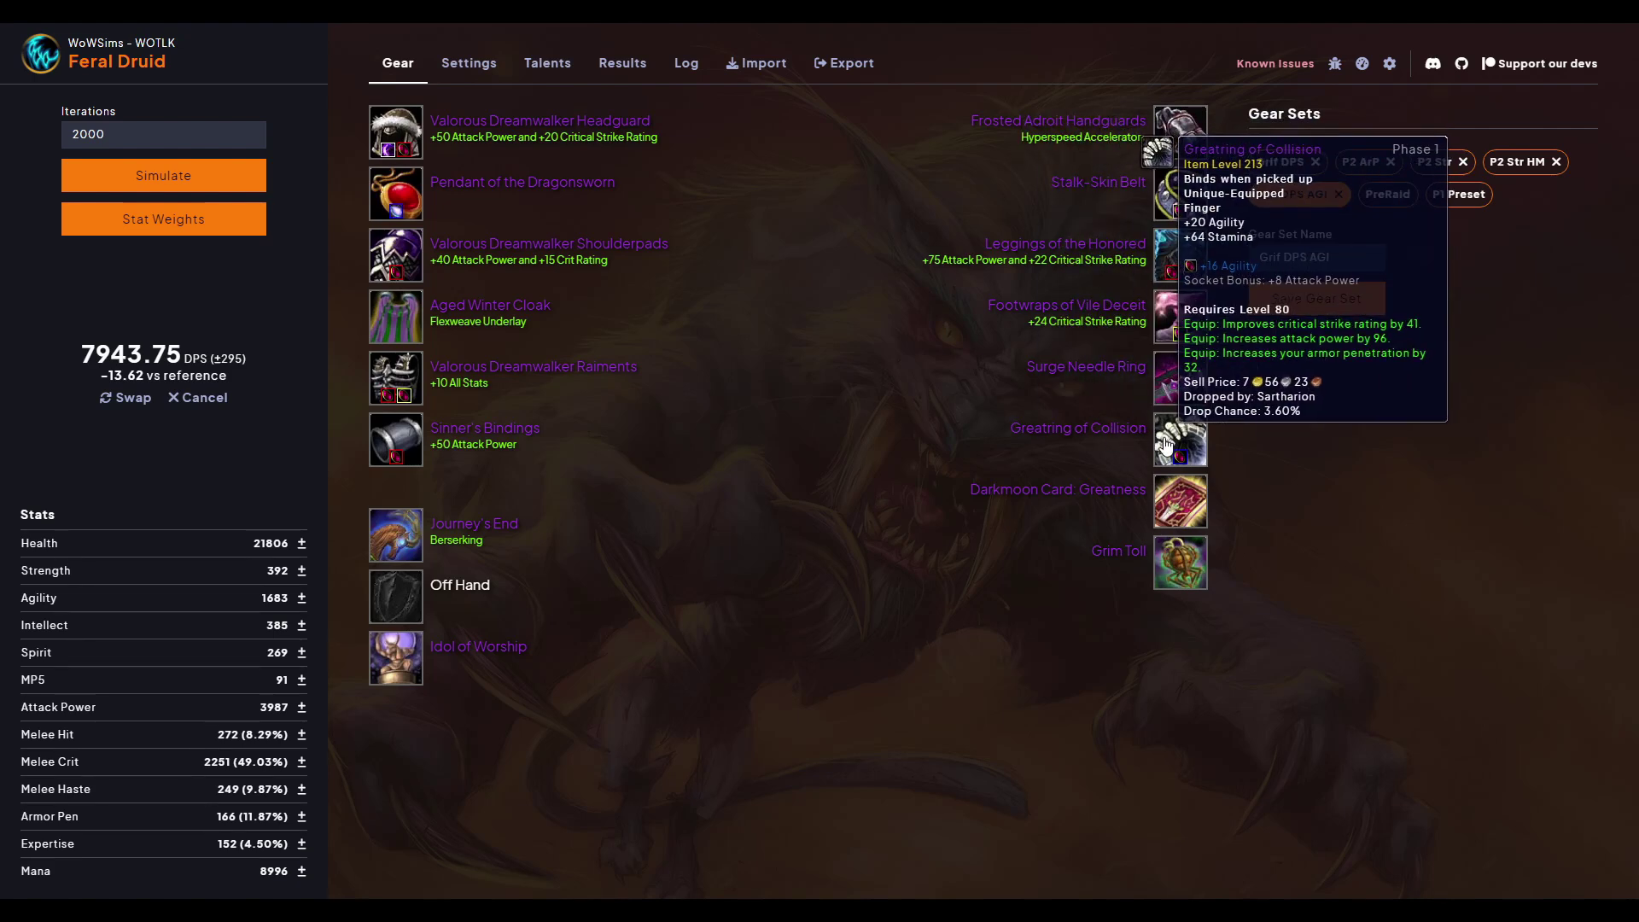
{"action": "left_click", "coordinate": [1168, 442]}
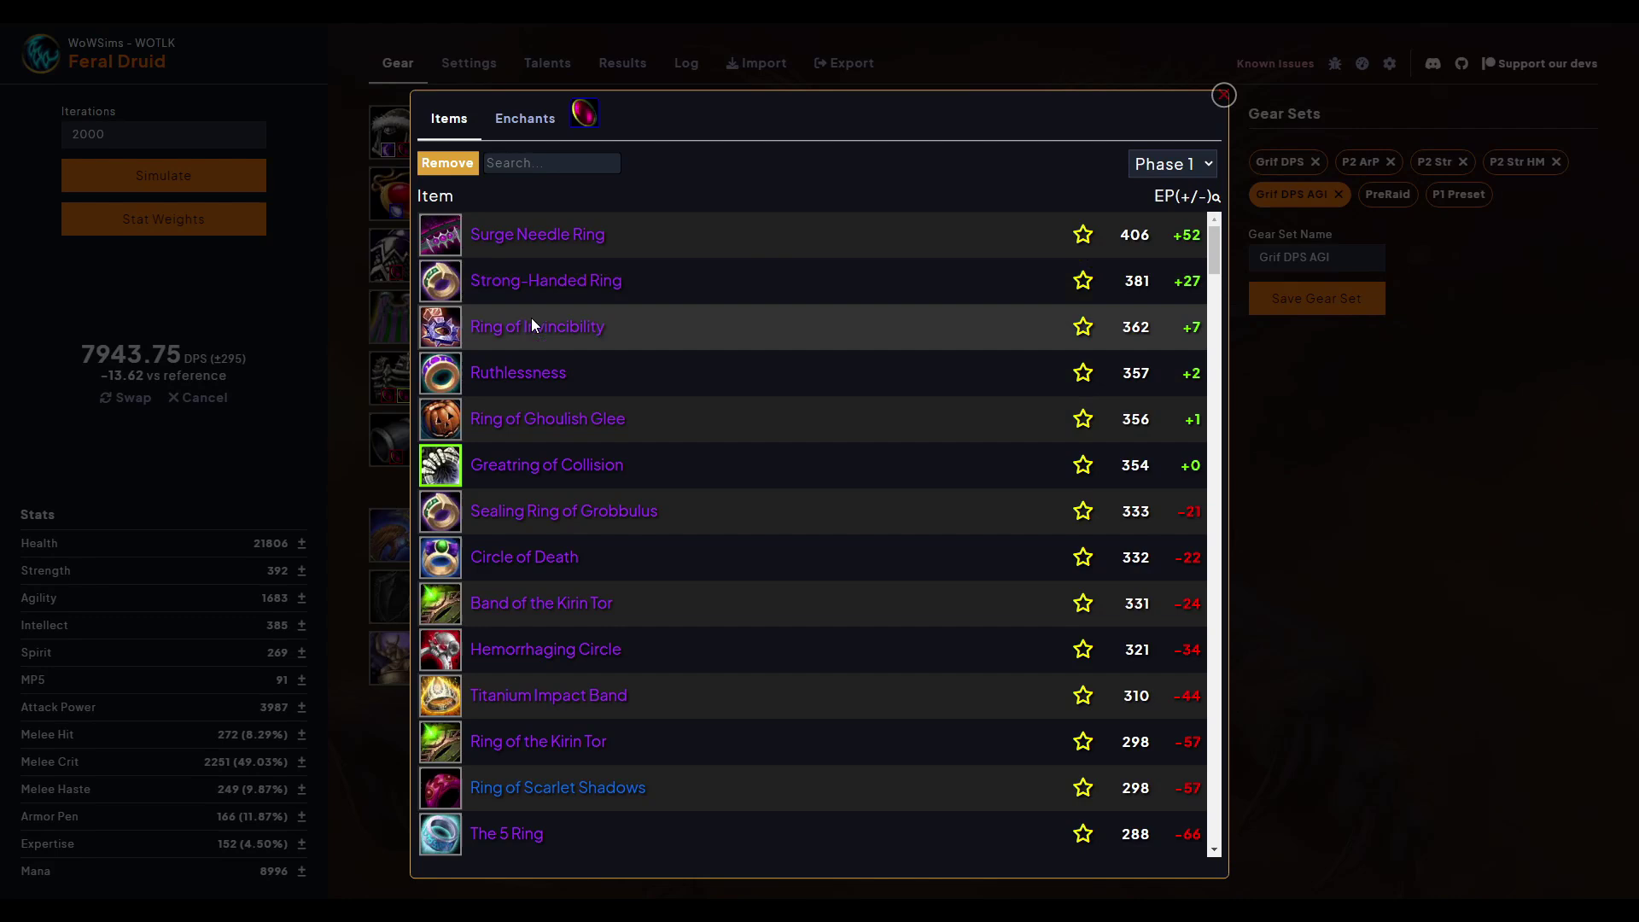
{"action": "mouse_move", "coordinate": [510, 333]}
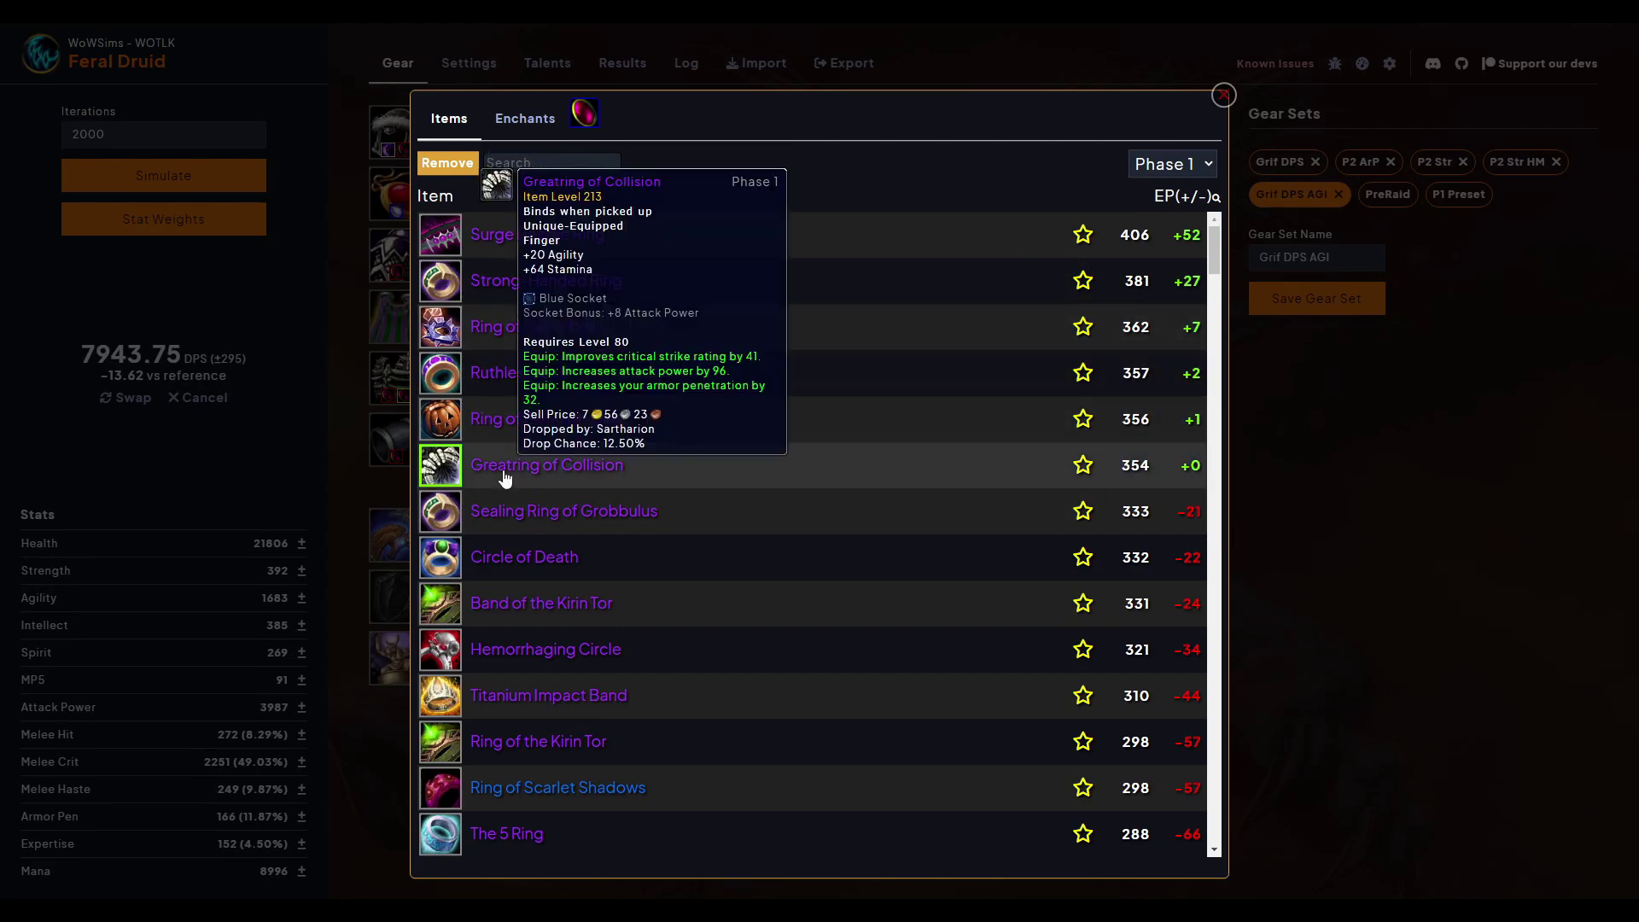
{"action": "left_click", "coordinate": [538, 340]}
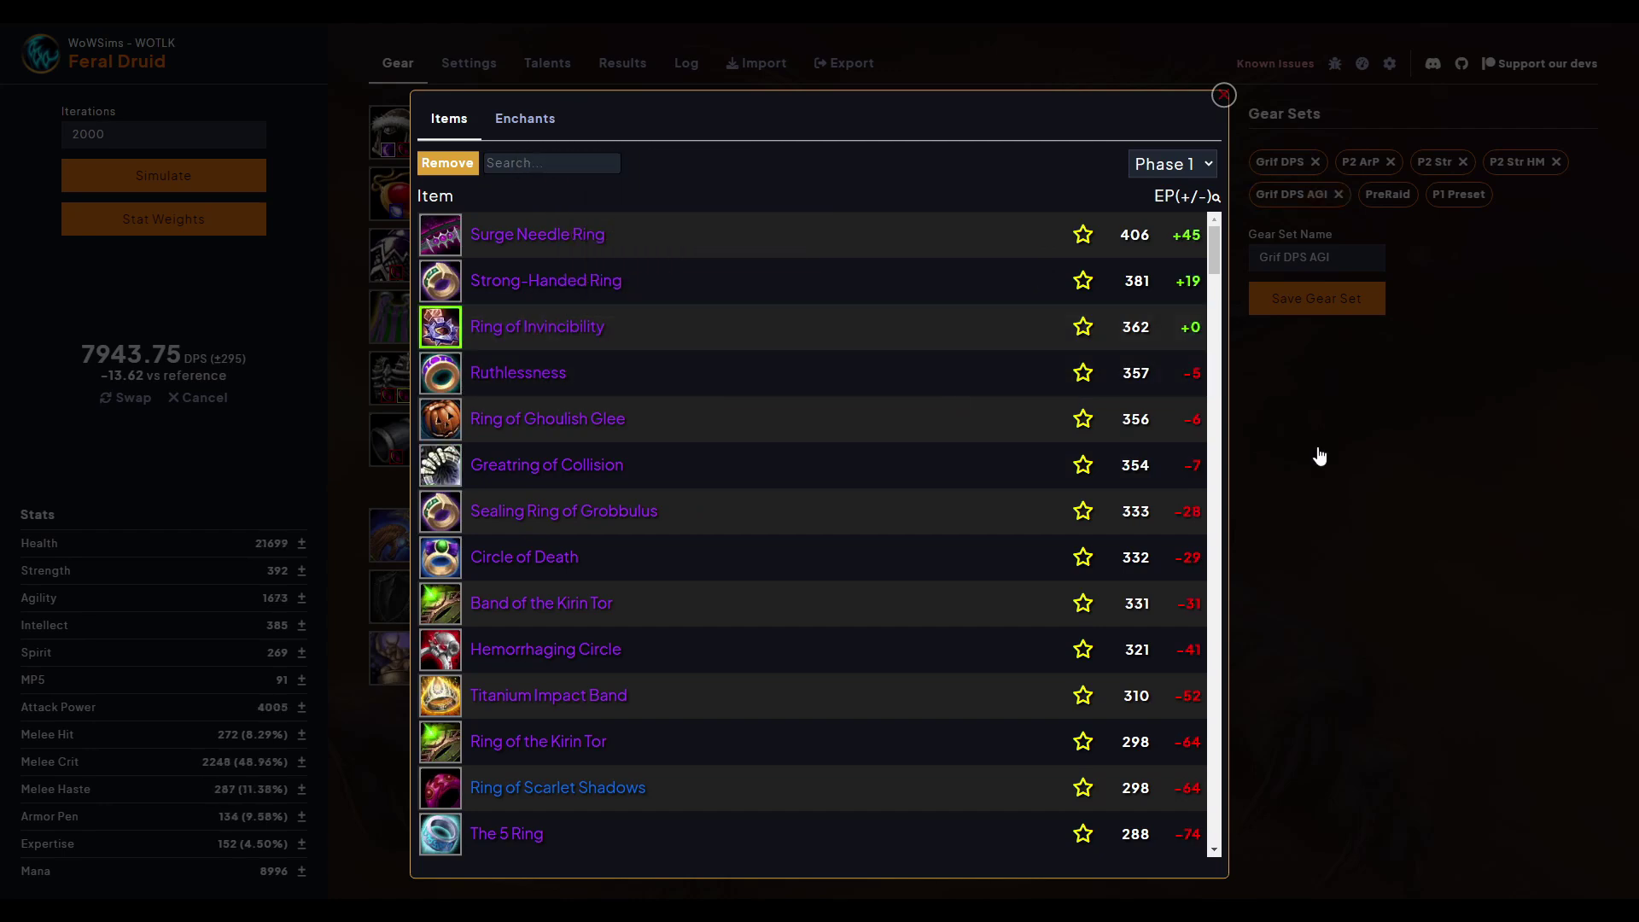
{"action": "left_click", "coordinate": [1318, 453]}
{"action": "left_click", "coordinate": [157, 191]}
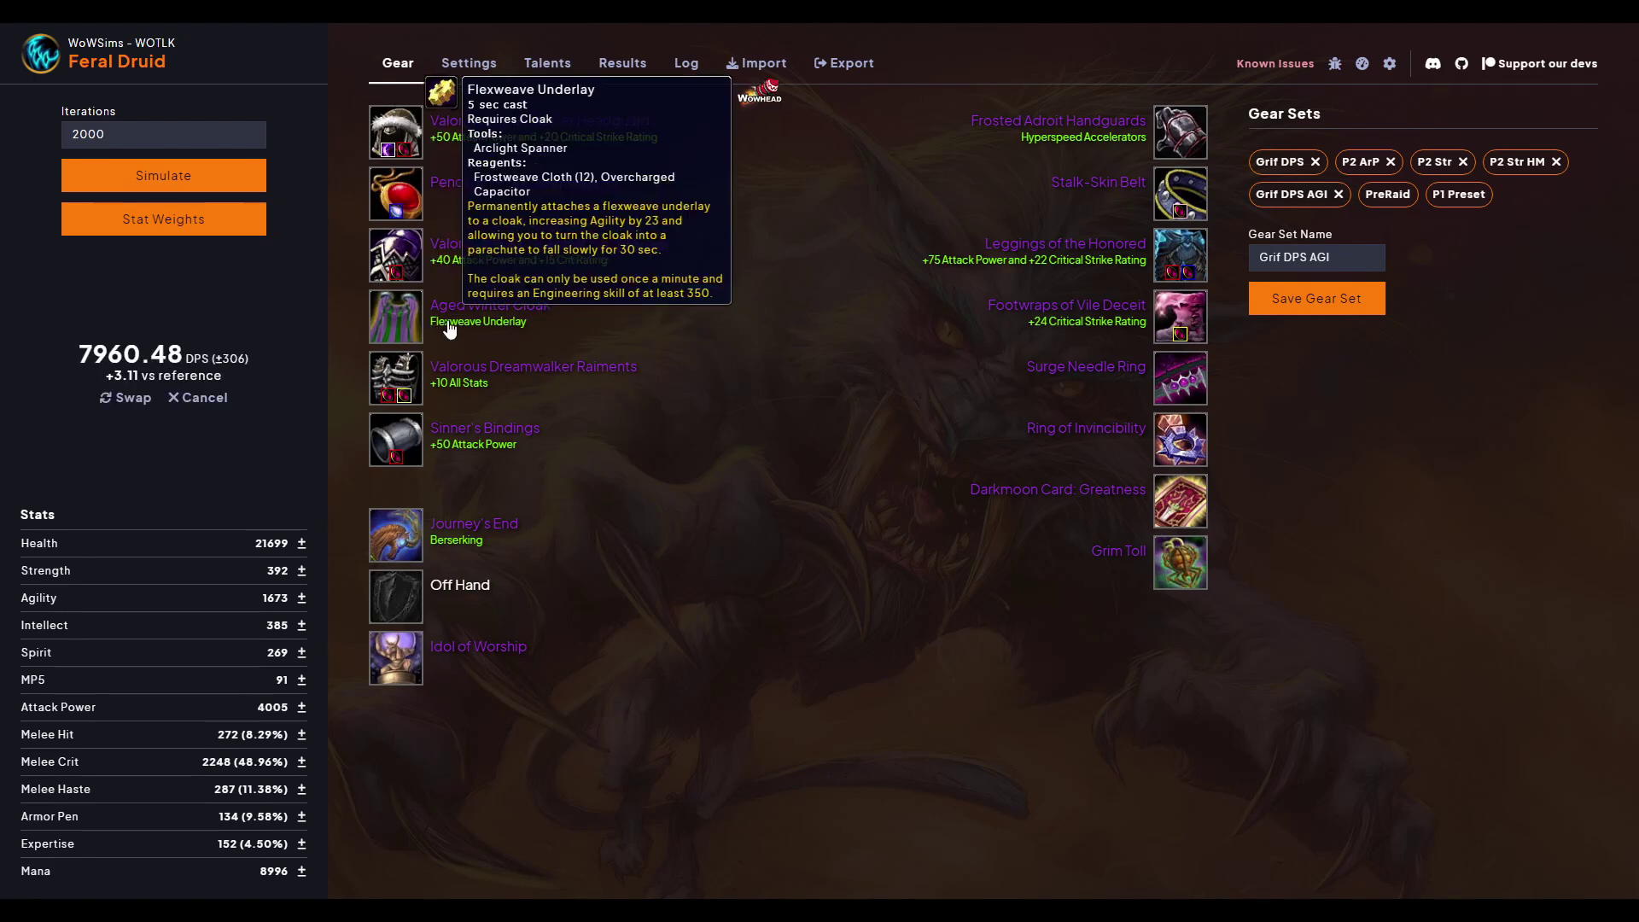
{"action": "left_click_drag", "start_coordinate": [142, 376], "coordinate": [114, 375]}
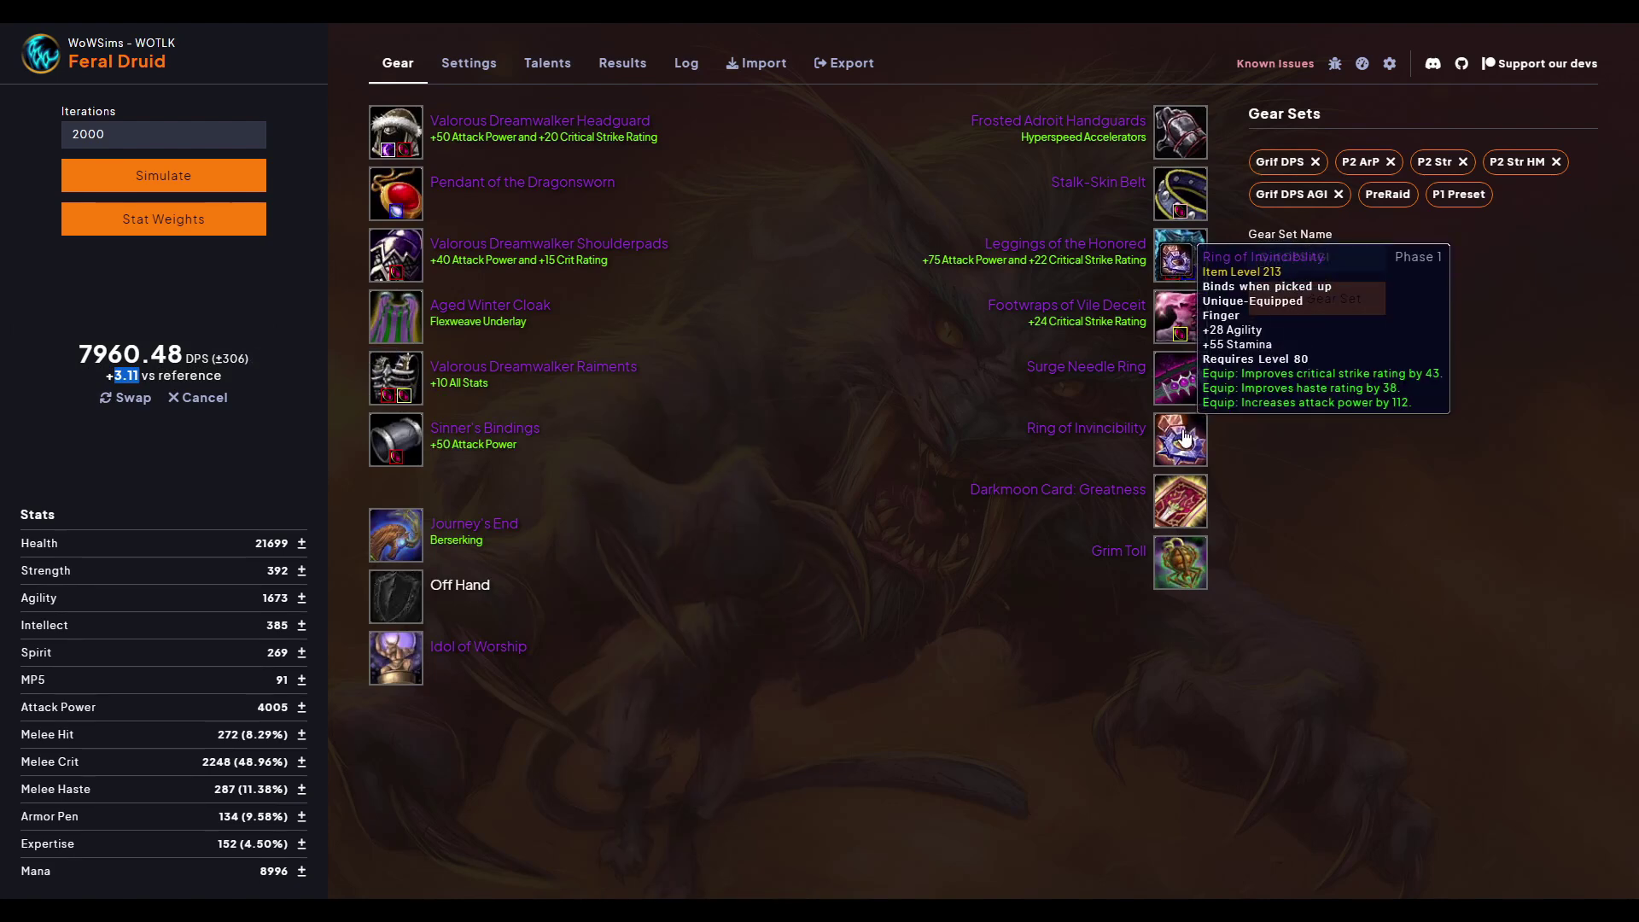
Restore Greatring of Collision and socket a Delicate Scarlet Ruby in it
{"action": "left_click", "coordinate": [1184, 438]}
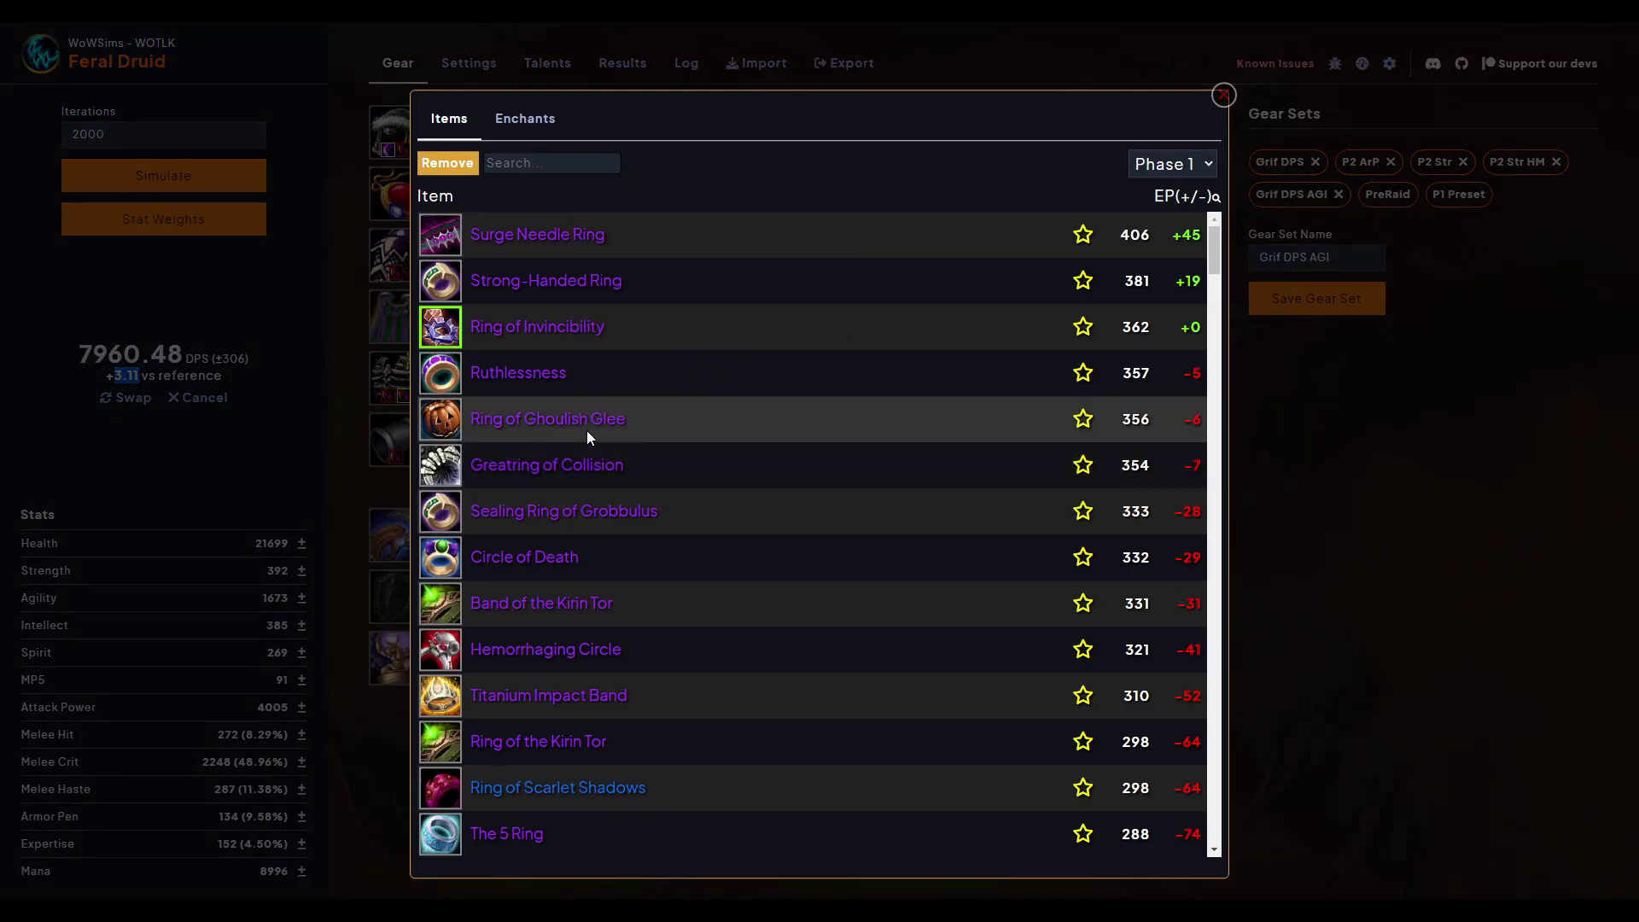
{"action": "left_click", "coordinate": [560, 474]}
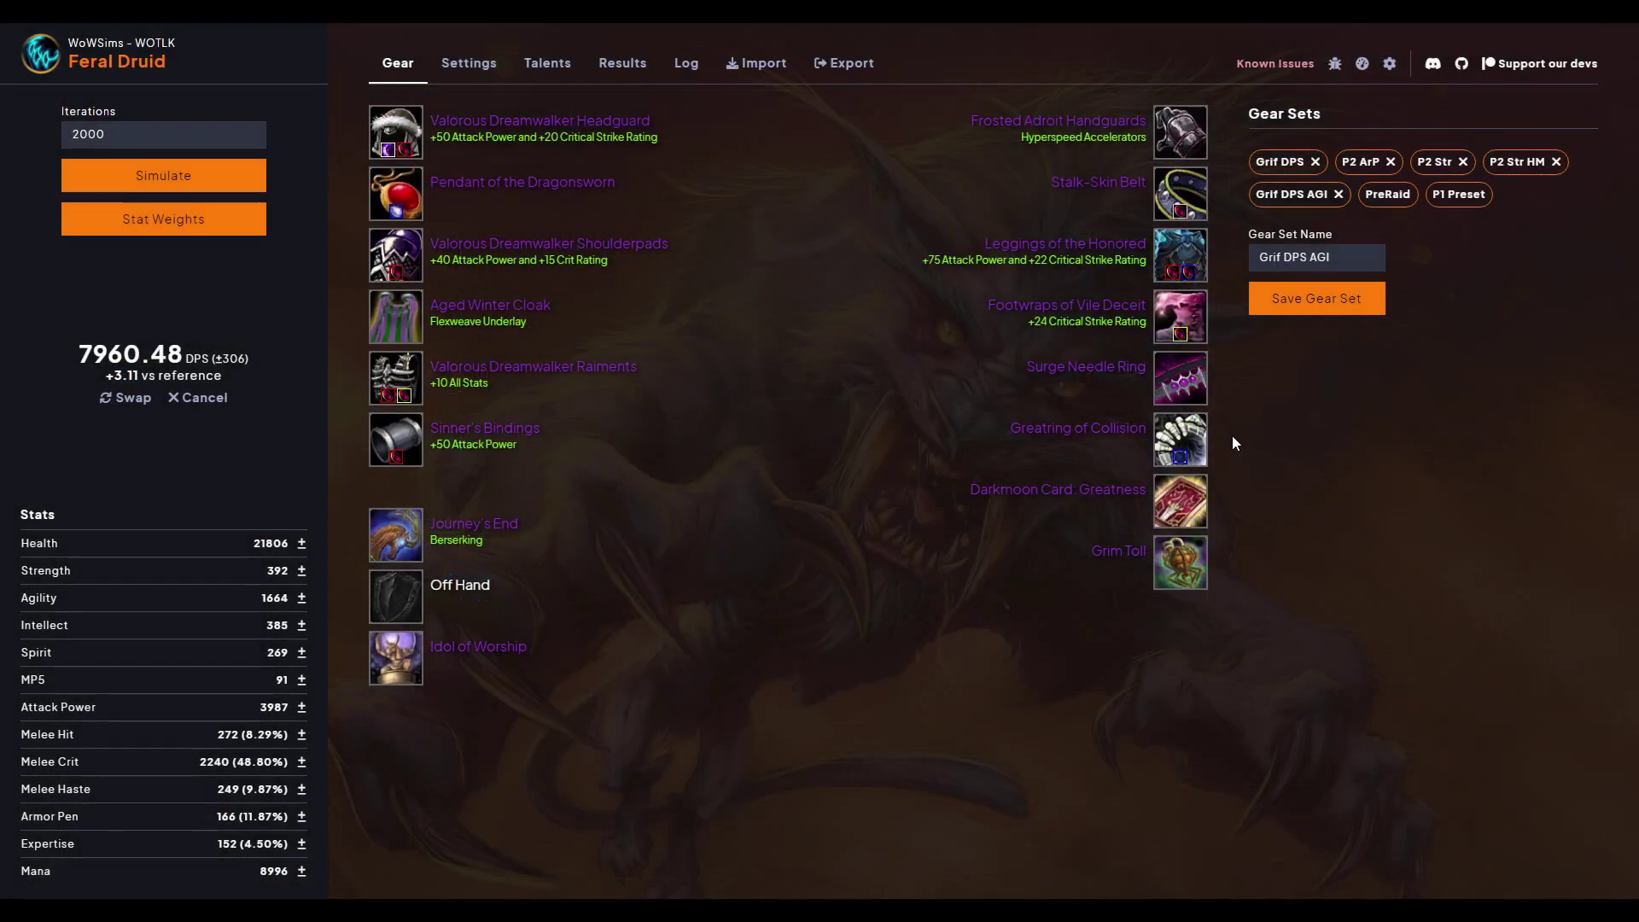
{"action": "left_click", "coordinate": [1446, 468]}
{"action": "left_click", "coordinate": [1194, 450]}
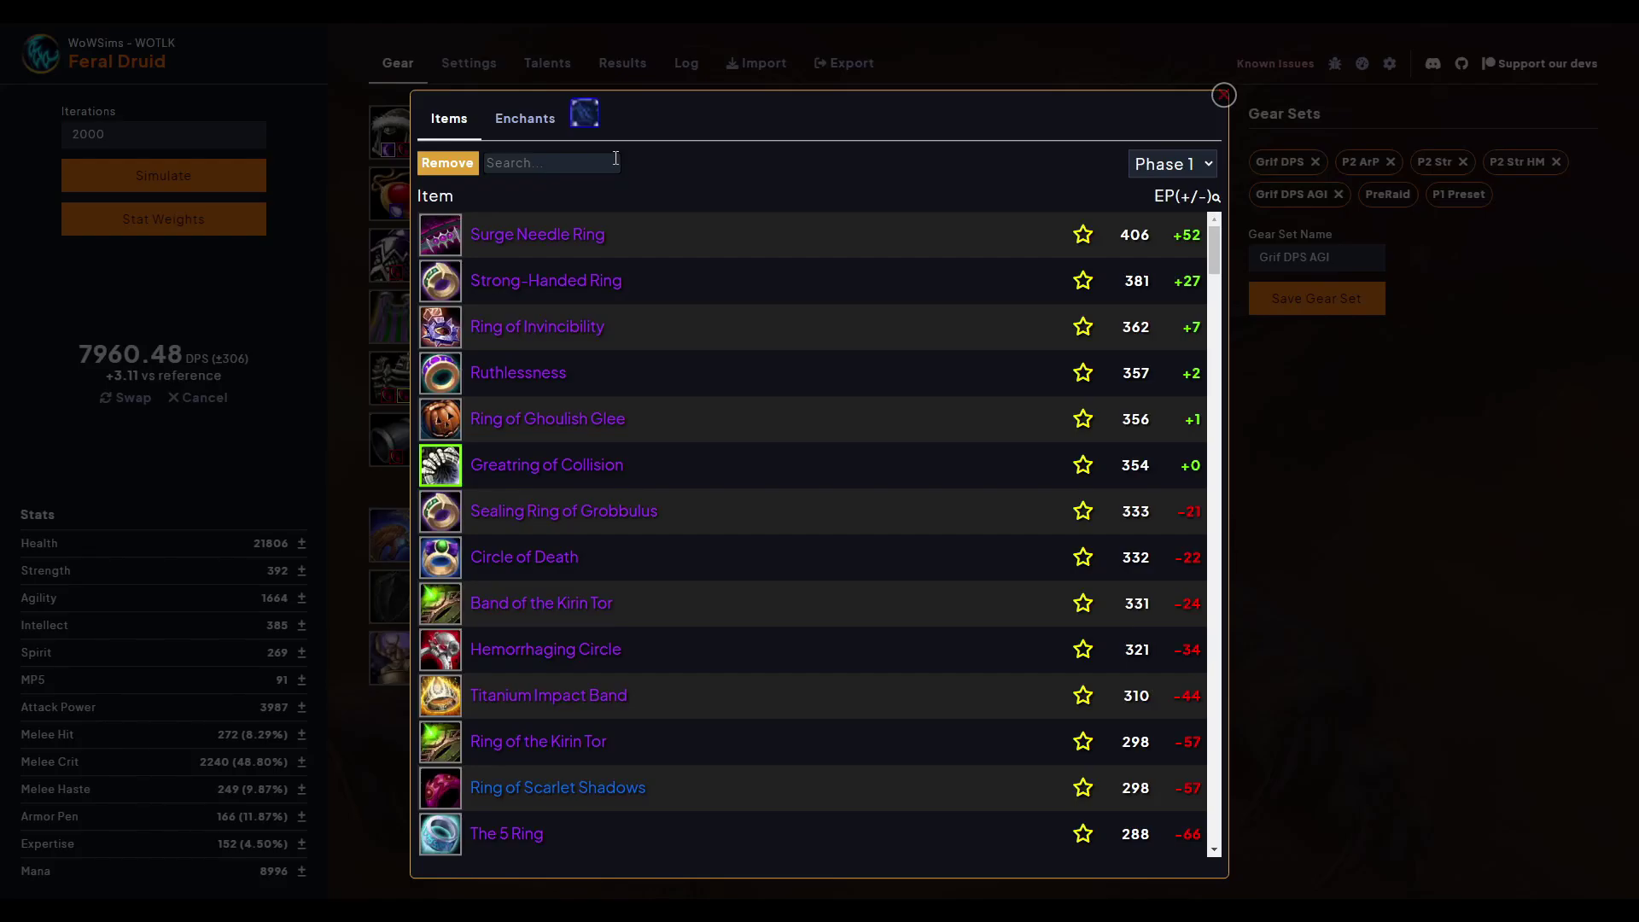
{"action": "left_click", "coordinate": [584, 112]}
{"action": "scroll", "coordinate": [597, 520], "scroll_direction": "down", "scroll_amount": 5}
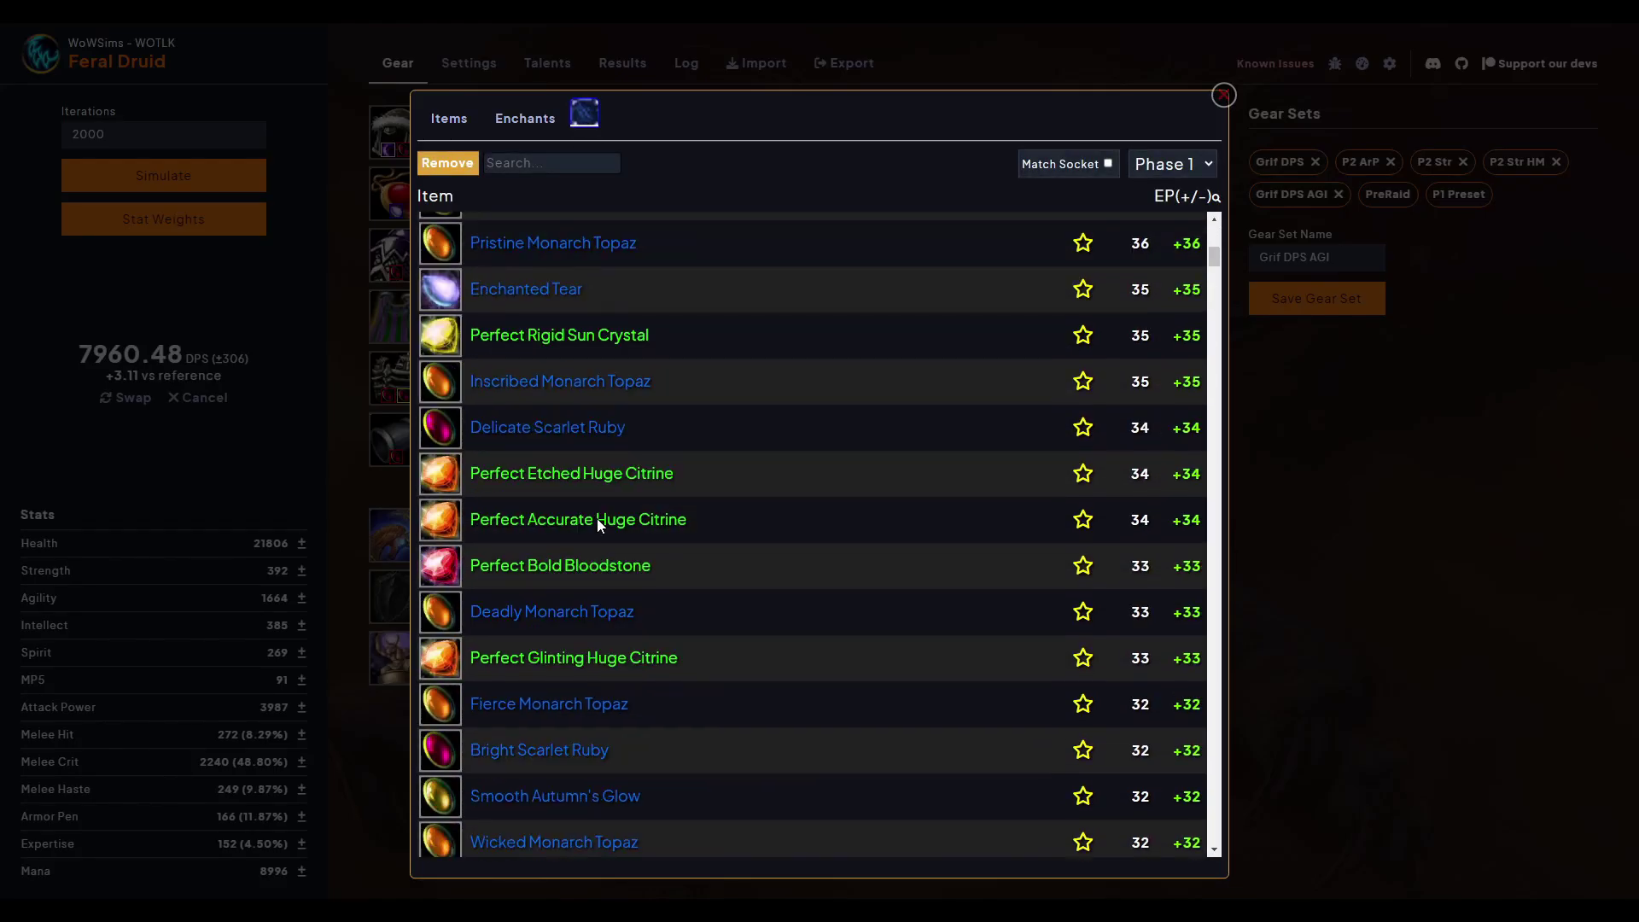
{"action": "left_click", "coordinate": [529, 427]}
{"action": "left_click", "coordinate": [1347, 492]}
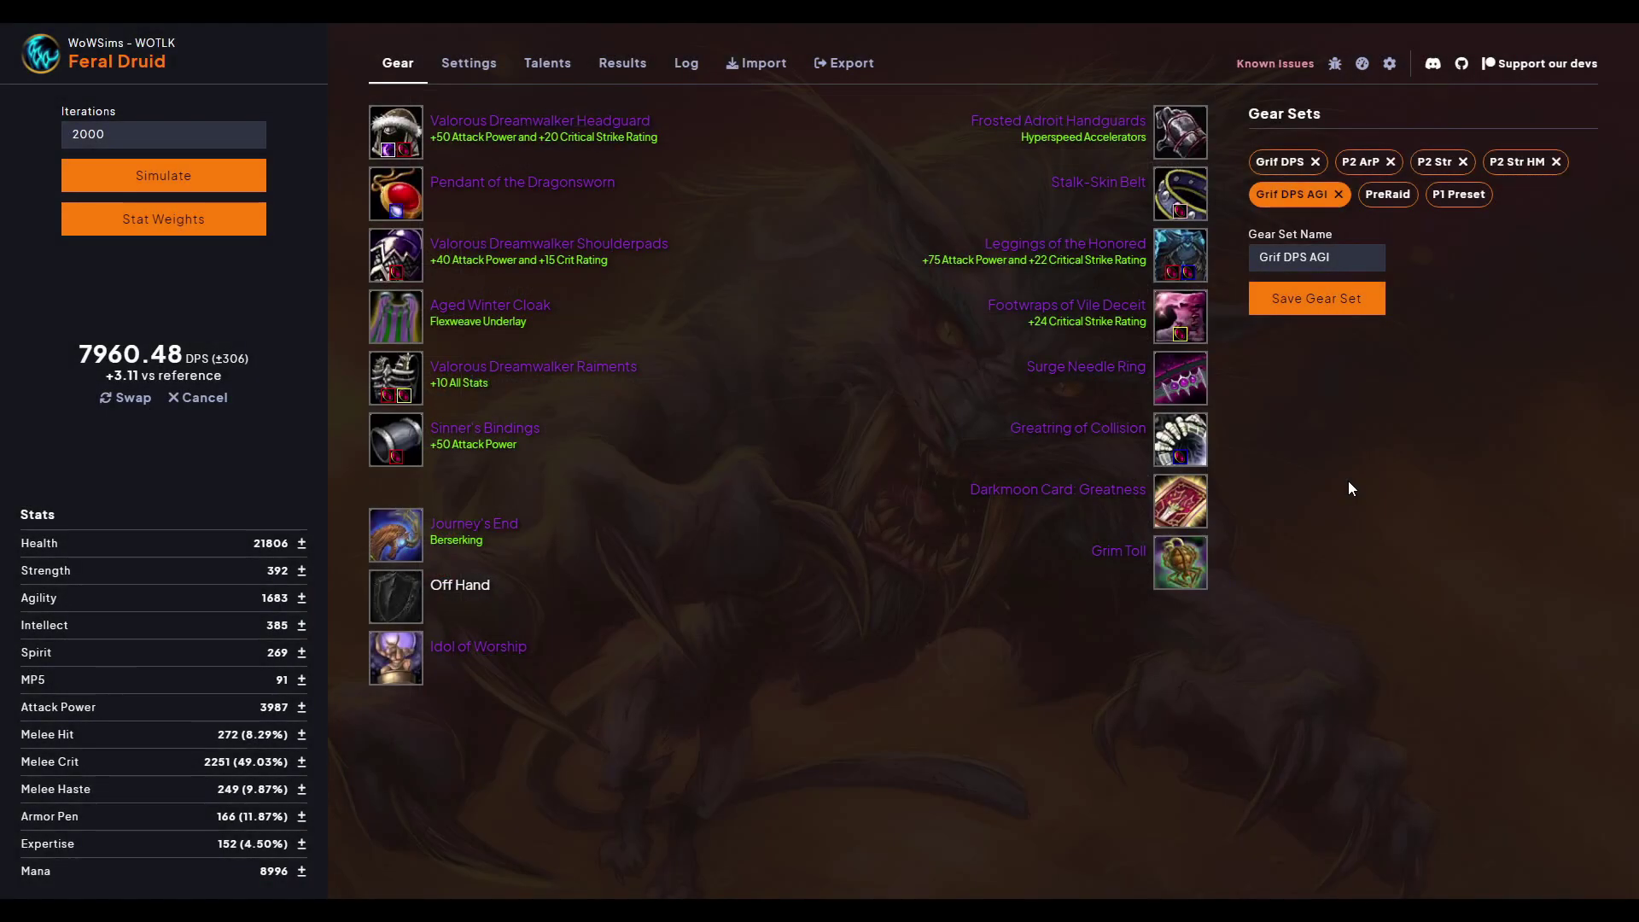
{"action": "mouse_move", "coordinate": [1185, 440]}
Load the P2 ArP gear set and view Phase 2 gloves without changing them
{"action": "left_click", "coordinate": [1363, 165]}
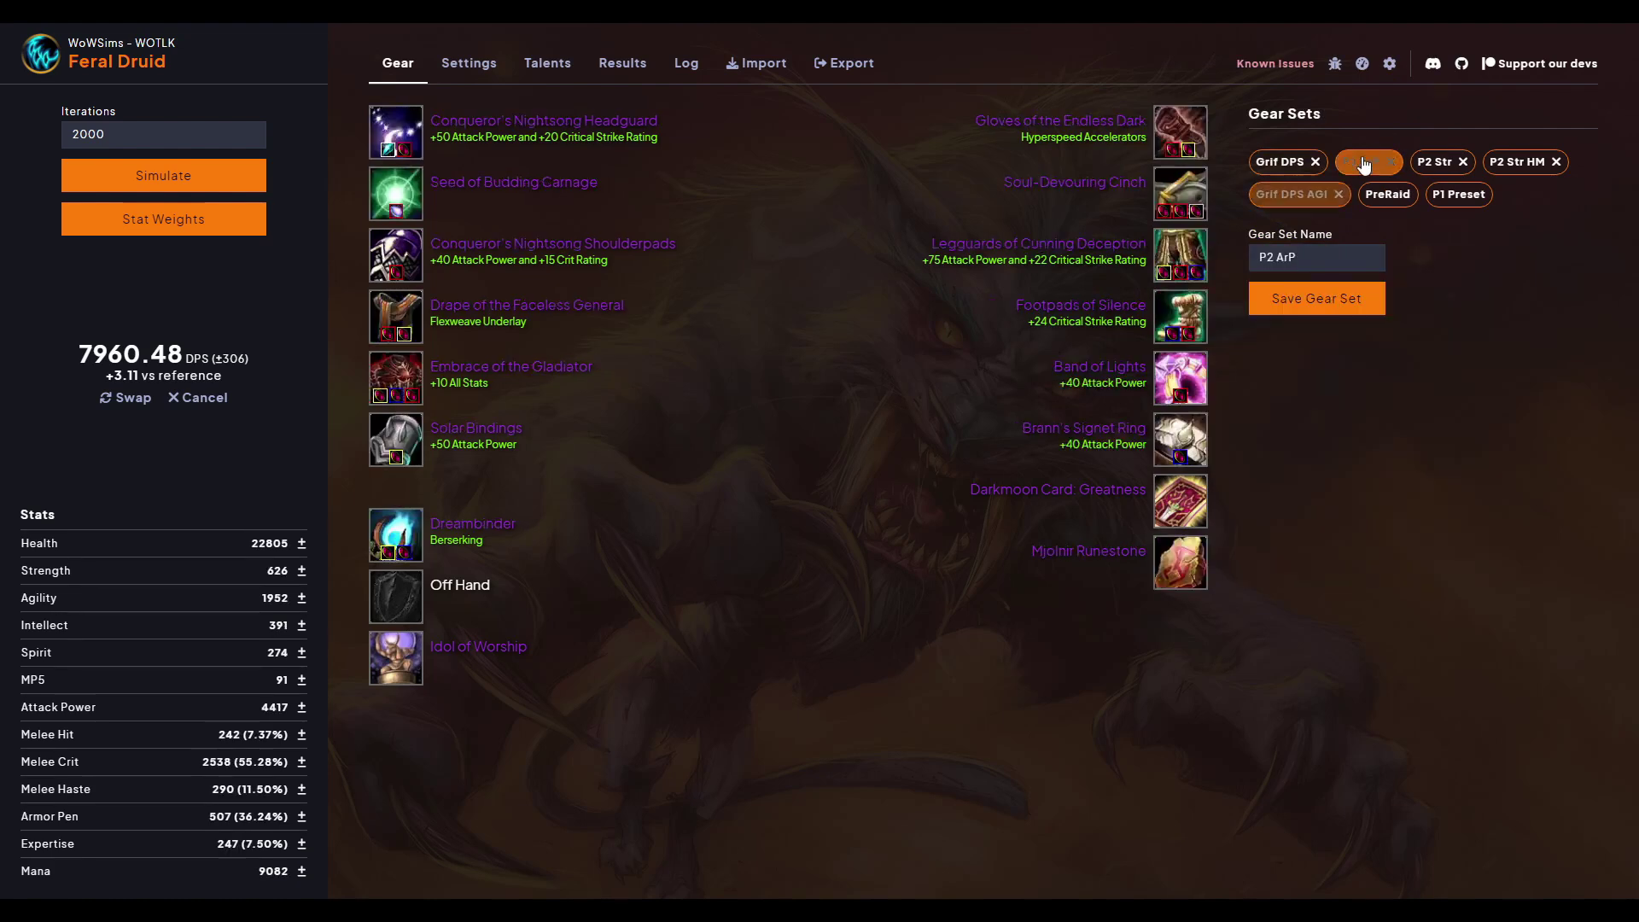
{"action": "left_click", "coordinate": [1166, 128]}
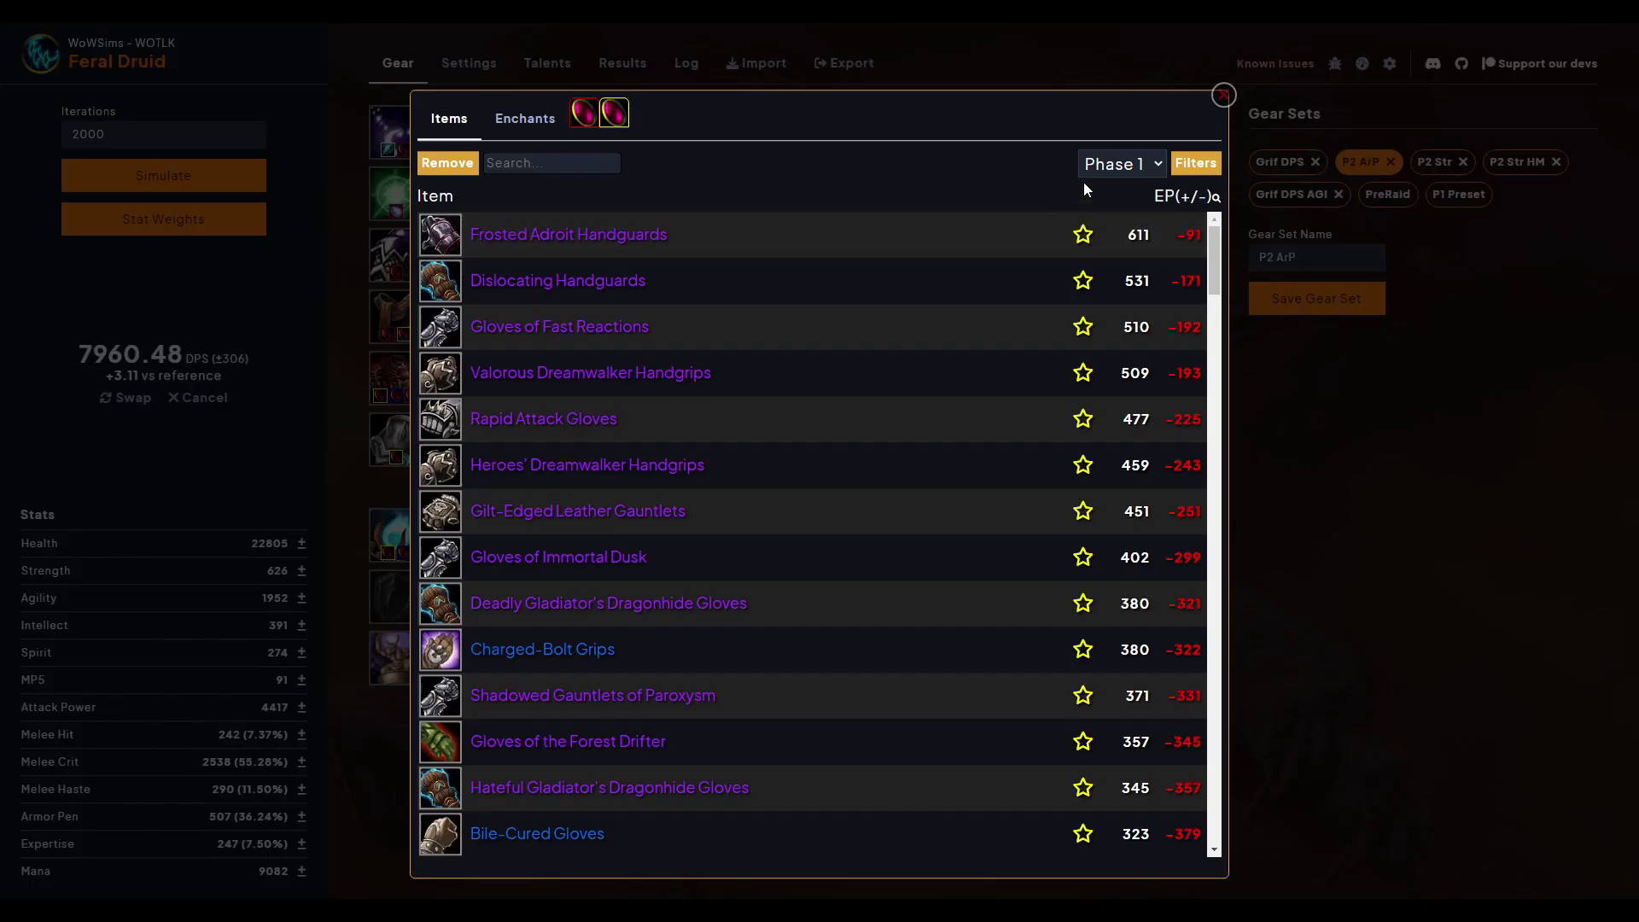
{"action": "left_click", "coordinate": [1126, 195]}
{"action": "left_click", "coordinate": [1350, 437]}
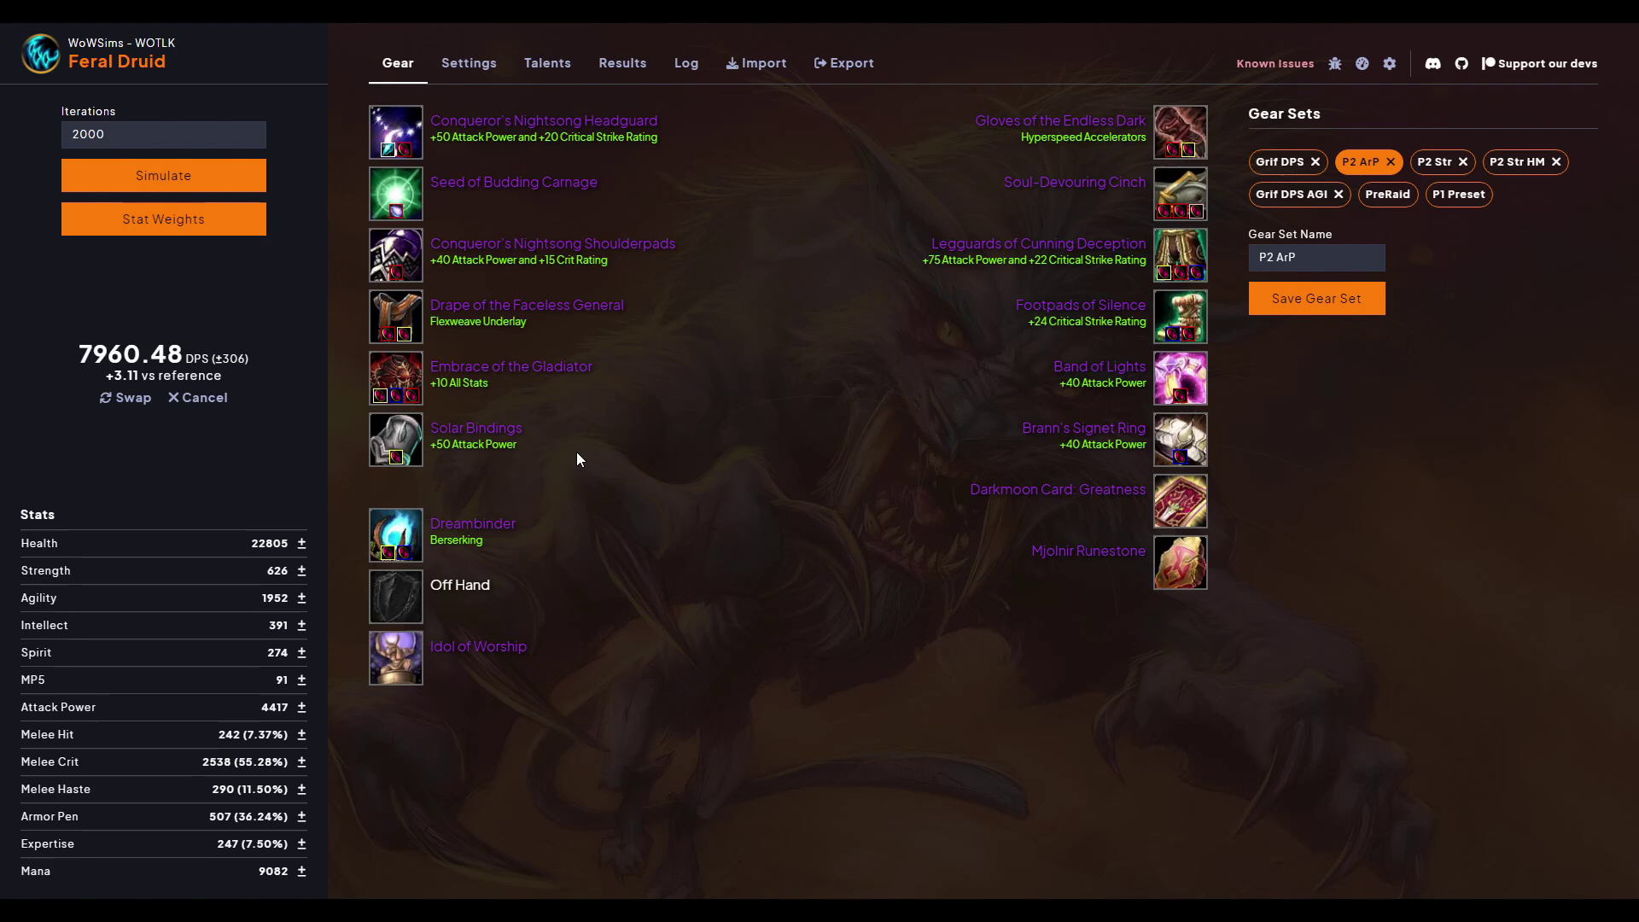
{"action": "mouse_move", "coordinate": [457, 533]}
{"action": "mouse_move", "coordinate": [1182, 578]}
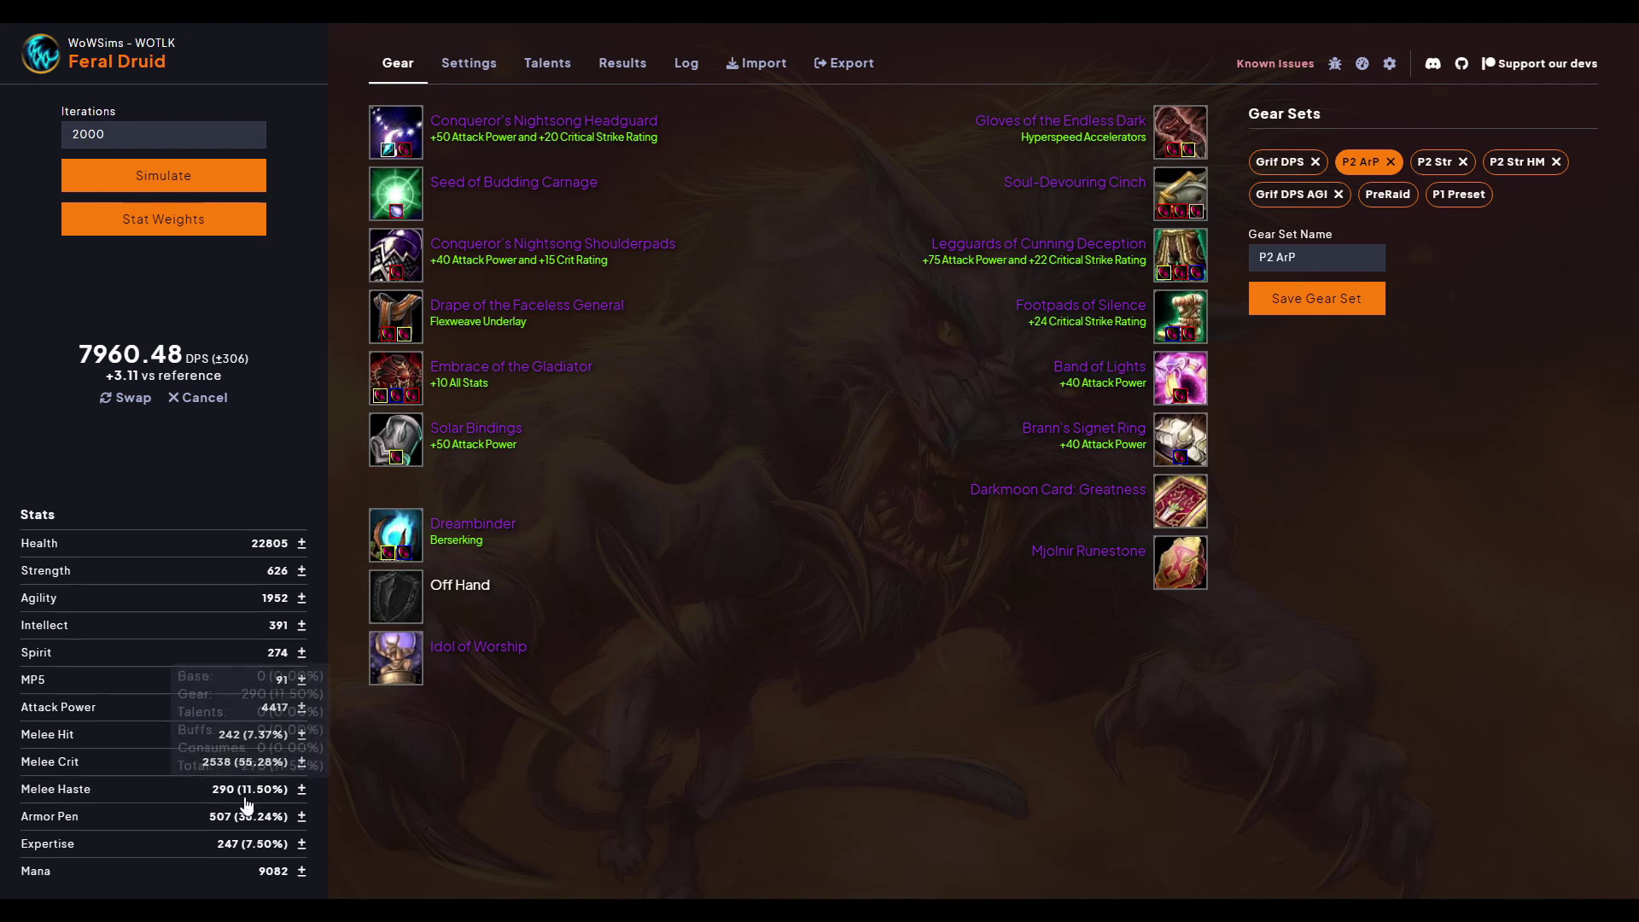
{"action": "mouse_move", "coordinate": [226, 821]}
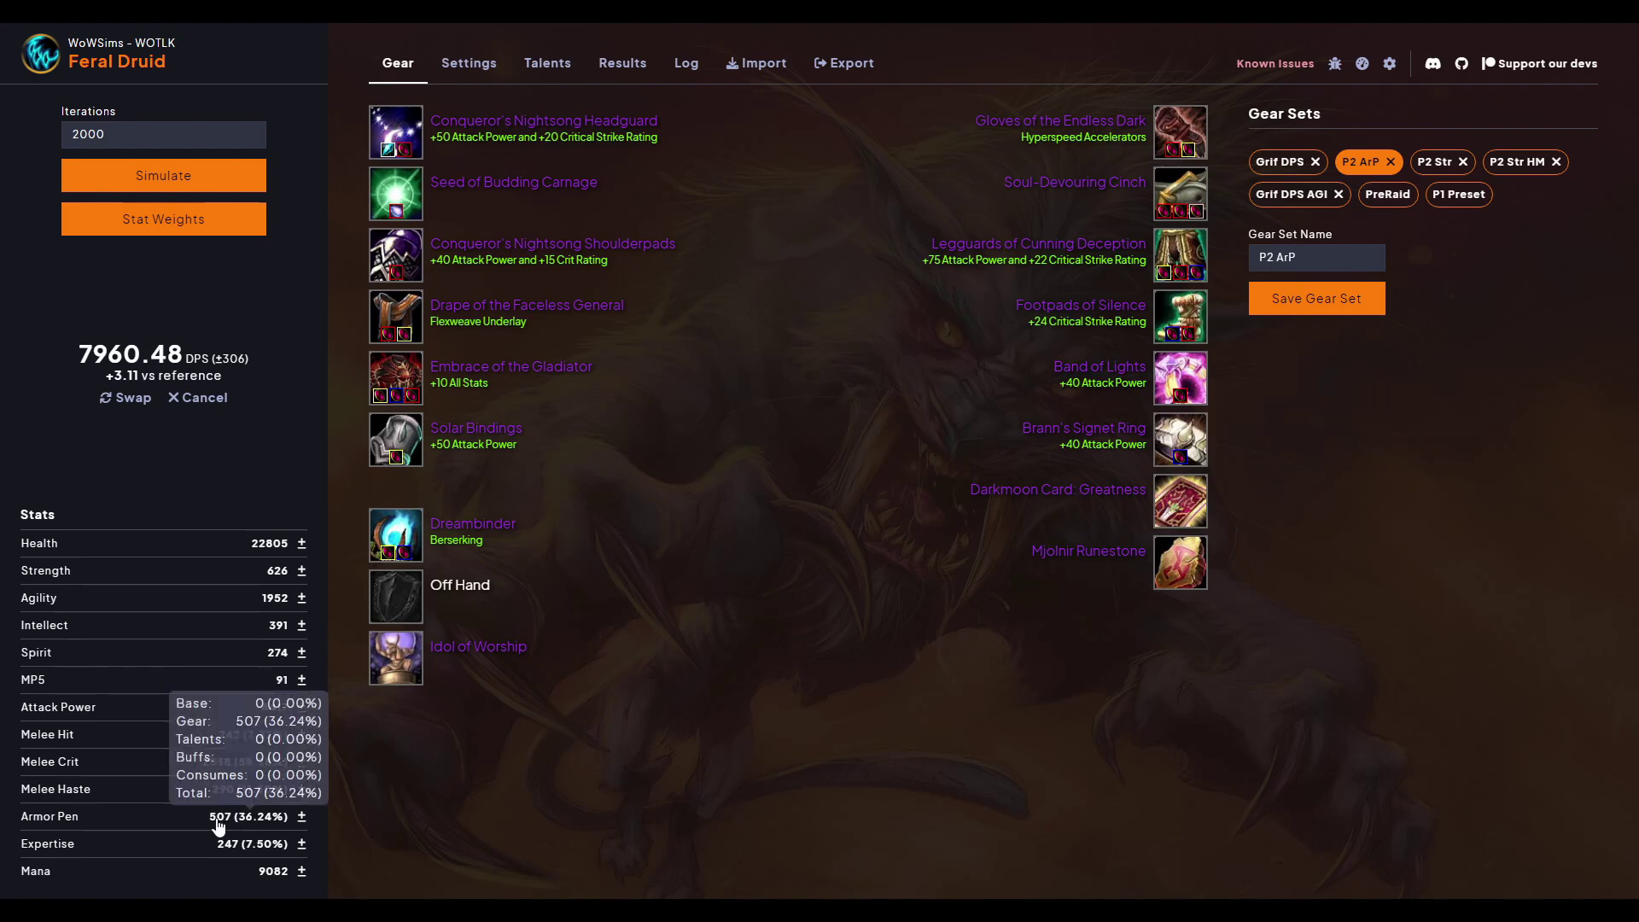
Swap Dreambinder for Dark Edge of Depravity in the weapon slot
{"action": "left_click", "coordinate": [419, 529]}
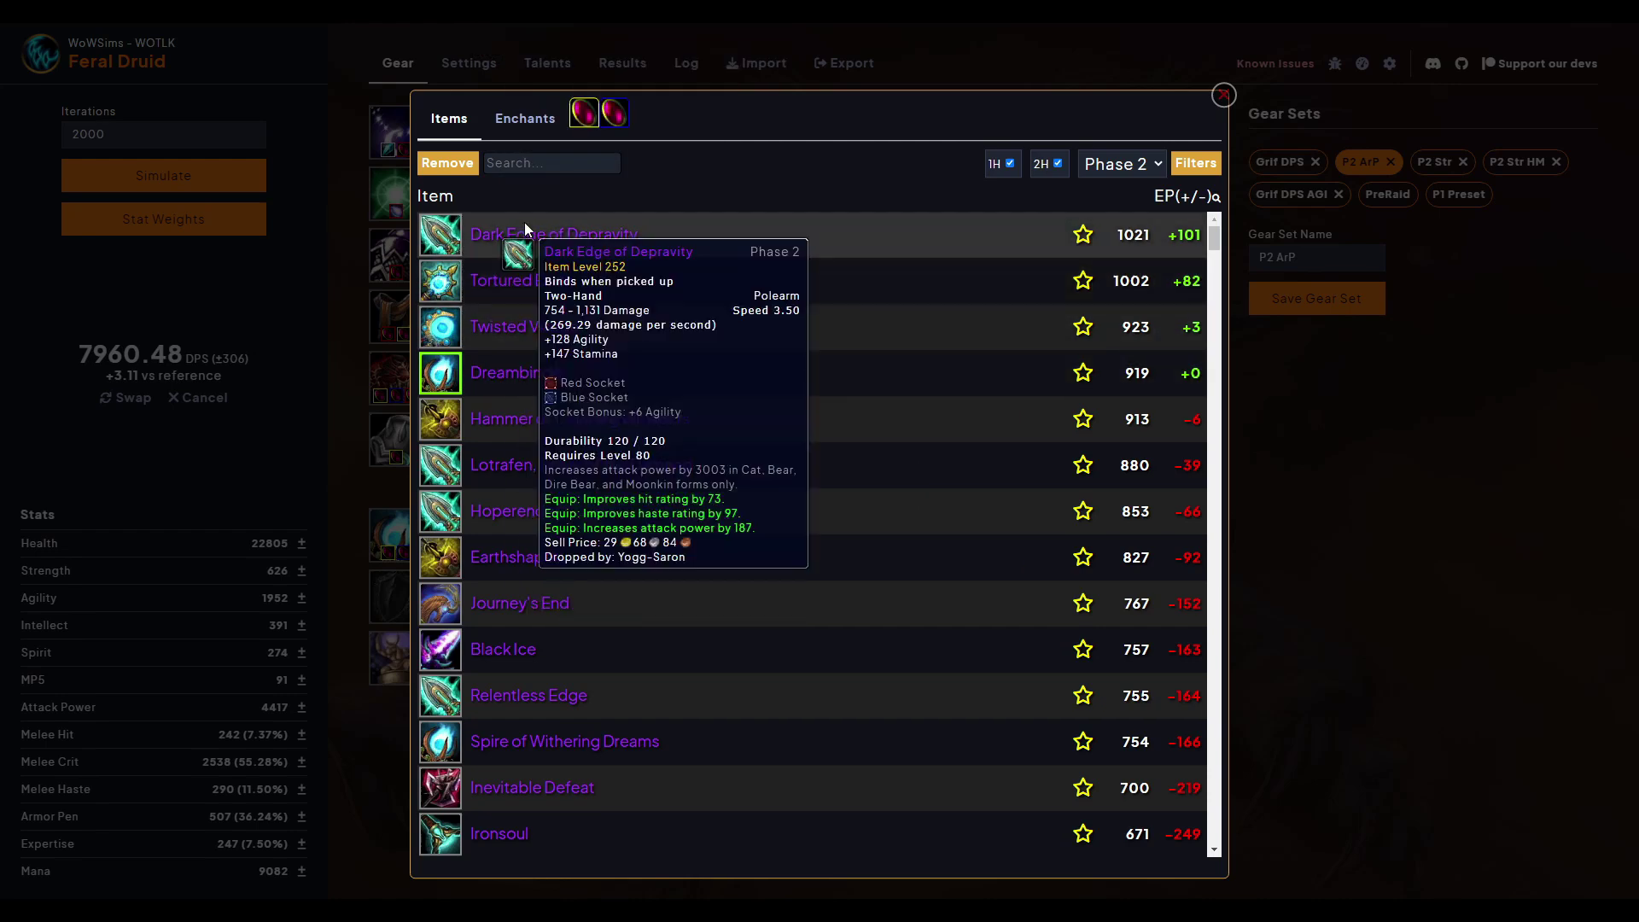
{"action": "left_click", "coordinate": [526, 243]}
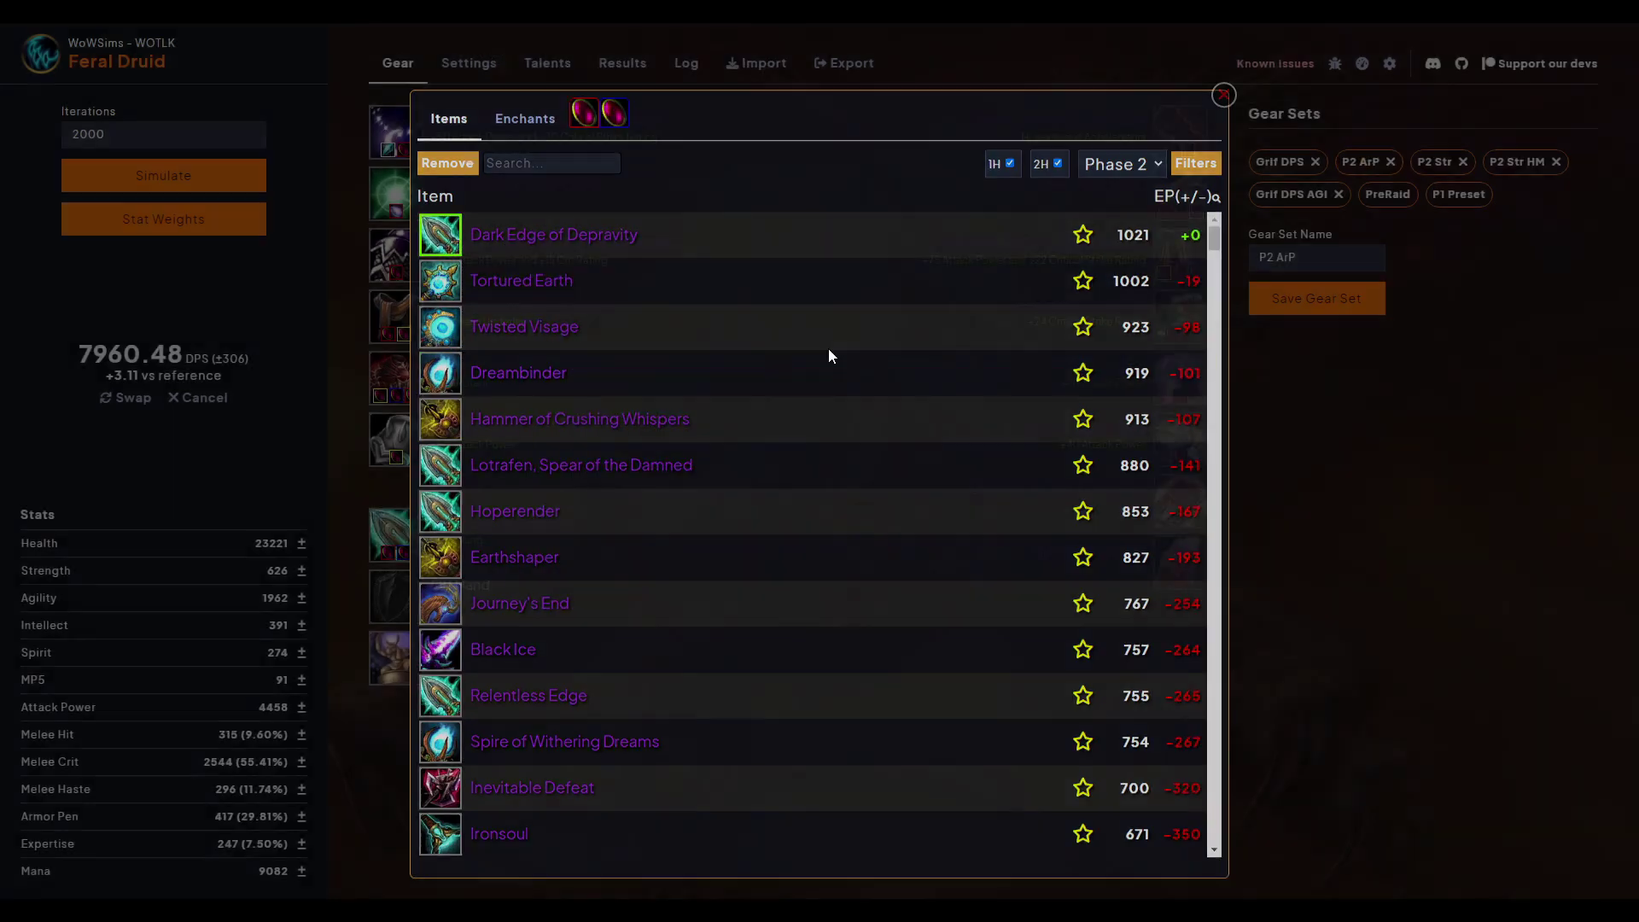
{"action": "left_click", "coordinate": [191, 195]}
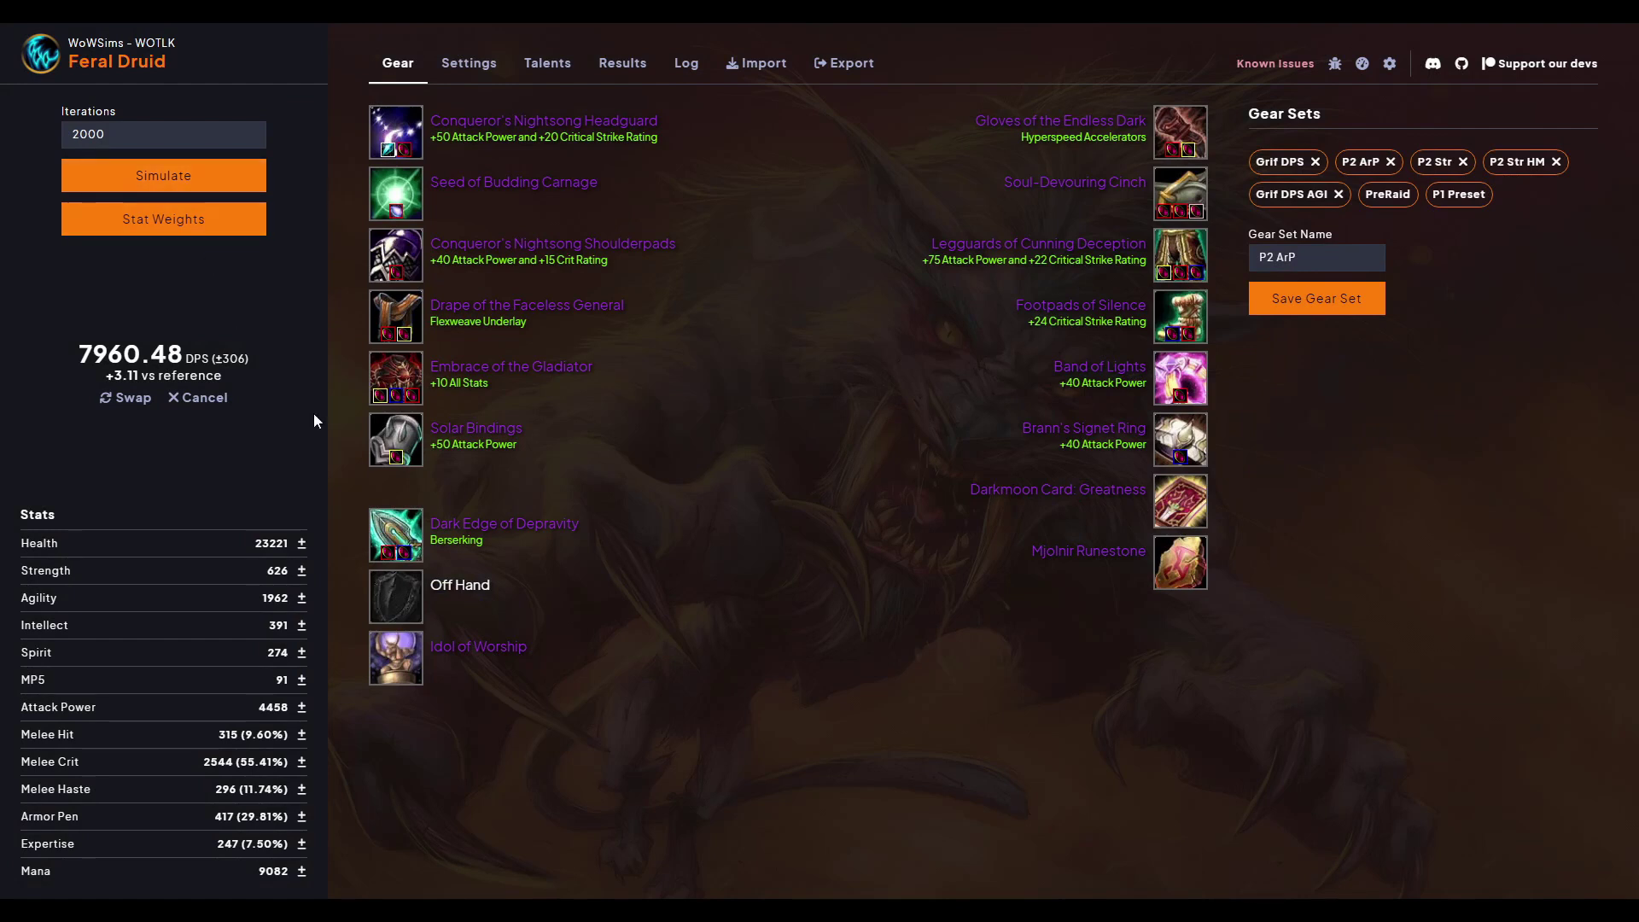
Reload P2 ArP, simulate, and save the result as the DPS reference
{"action": "left_click", "coordinate": [1361, 162]}
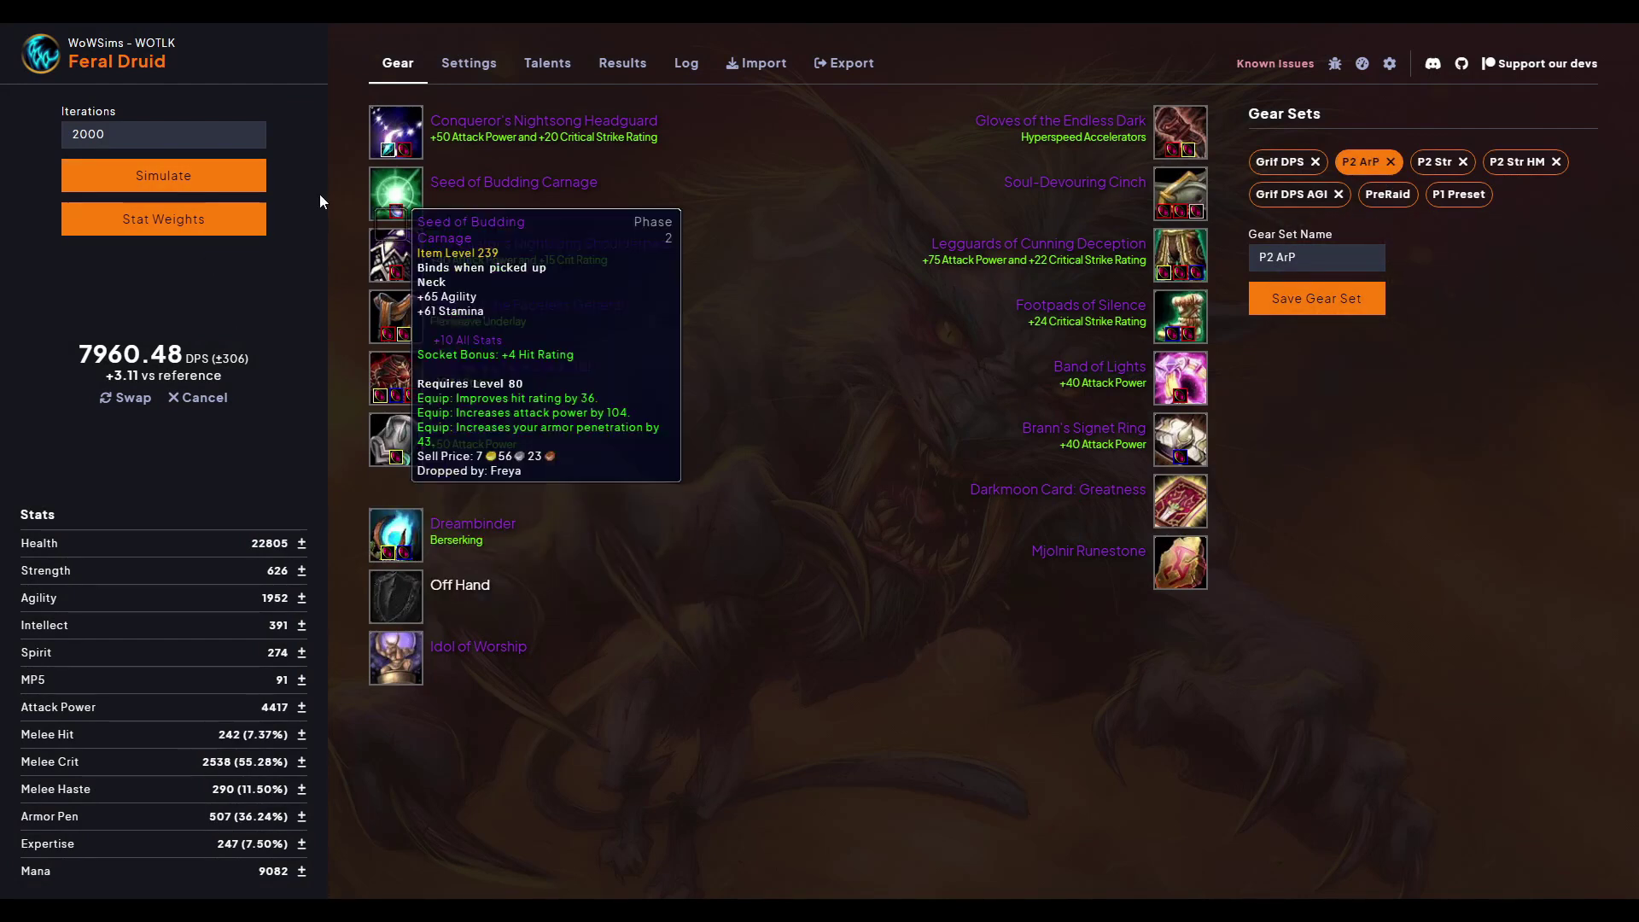
{"action": "left_click", "coordinate": [162, 175]}
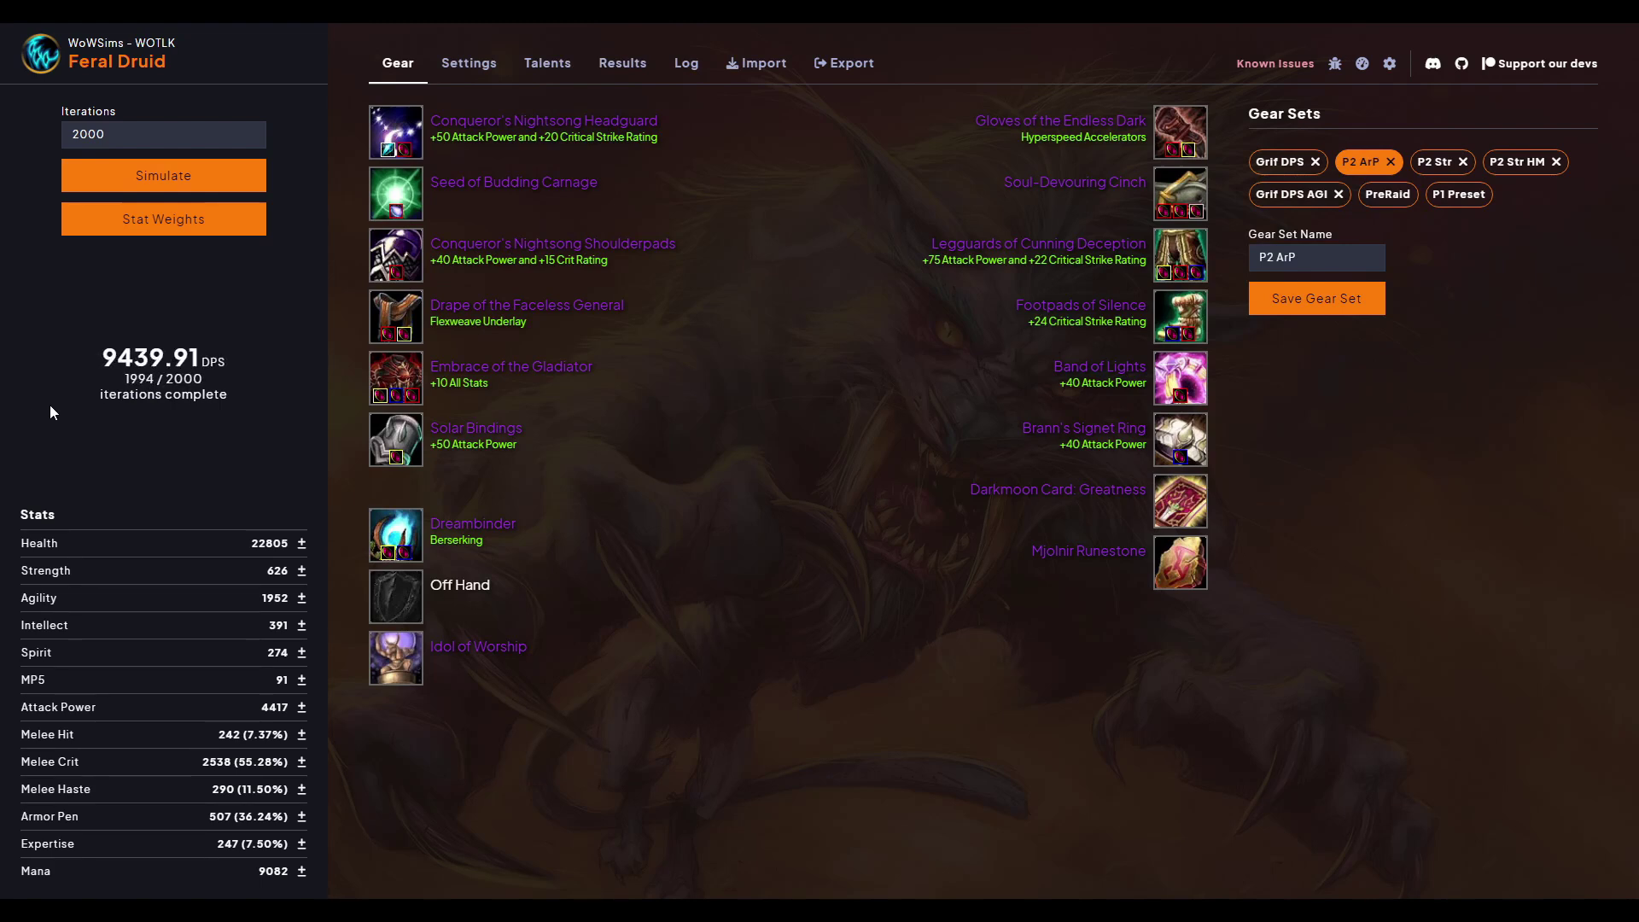
{"action": "left_click", "coordinate": [173, 394]}
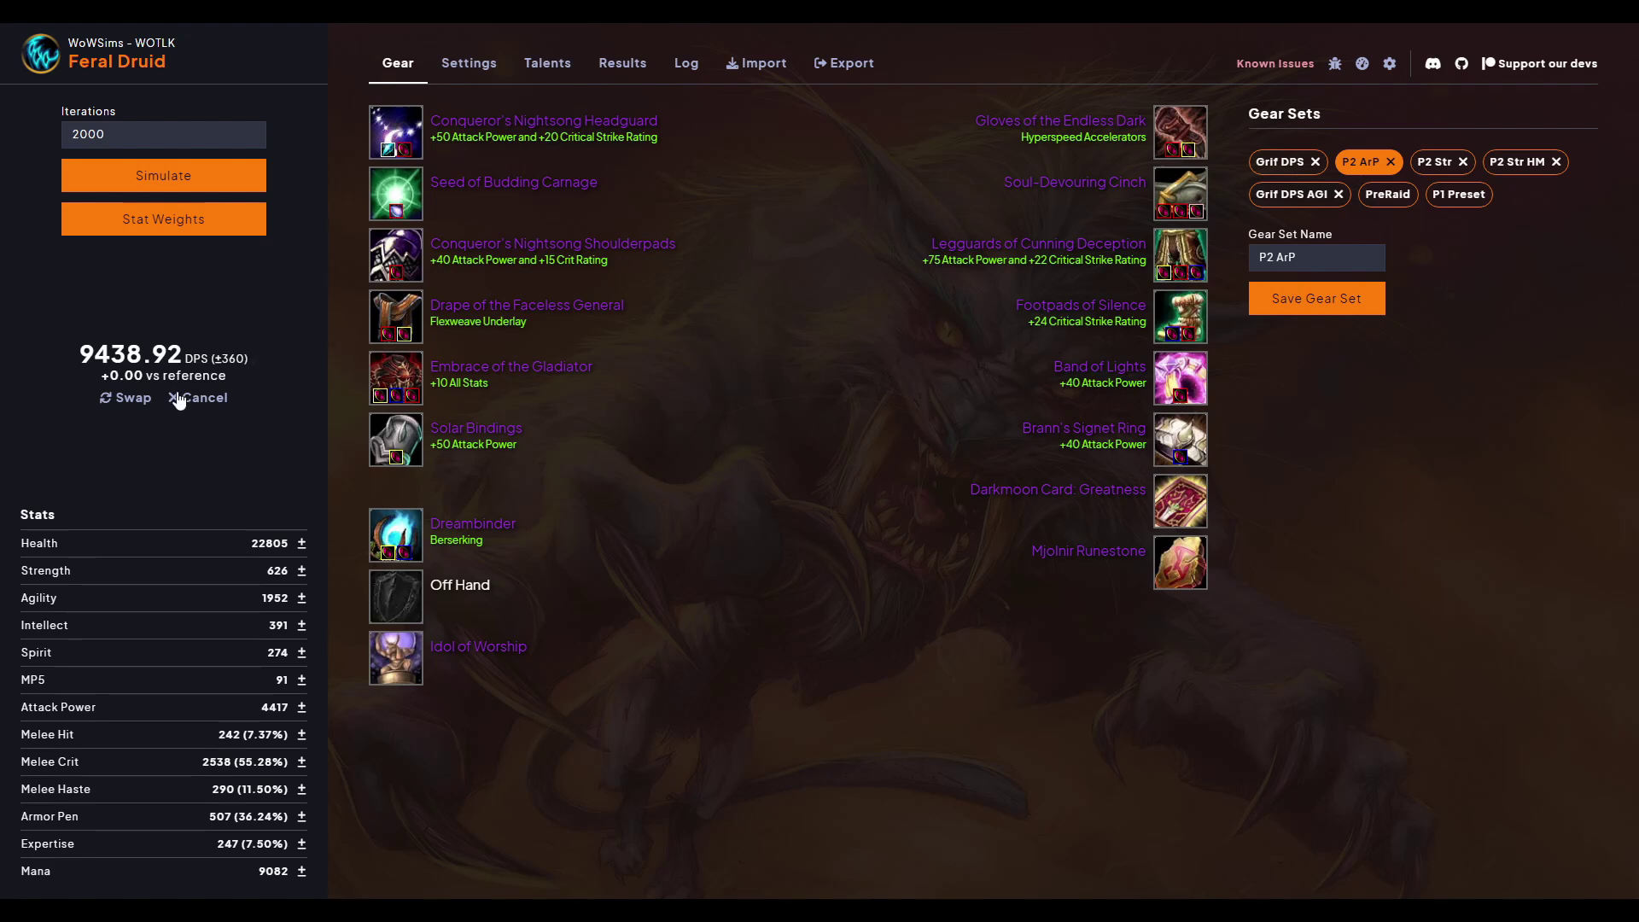
Equip Dark Edge of Depravity in the main hand and note +119.11 DPS
{"action": "left_click", "coordinate": [395, 535]}
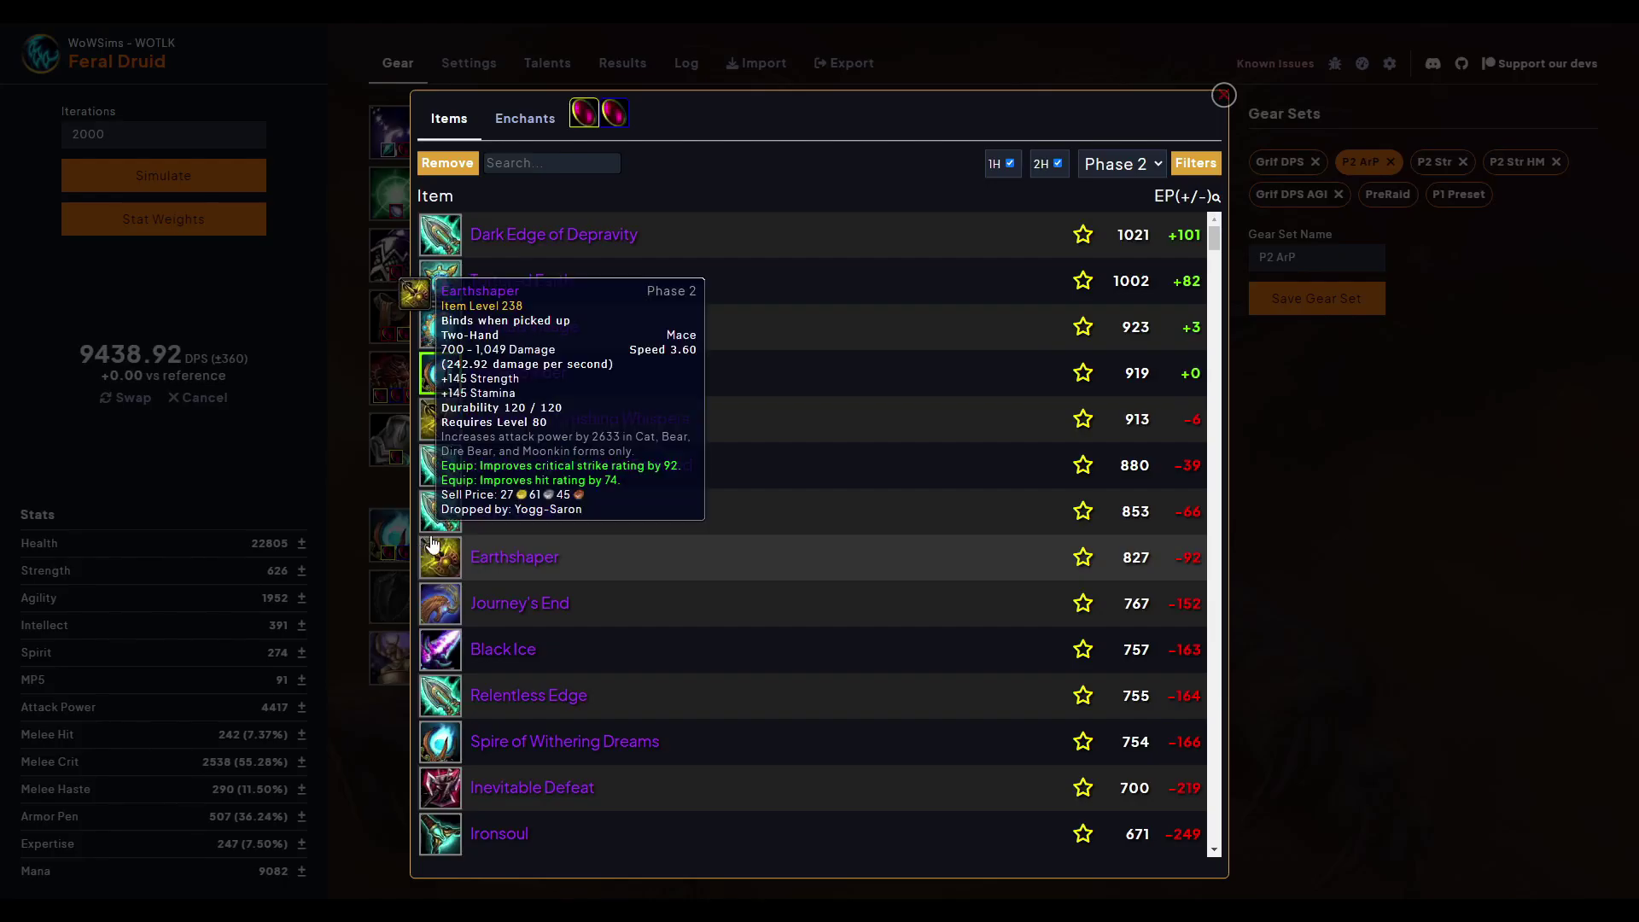
{"action": "left_click", "coordinate": [871, 281]}
{"action": "left_click", "coordinate": [1376, 505]}
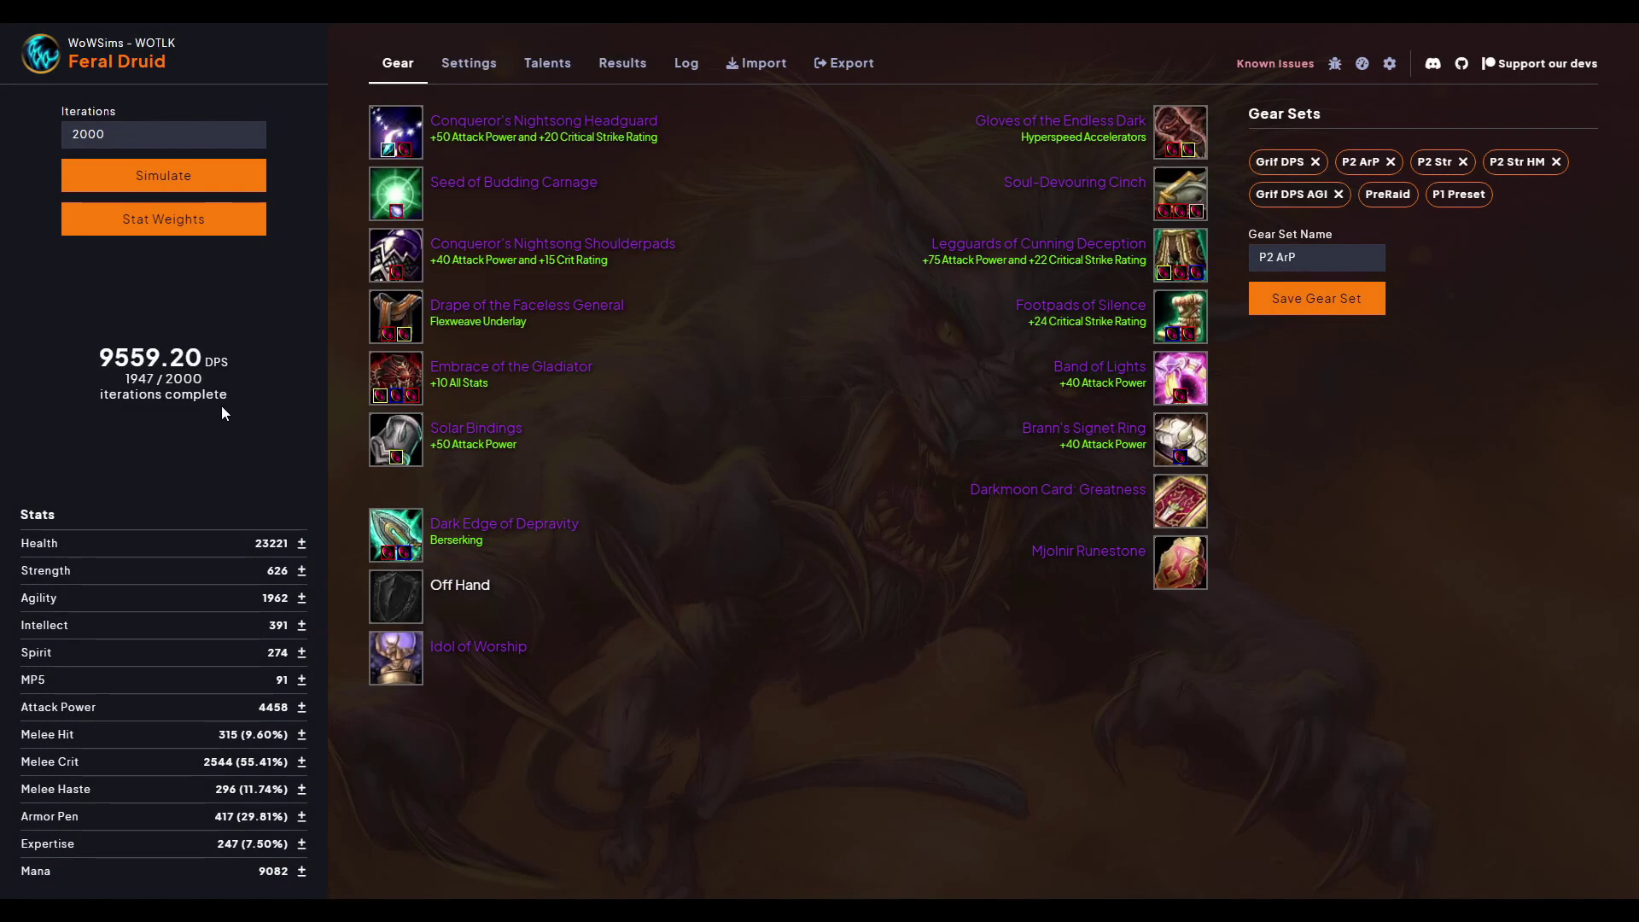
{"action": "left_click_drag", "start_coordinate": [147, 374], "coordinate": [107, 374]}
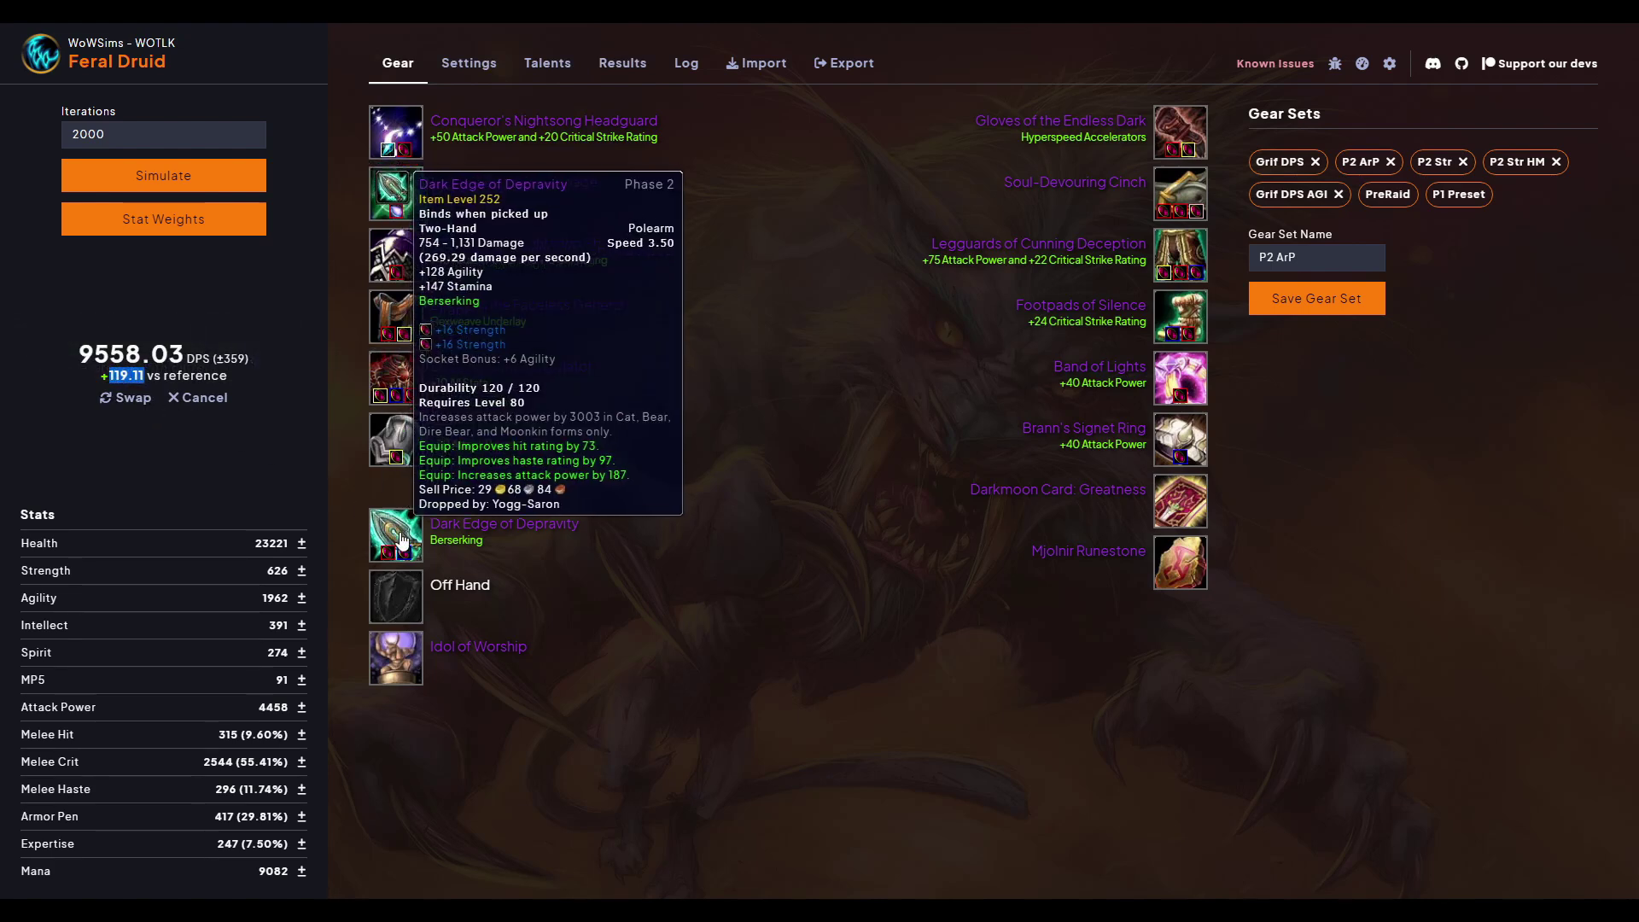
Review main-hand weapons without changes, then reload P2 ArP to restore Dreambinder
{"action": "left_click", "coordinate": [455, 544]}
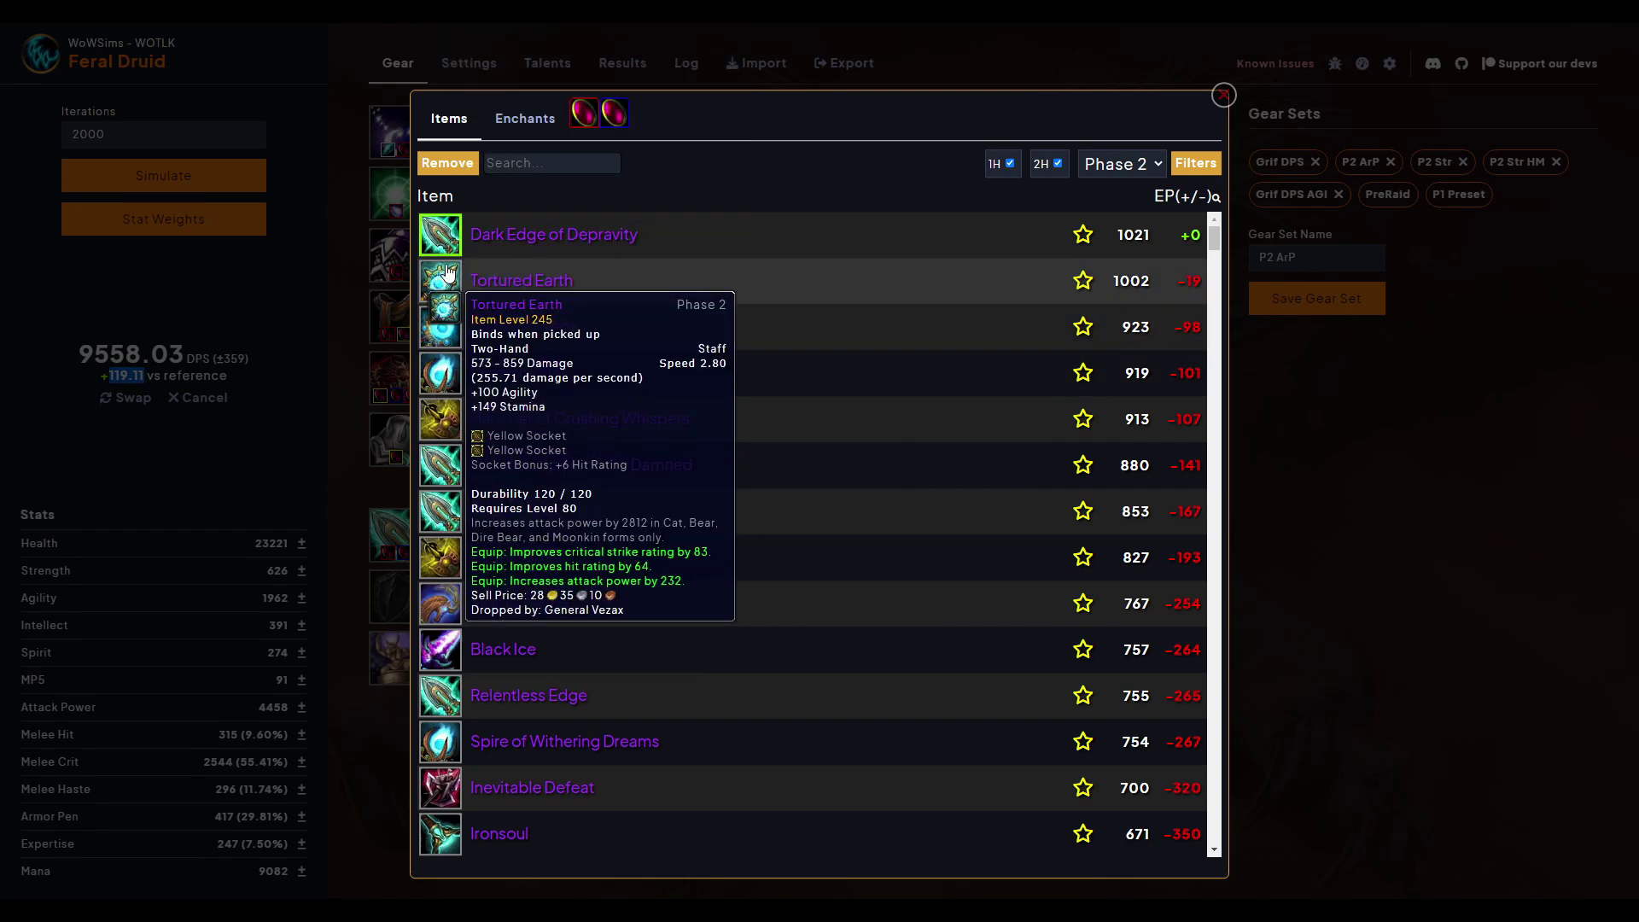
{"action": "mouse_move", "coordinate": [453, 226]}
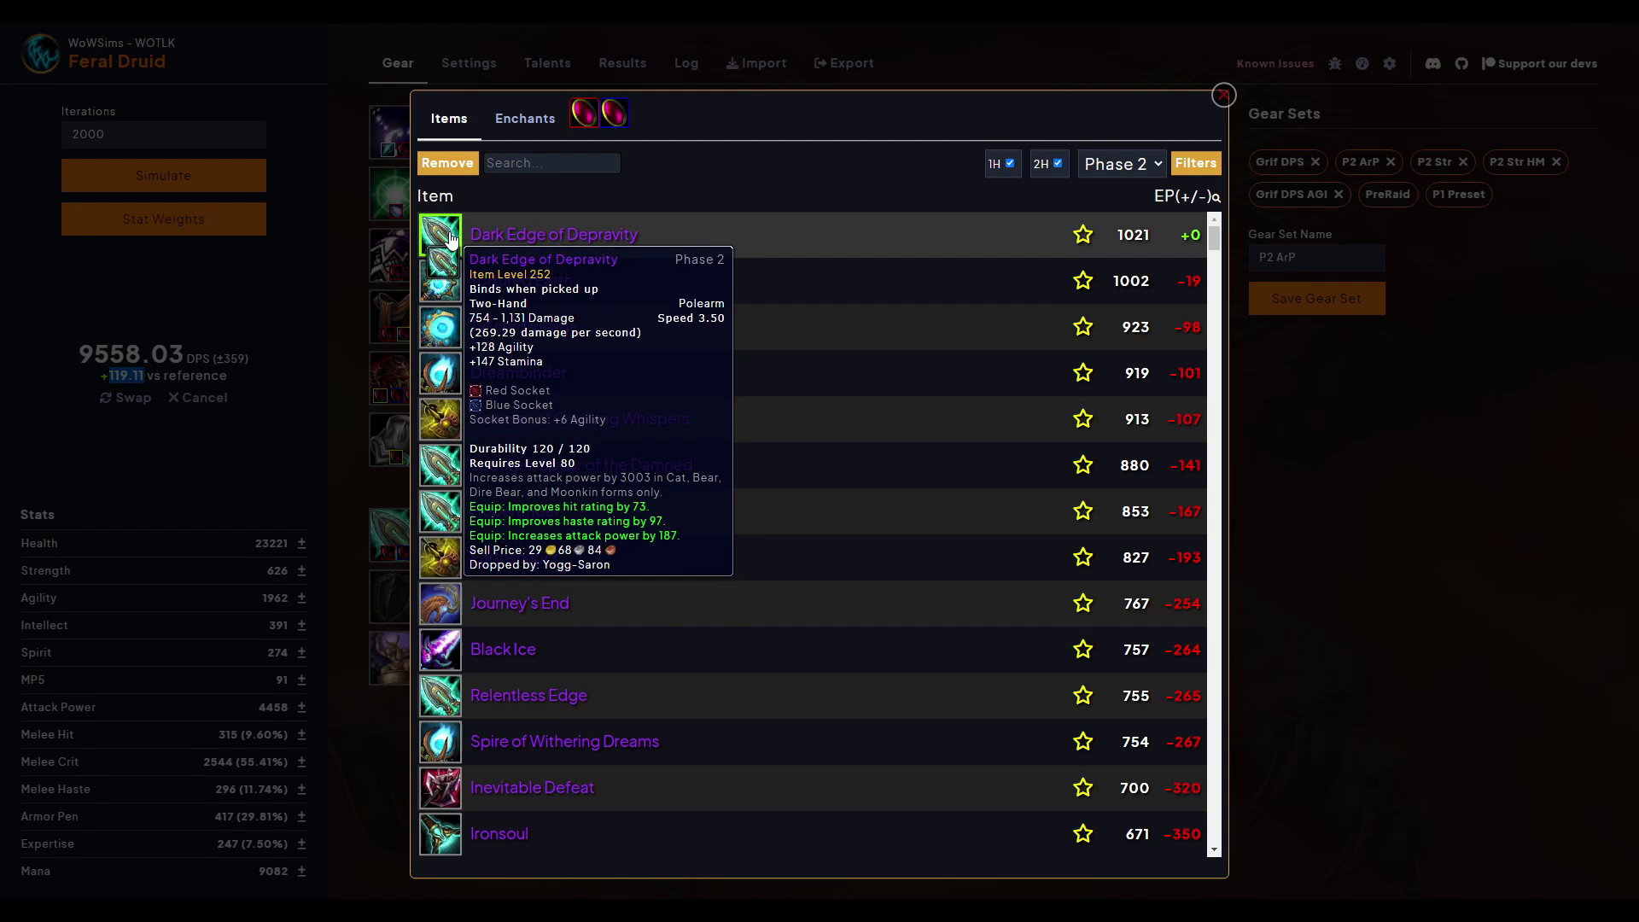
{"action": "mouse_move", "coordinate": [450, 374]}
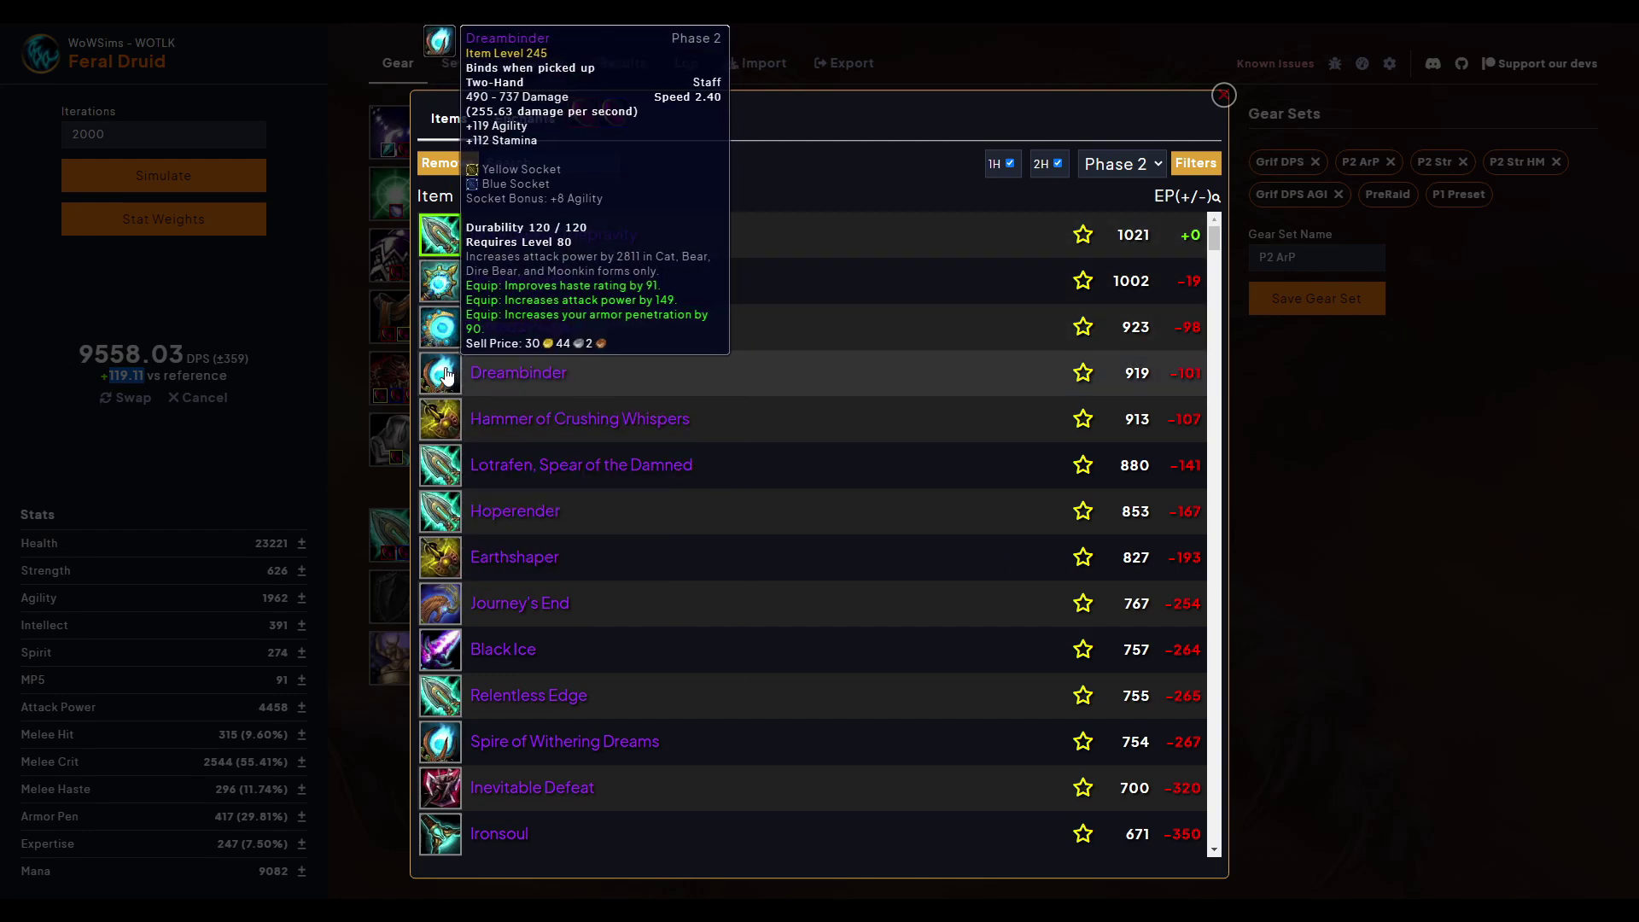
{"action": "left_click", "coordinate": [1403, 545]}
{"action": "mouse_move", "coordinate": [401, 534]}
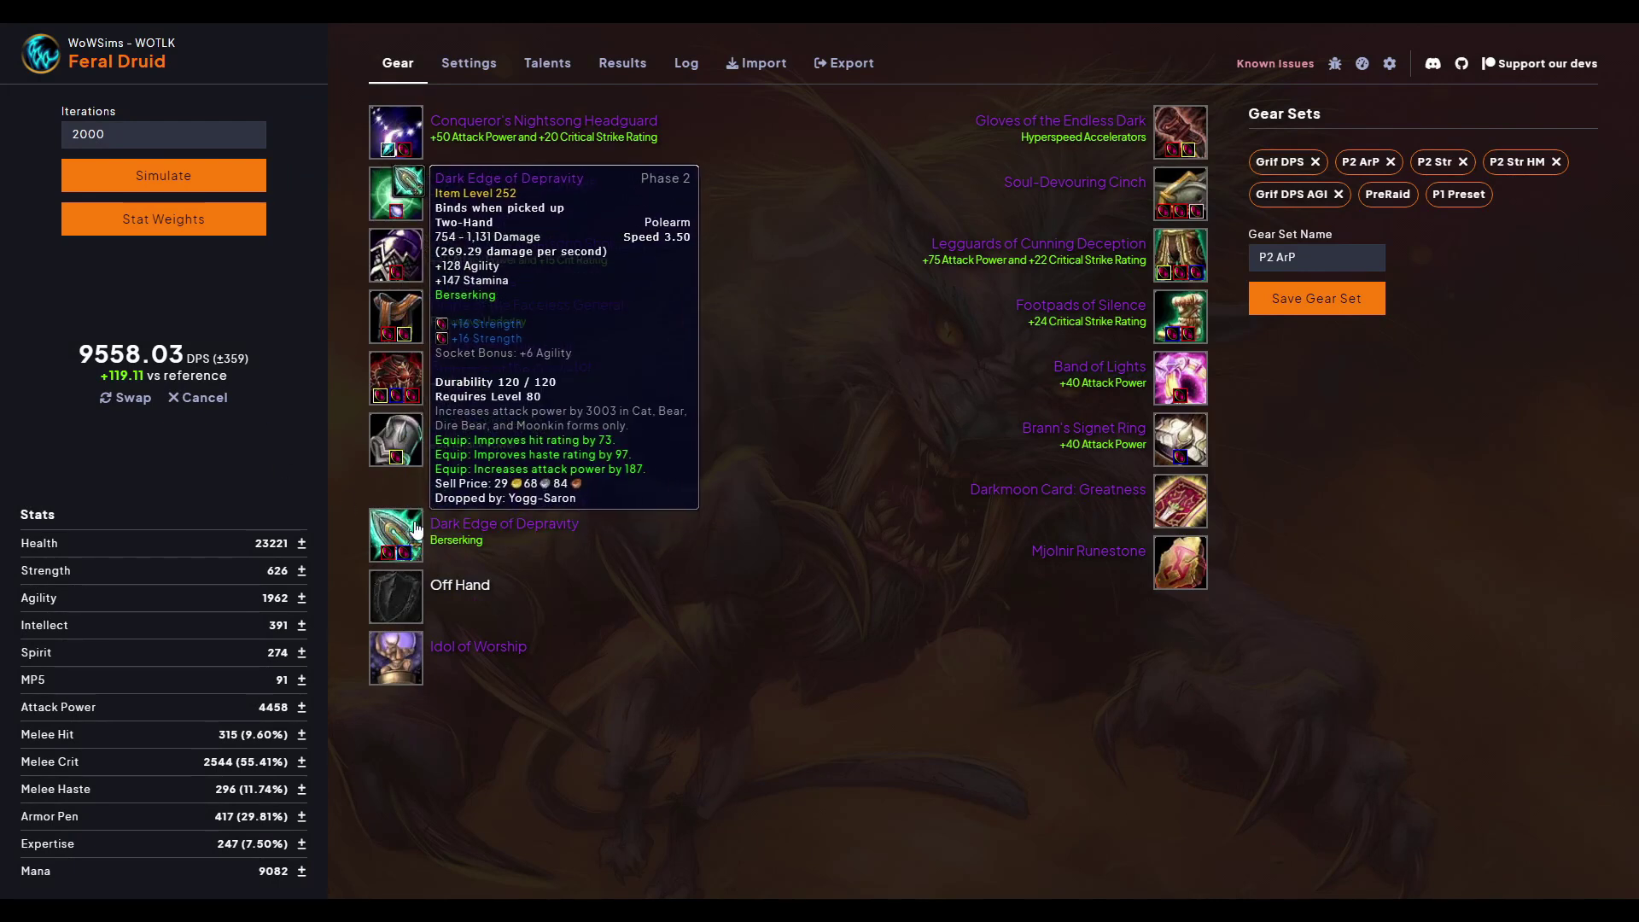
{"action": "left_click", "coordinate": [1364, 161]}
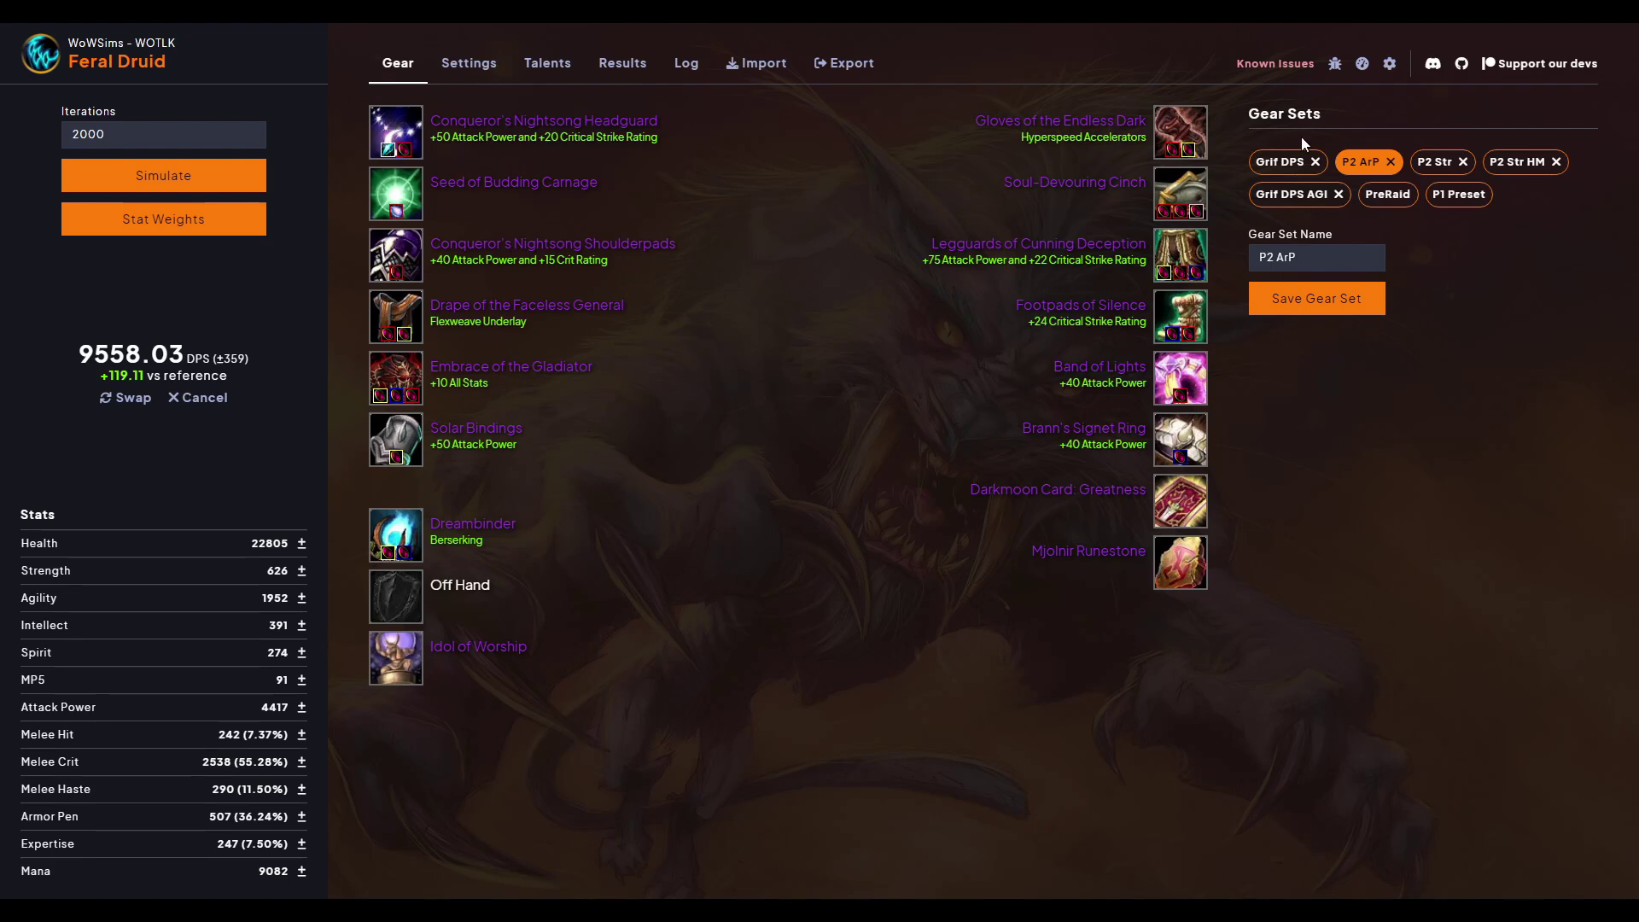
Load Grif DPS AGI and check the Darkmoon Card: Greatness and Grim Toll tooltips
{"action": "left_click", "coordinate": [1289, 194]}
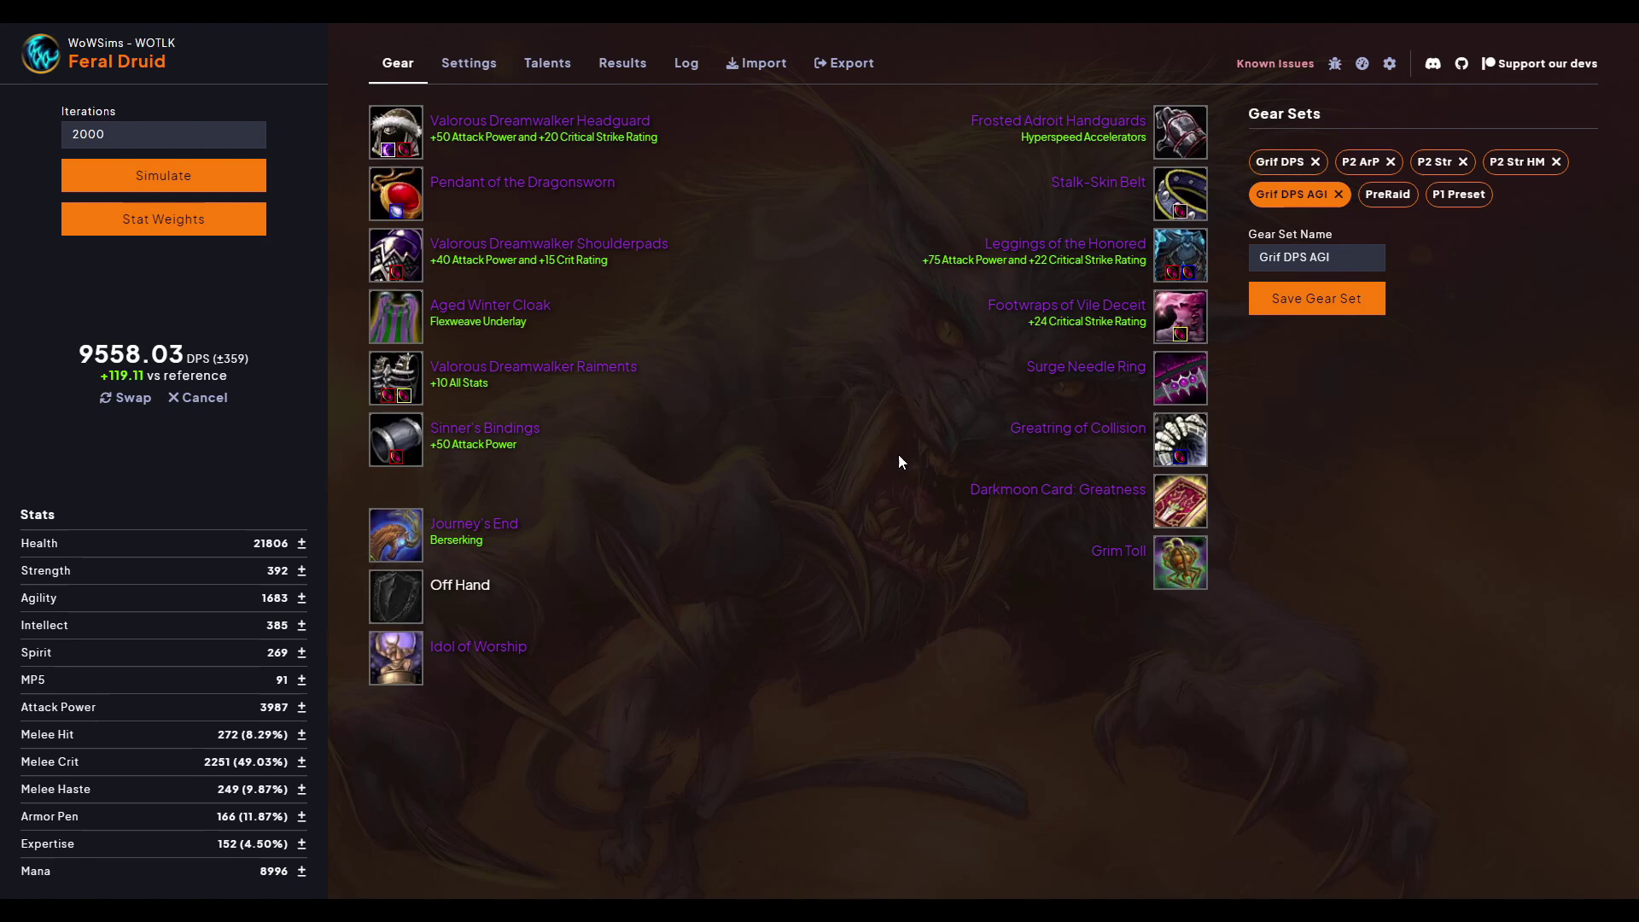
{"action": "mouse_move", "coordinate": [1184, 506]}
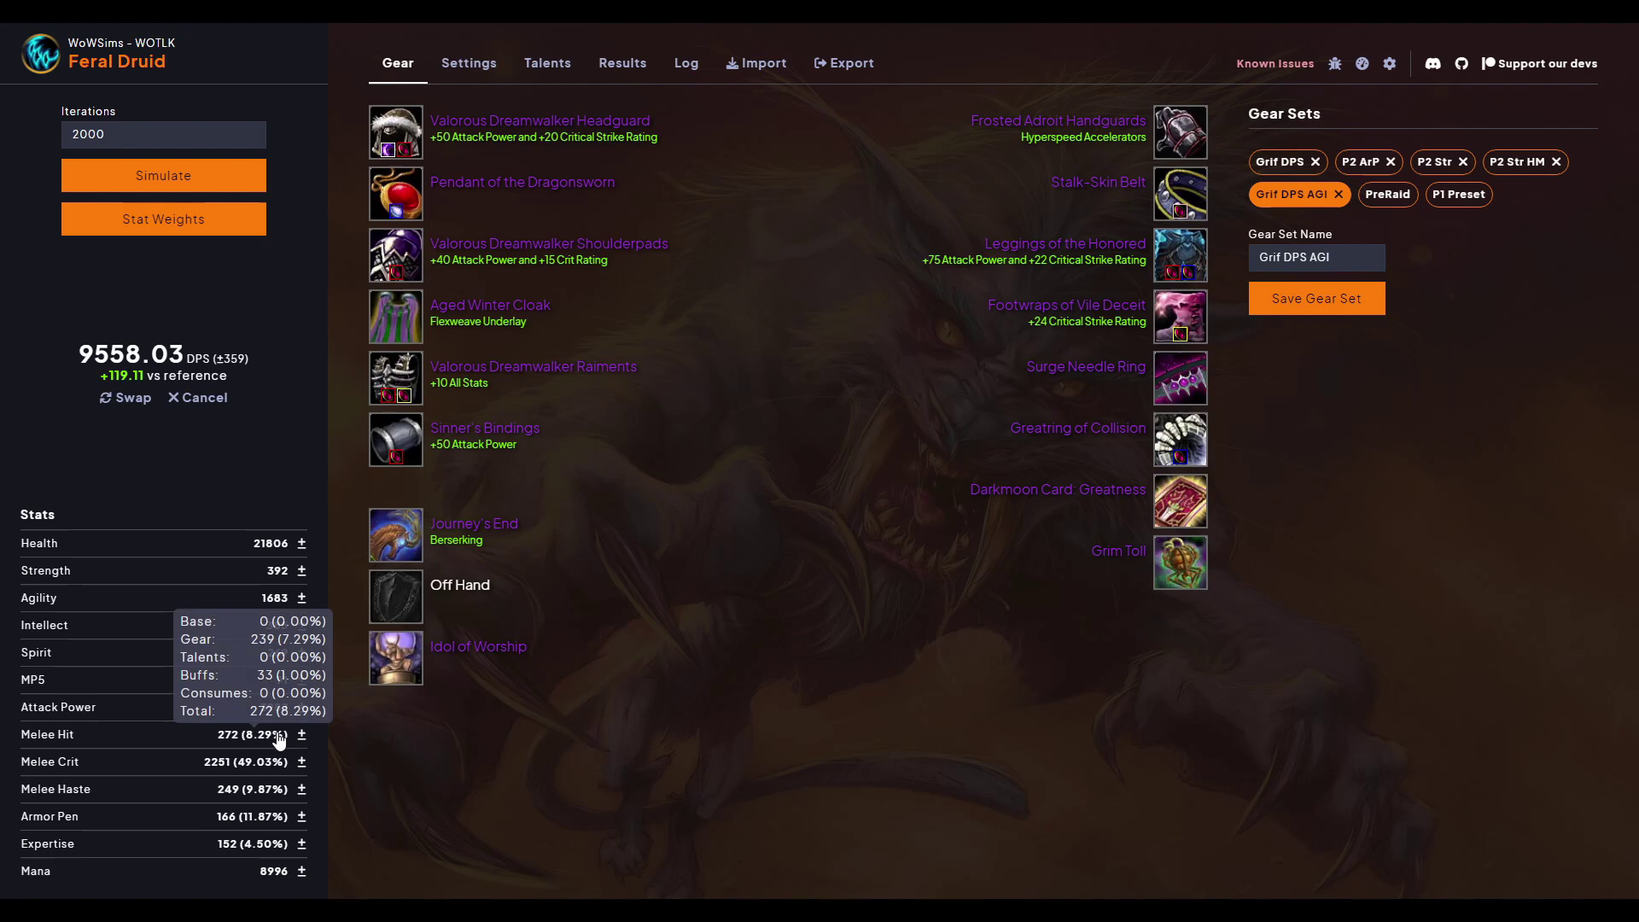
{"action": "mouse_move", "coordinate": [1179, 577]}
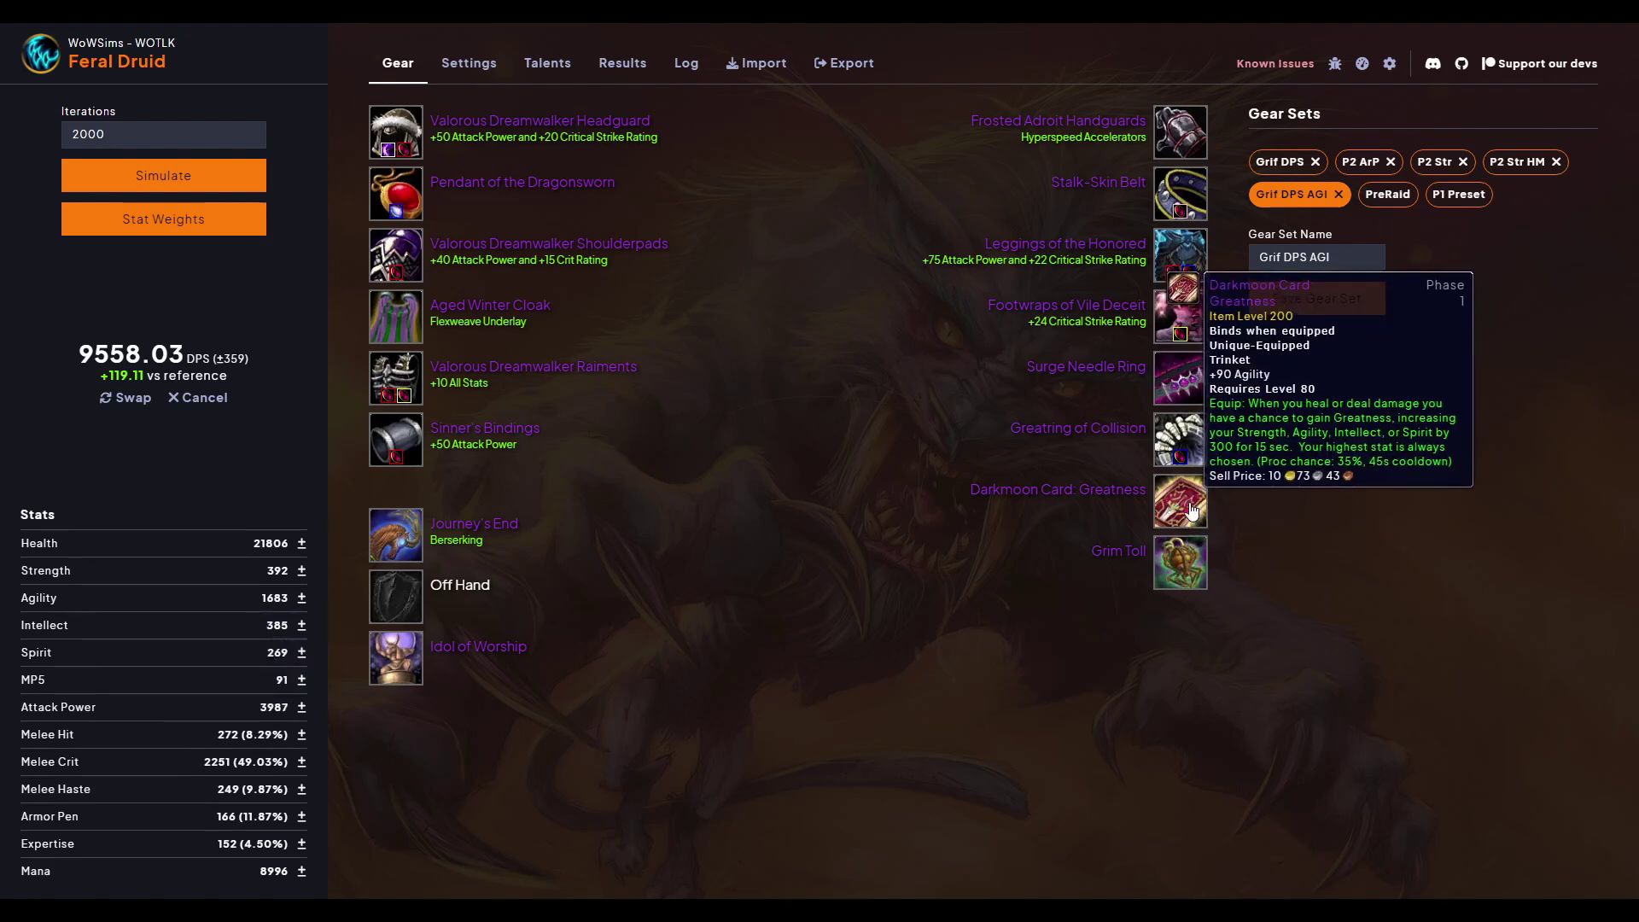
Equip Mjolnir Runestone in the Darkmoon Card slot via a trinket name search
{"action": "left_click", "coordinate": [1193, 511]}
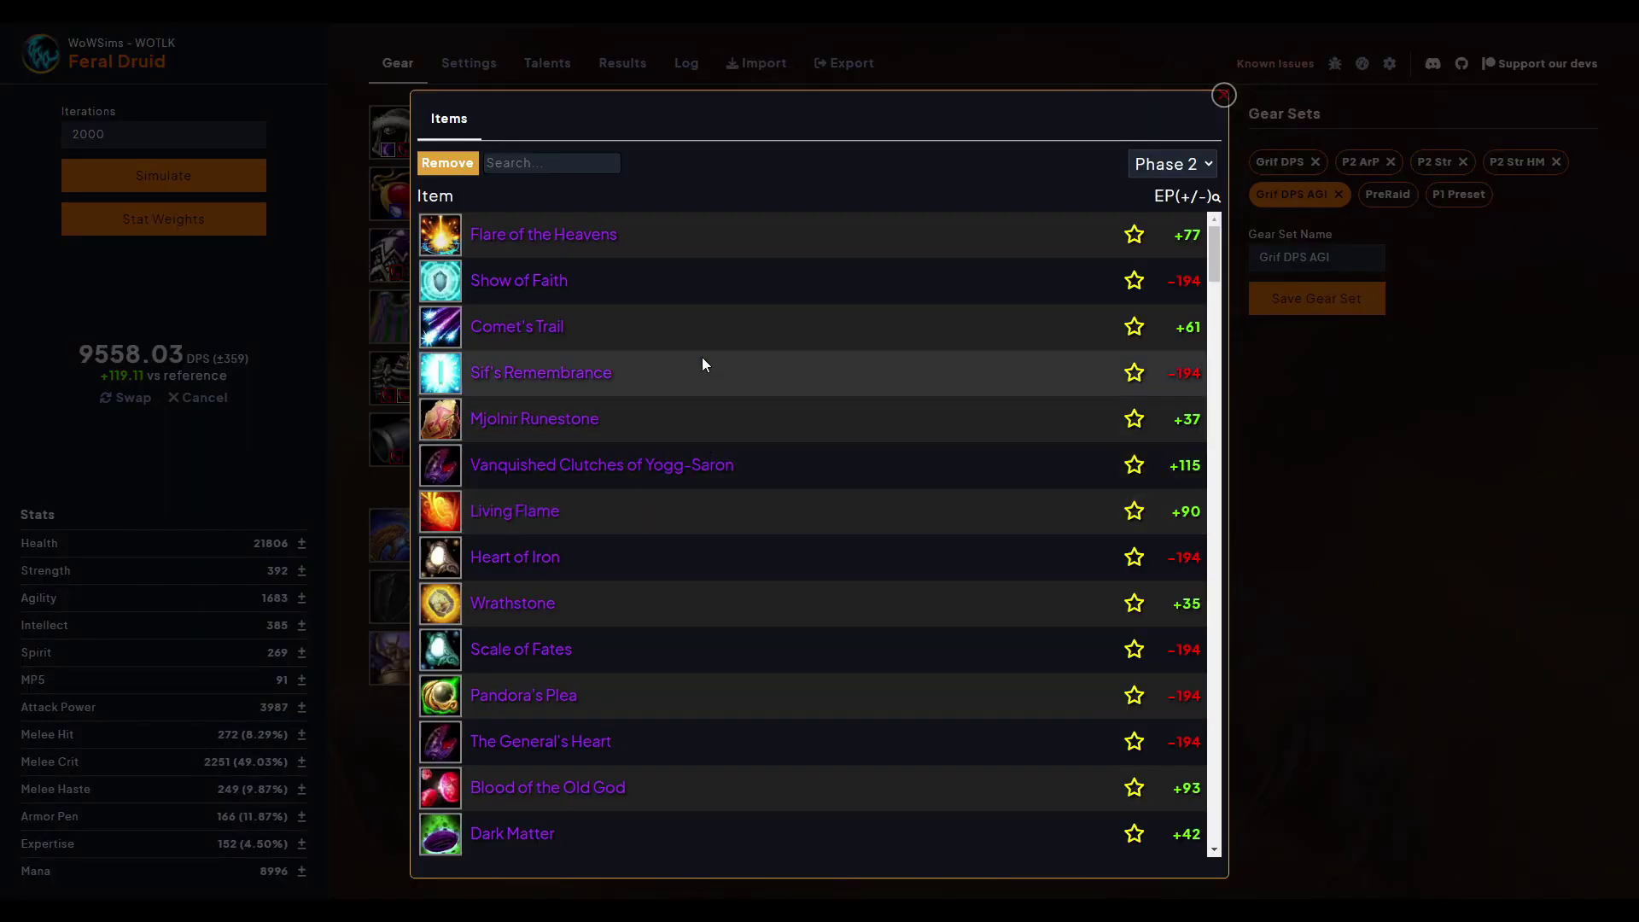
{"action": "scroll", "coordinate": [694, 363], "scroll_direction": "down", "scroll_amount": 6}
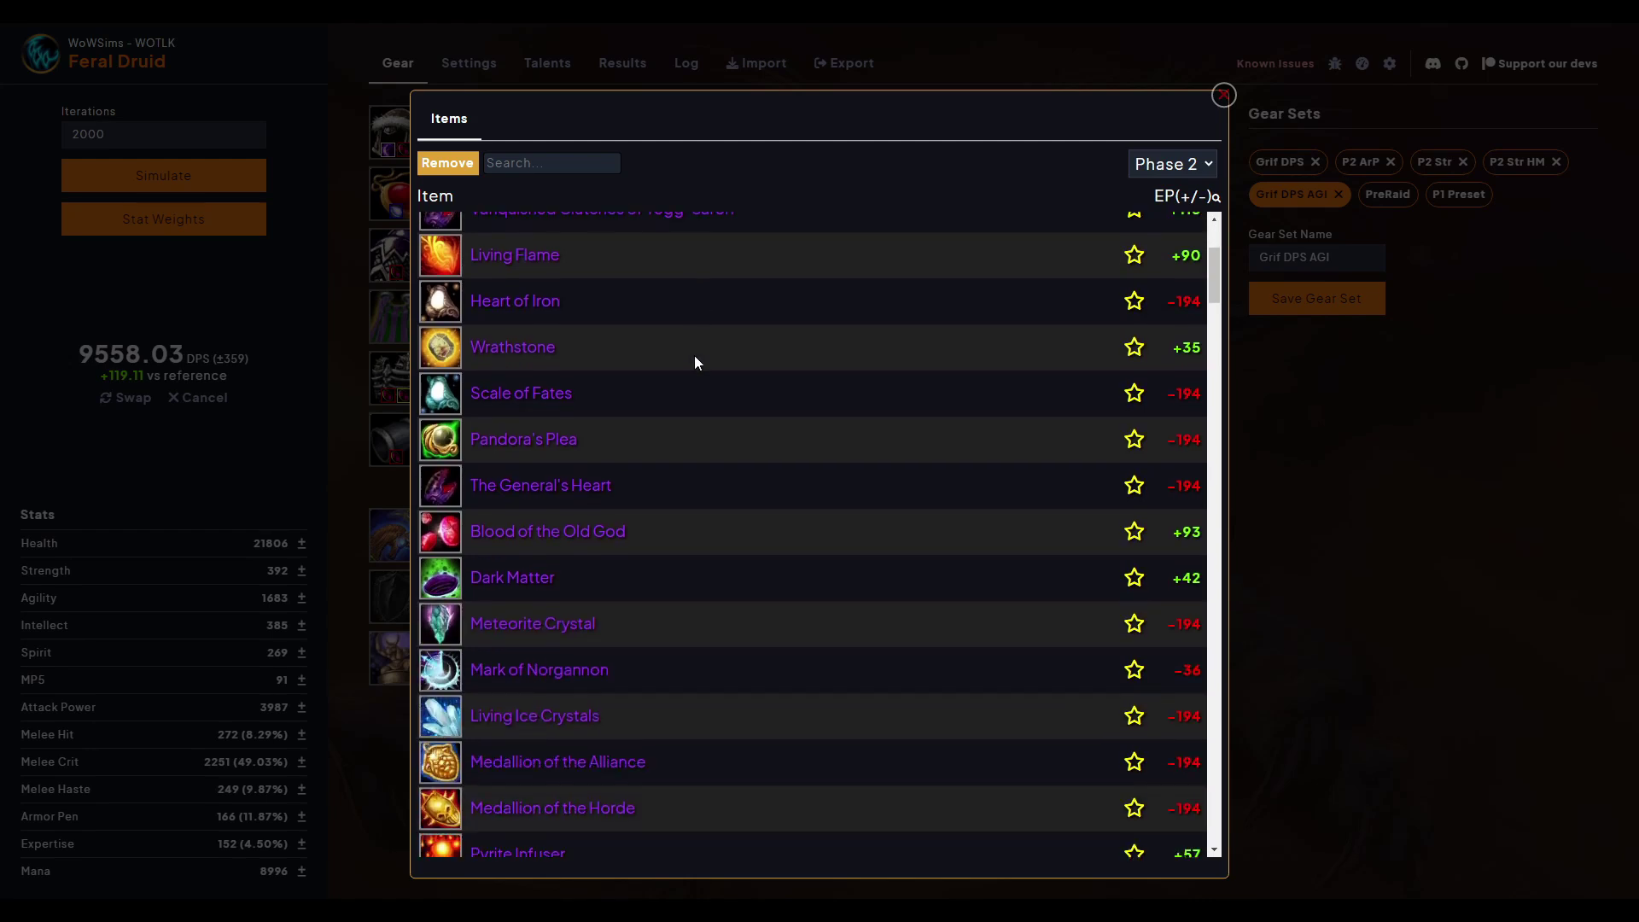
{"action": "mouse_move", "coordinate": [574, 463]}
{"action": "scroll", "coordinate": [574, 463], "scroll_direction": "up", "scroll_amount": 6}
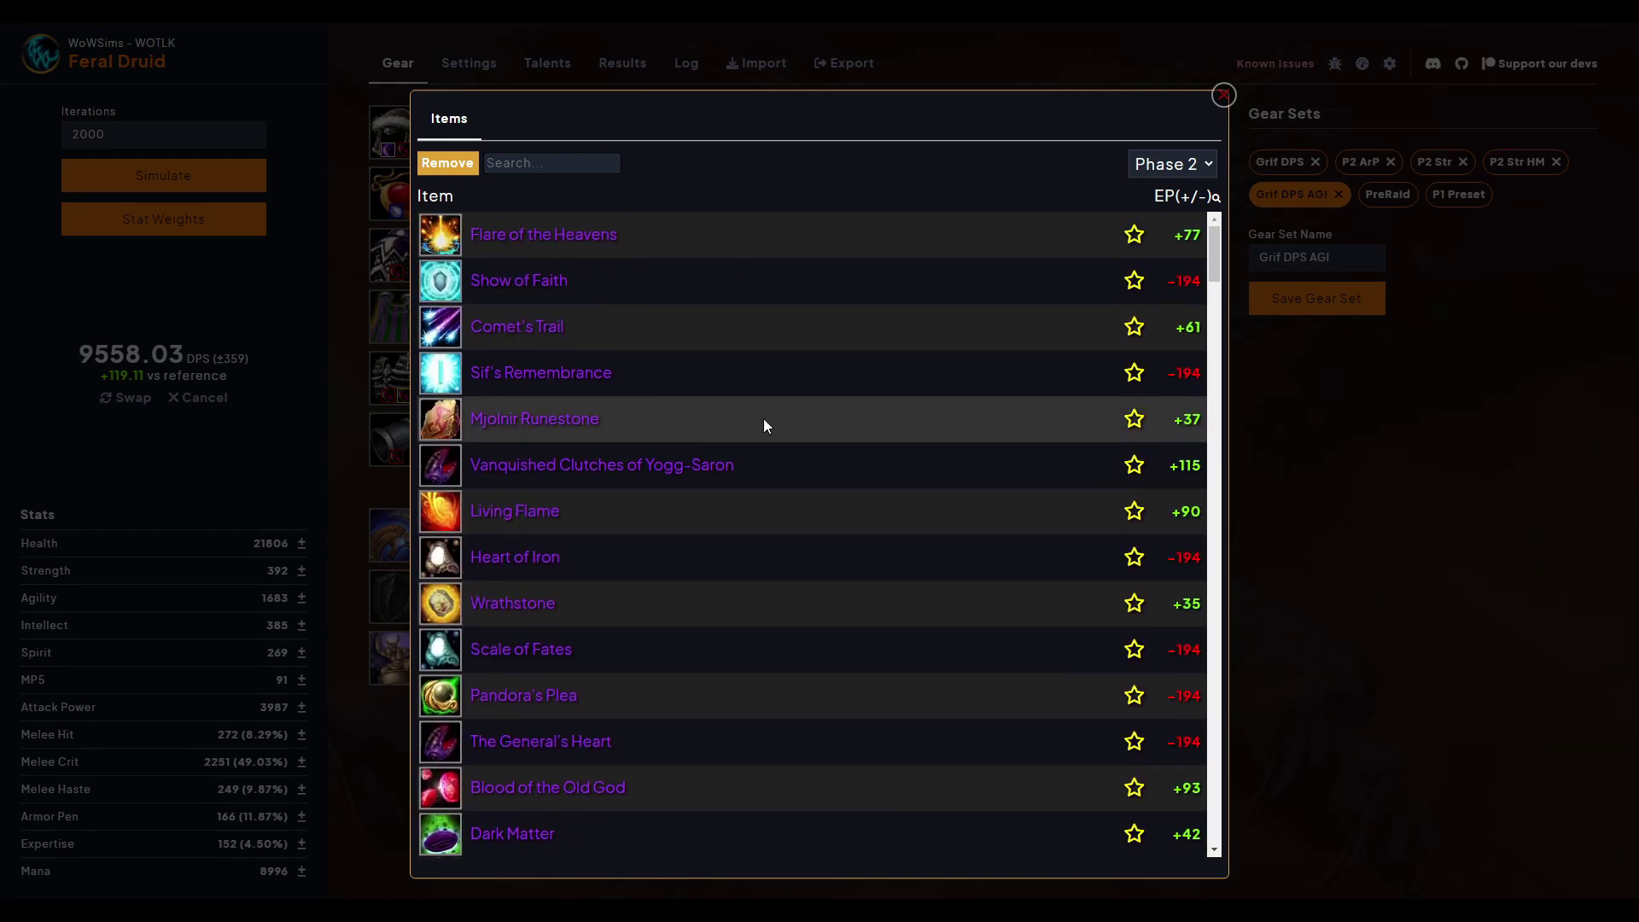
{"action": "left_click", "coordinate": [529, 158]}
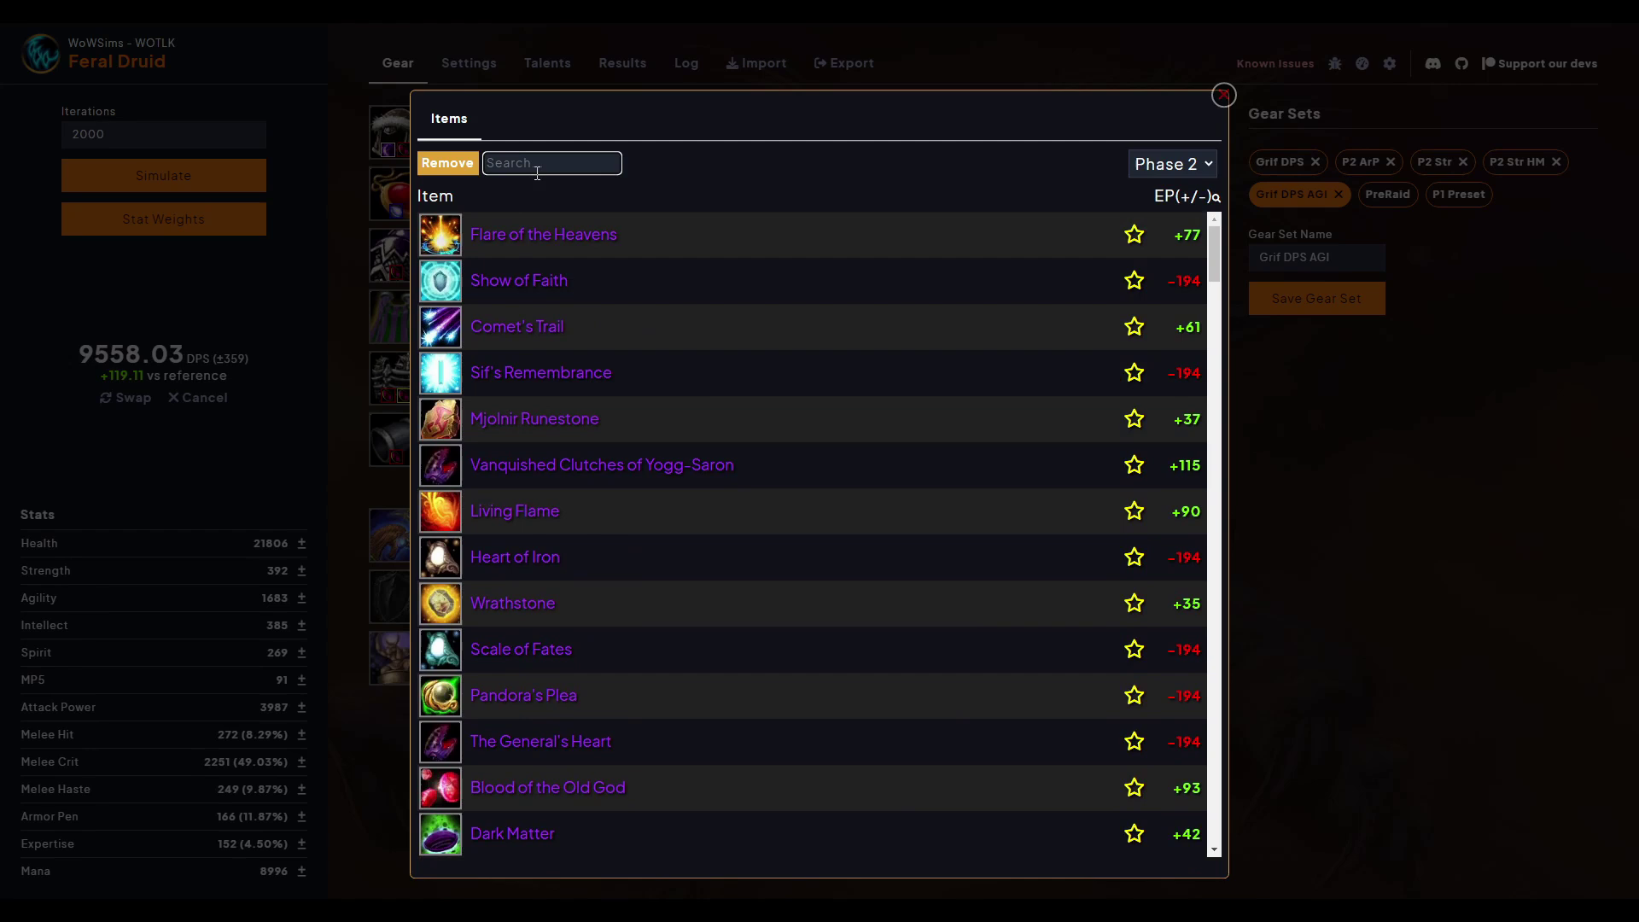
{"action": "type", "text": "MJJO"}
{"action": "key", "text": "BackSpace"}
{"action": "key", "text": "BackSpace"}
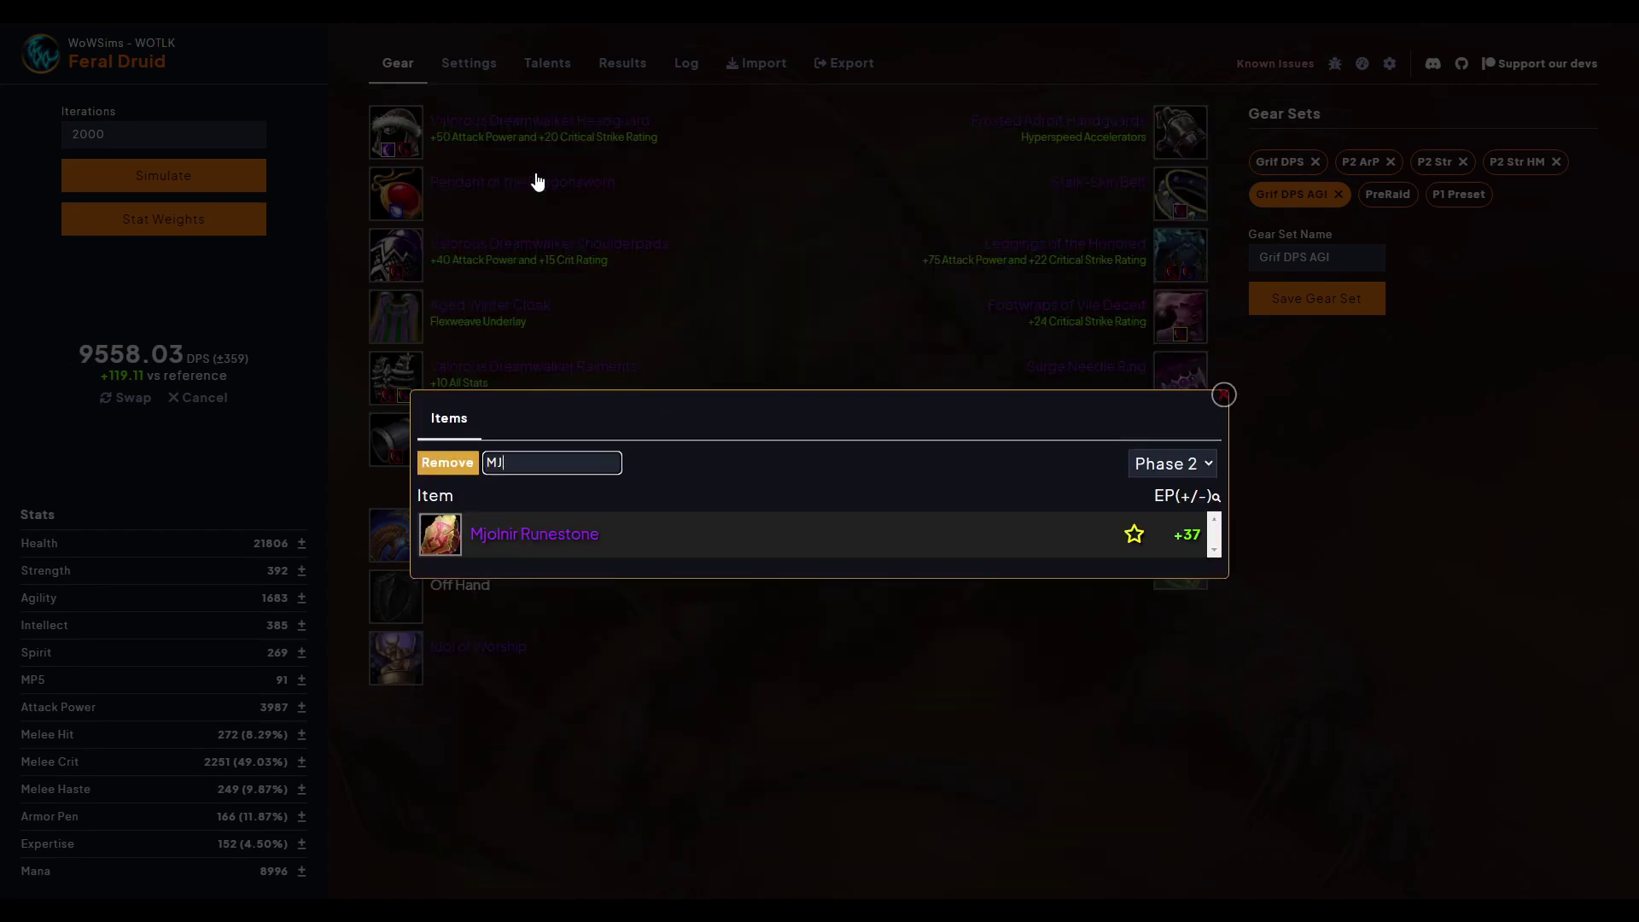
{"action": "left_click", "coordinate": [549, 537]}
{"action": "left_click", "coordinate": [1438, 652]}
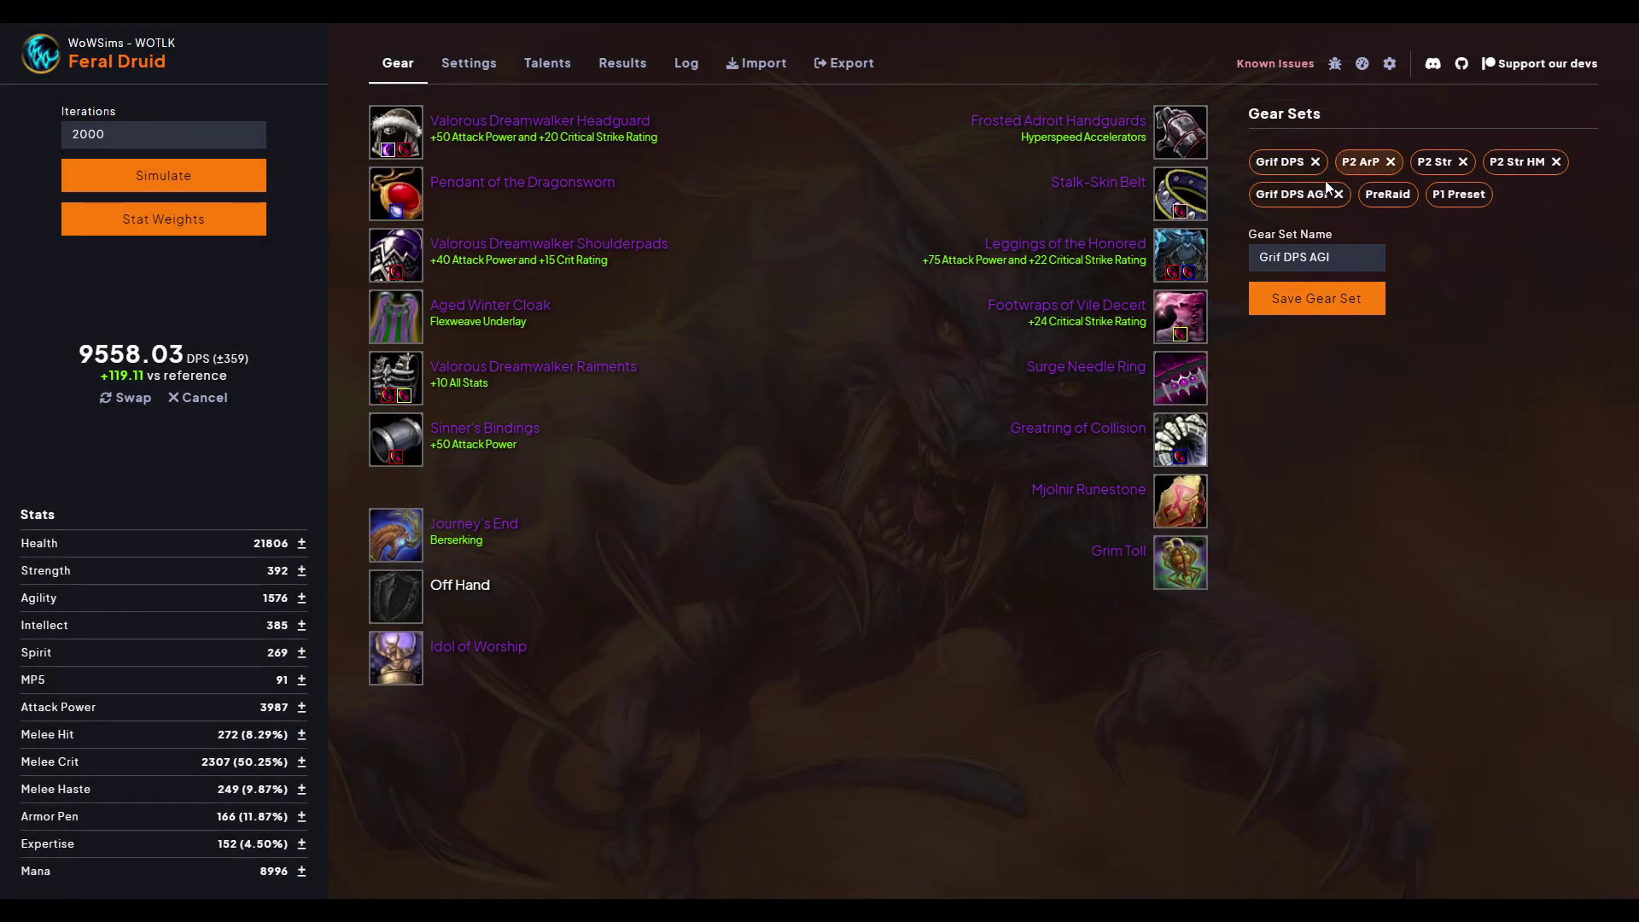
Reload Grif DPS AGI, simulate, and make its 7951.25 DPS the new reference
{"action": "left_click", "coordinate": [1294, 194]}
{"action": "left_click", "coordinate": [163, 175]}
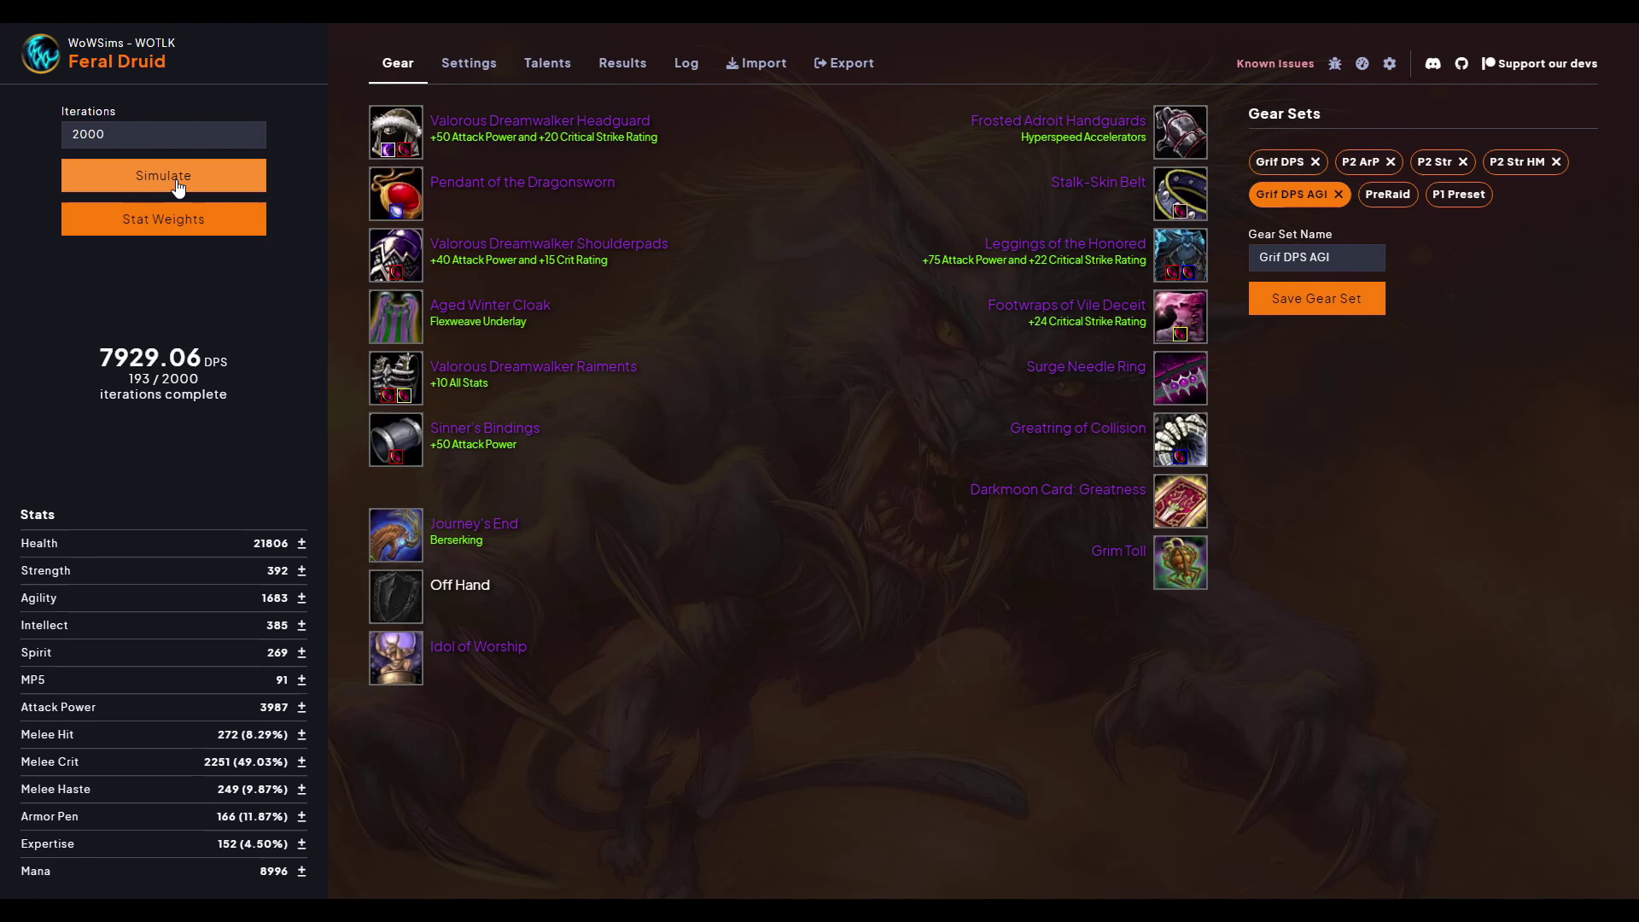
{"action": "mouse_move", "coordinate": [482, 444]}
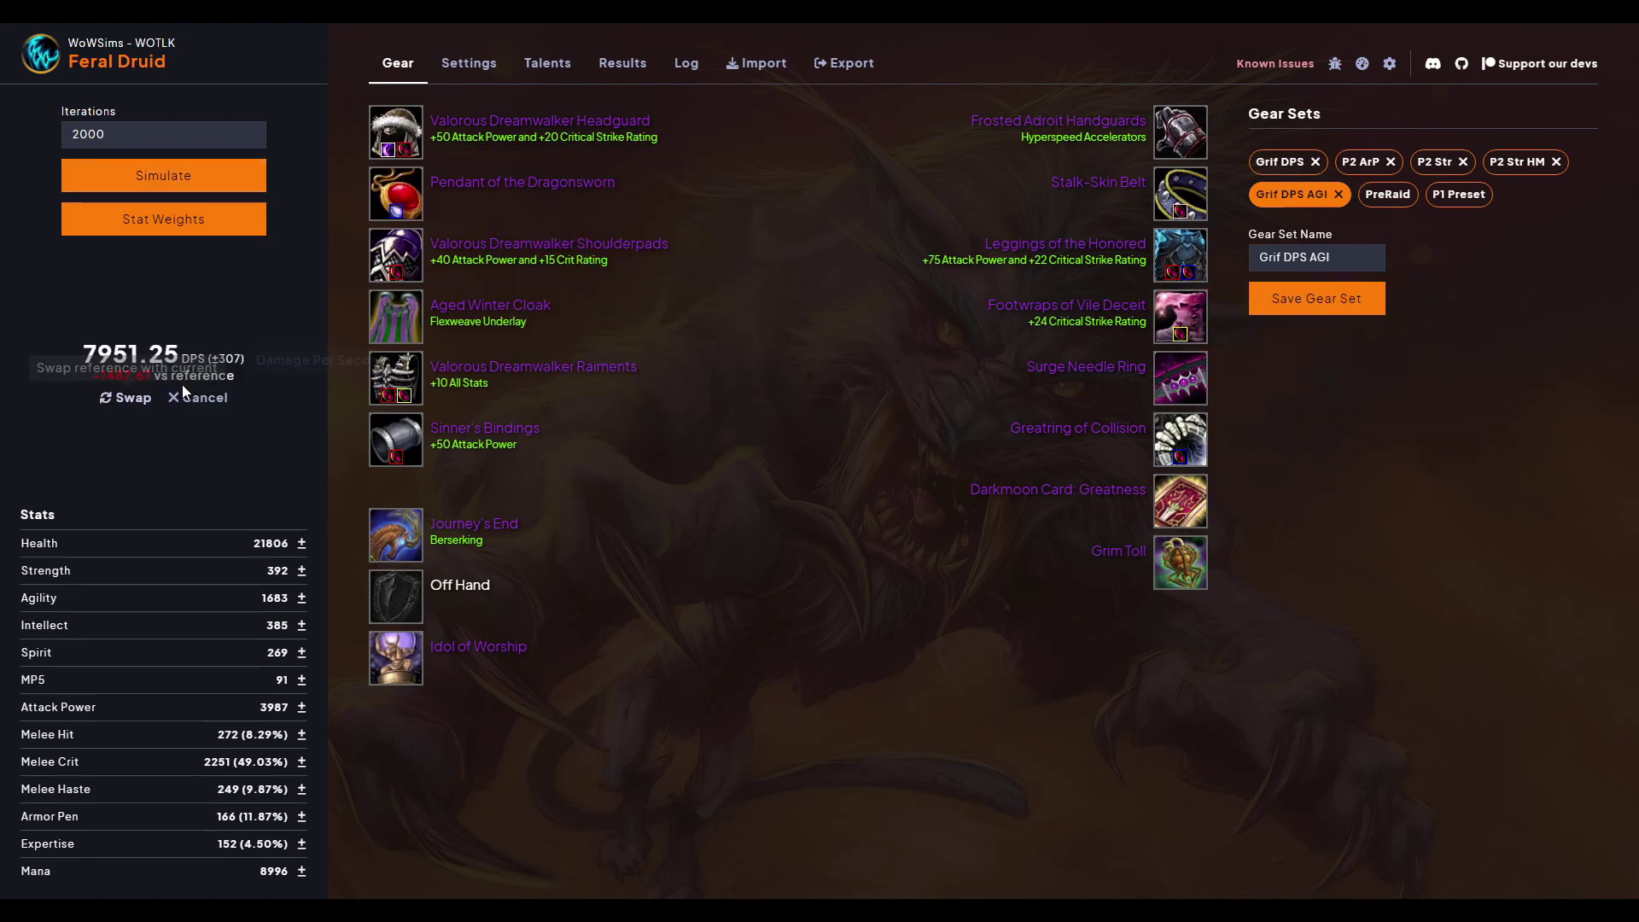
{"action": "left_click", "coordinate": [198, 398]}
{"action": "left_click", "coordinate": [163, 395]}
{"action": "mouse_move", "coordinate": [512, 442]}
Swap Darkmoon Card: Greatness for Mjolnir Runestone again, searching 'MJ'
{"action": "left_click", "coordinate": [1181, 512]}
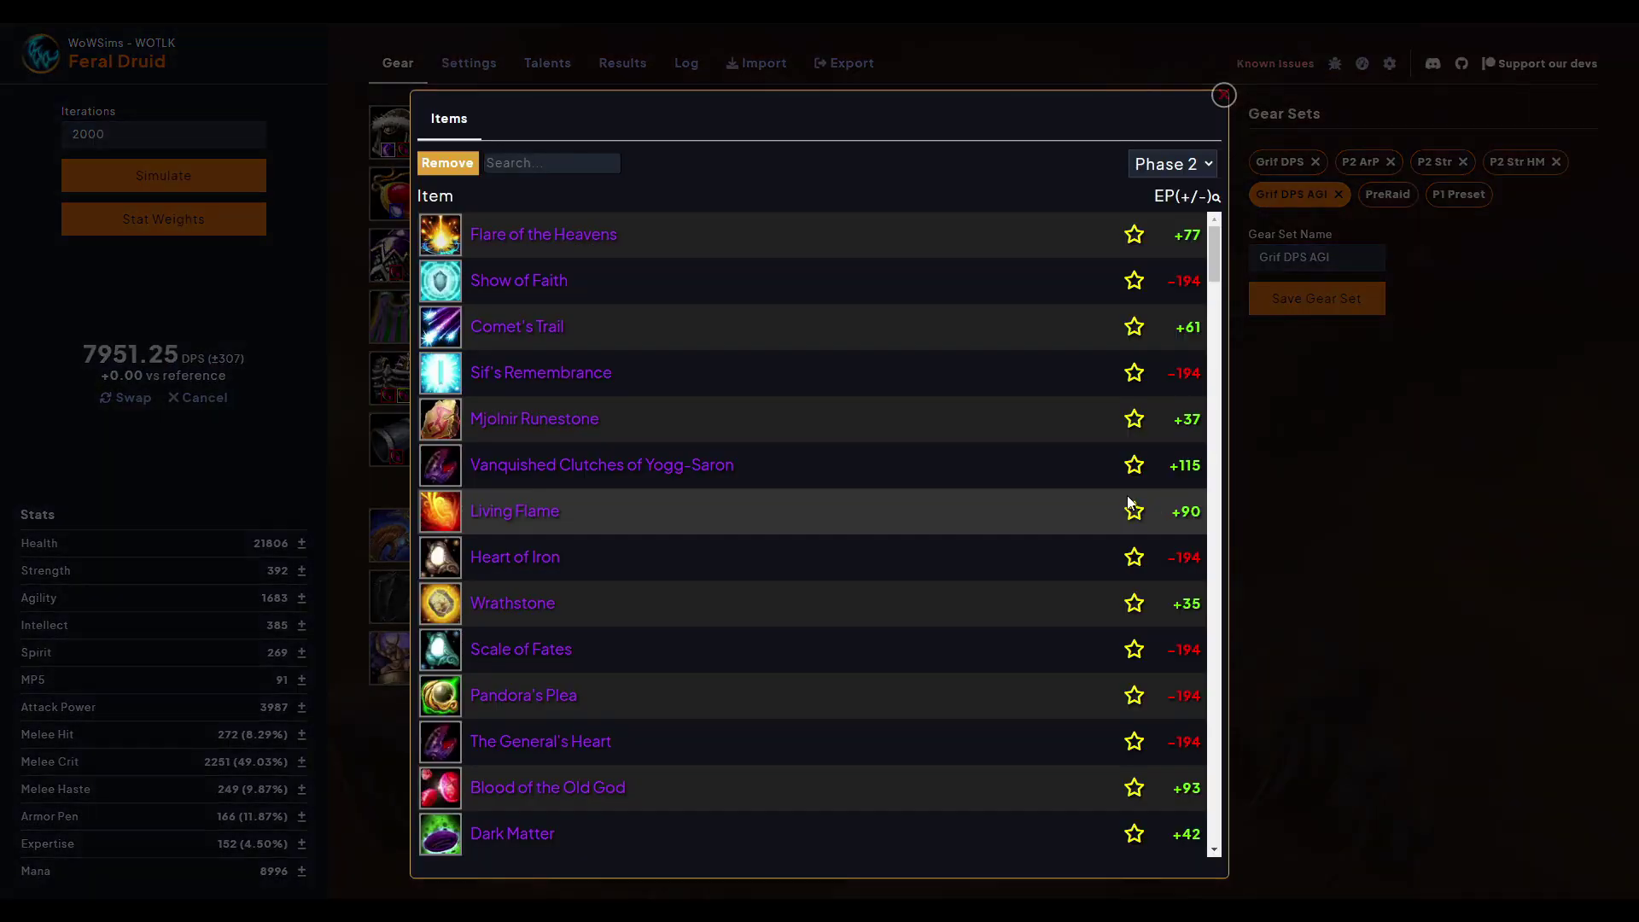
{"action": "left_click", "coordinate": [562, 161]}
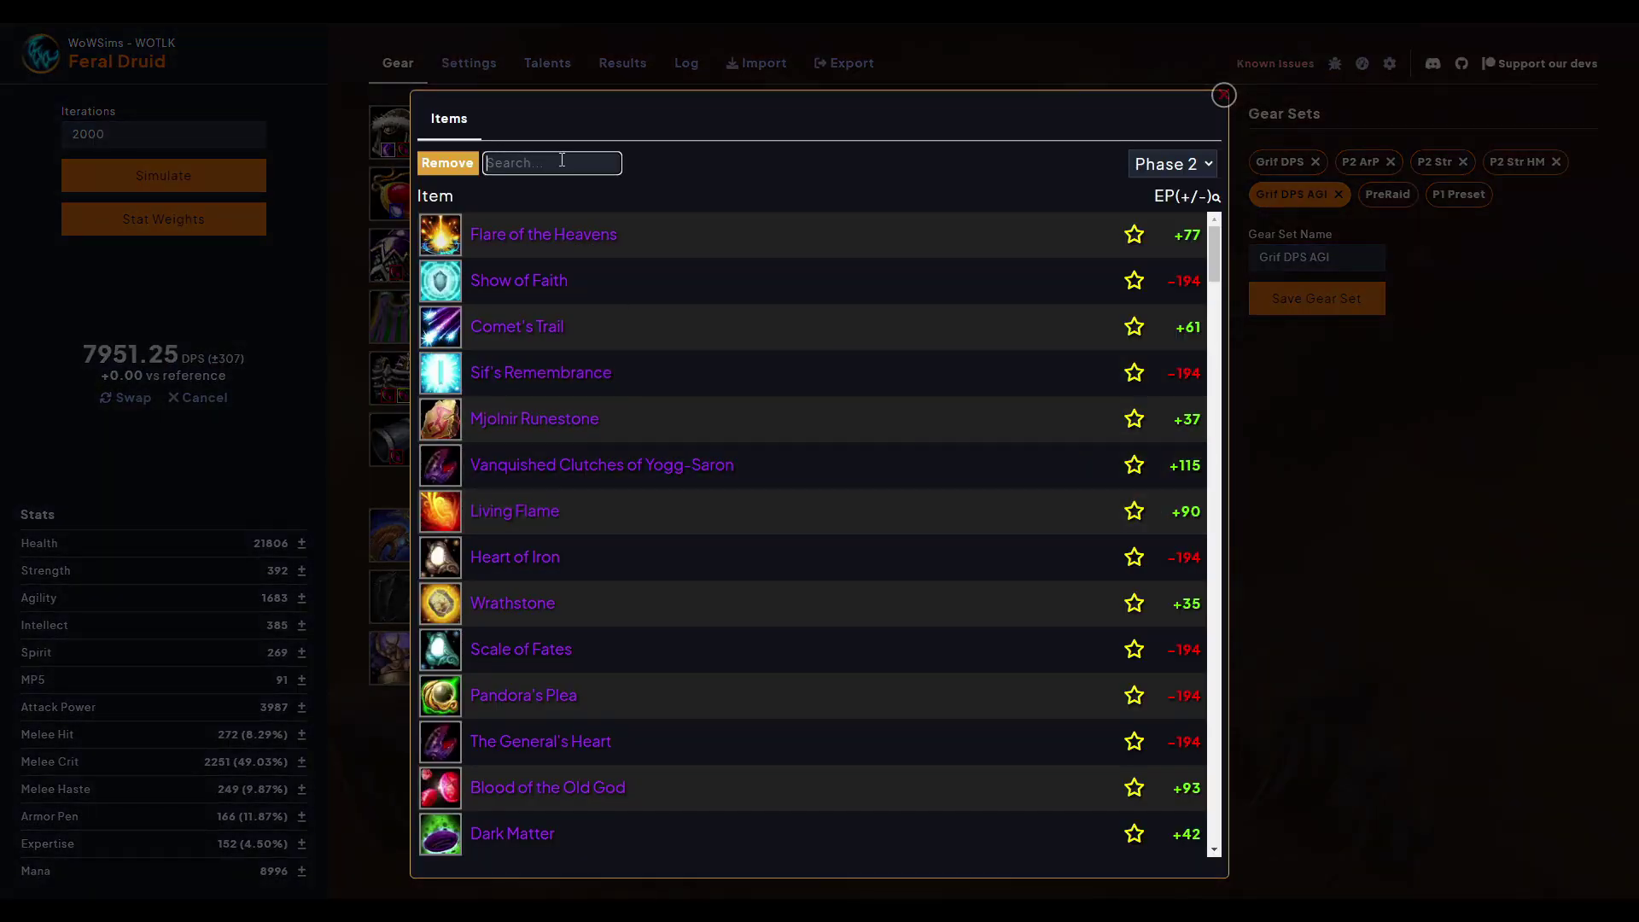
{"action": "type", "text": "MJ"}
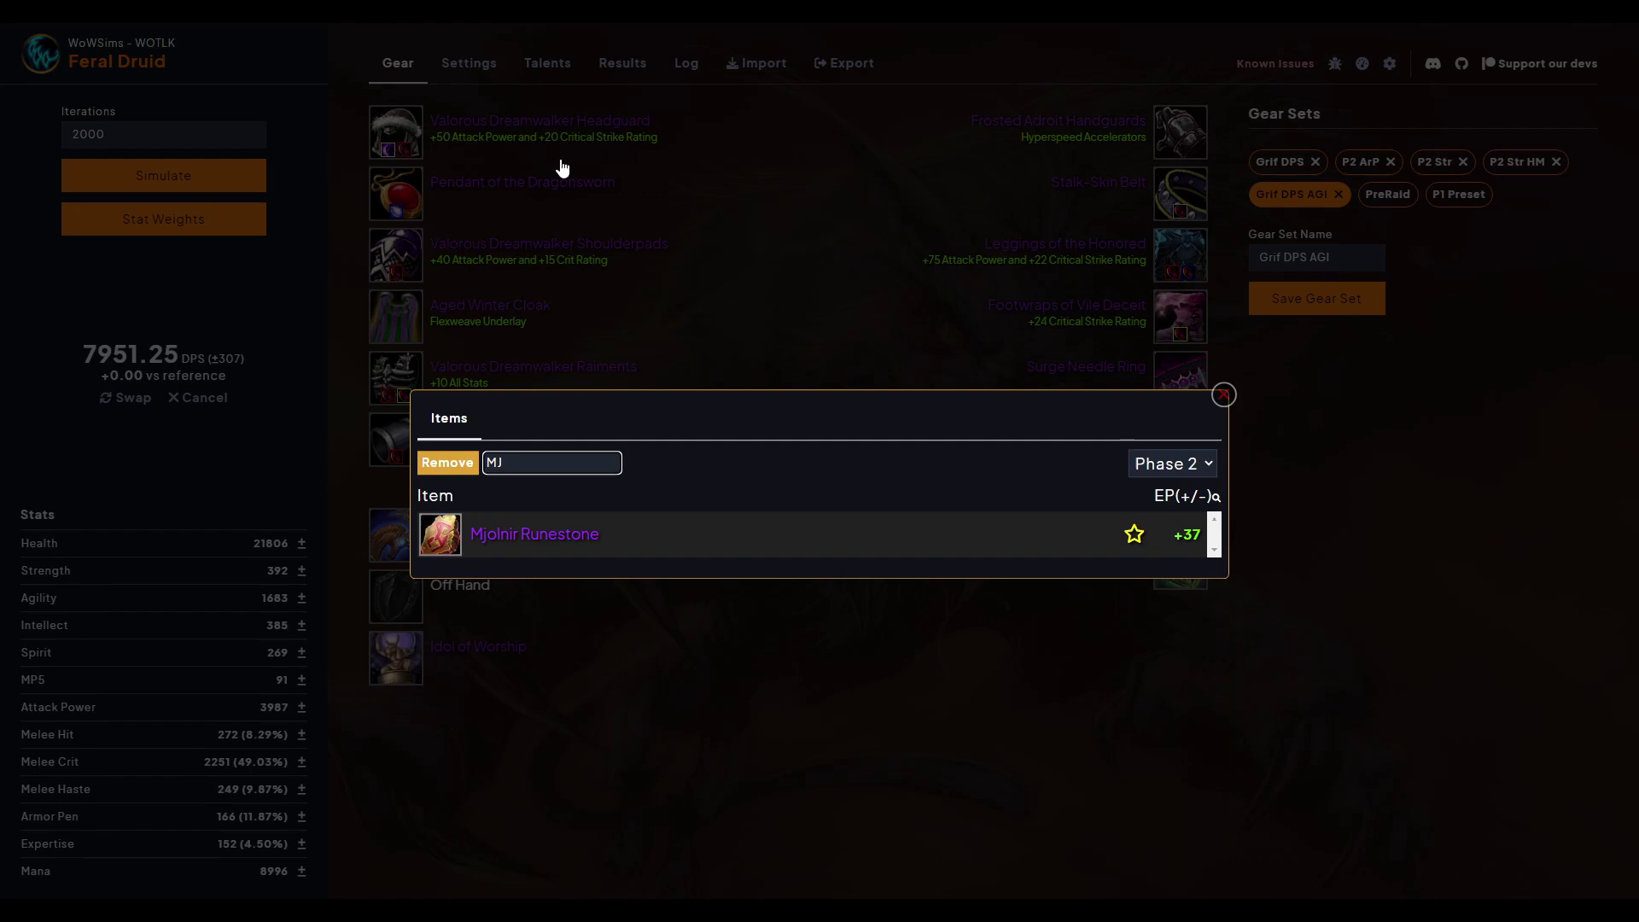
{"action": "left_click", "coordinate": [521, 514]}
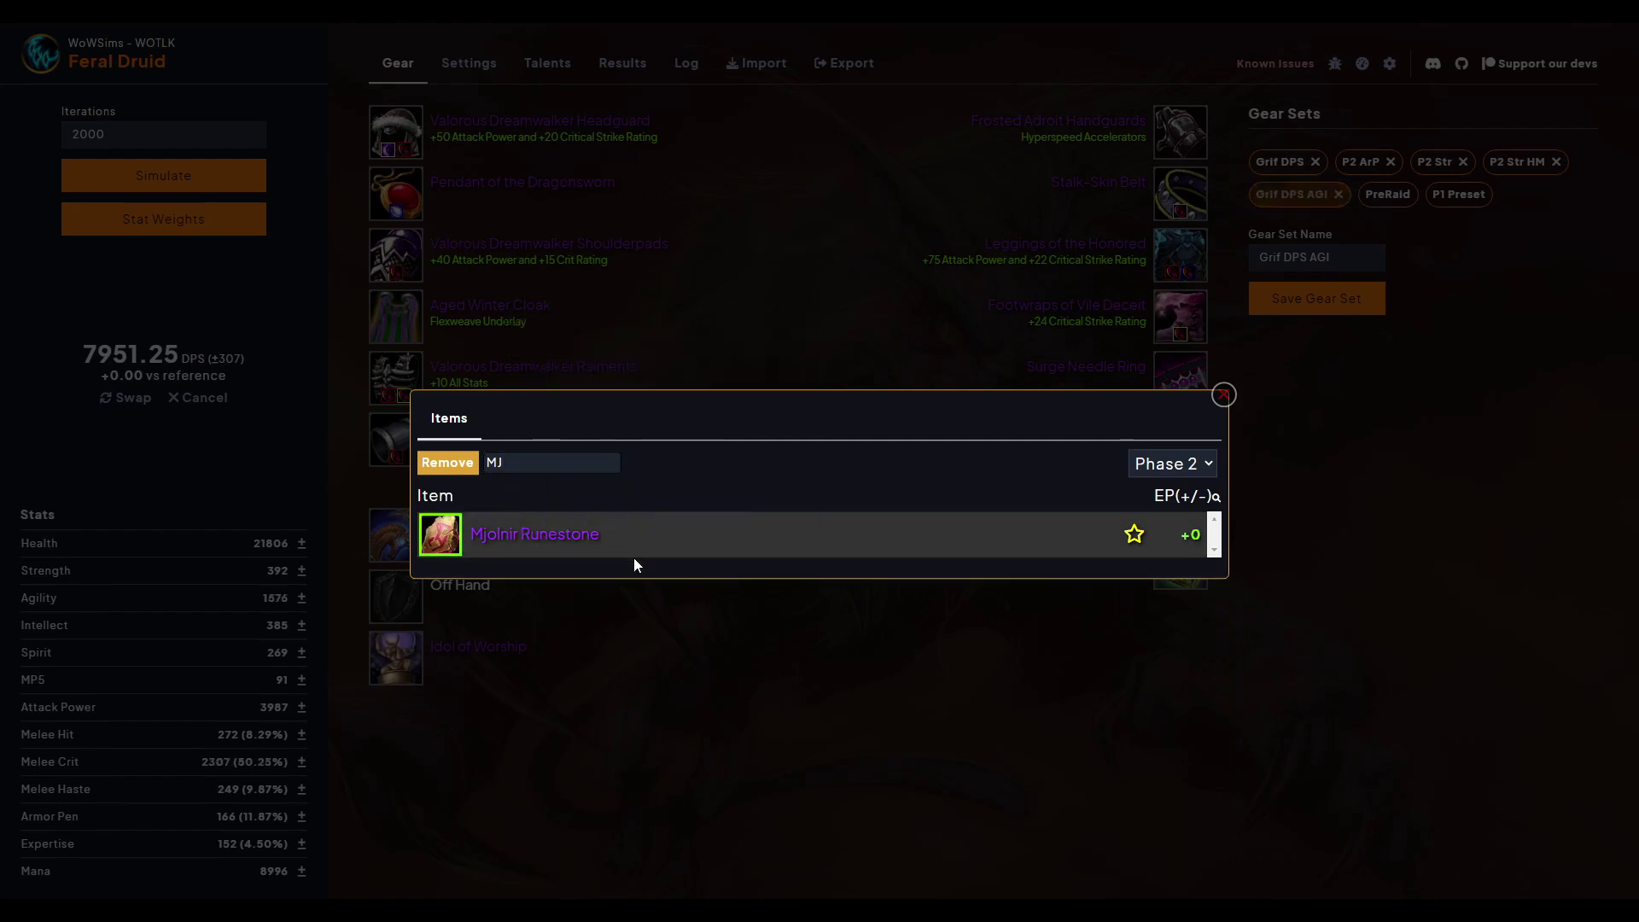
Simulate the Mjolnir Runestone setup (8094.34 DPS, +143.09), then re-equip Darkmoon Card: Greatness from a 'GRE' search
{"action": "left_click", "coordinate": [1518, 644]}
{"action": "left_click", "coordinate": [150, 181]}
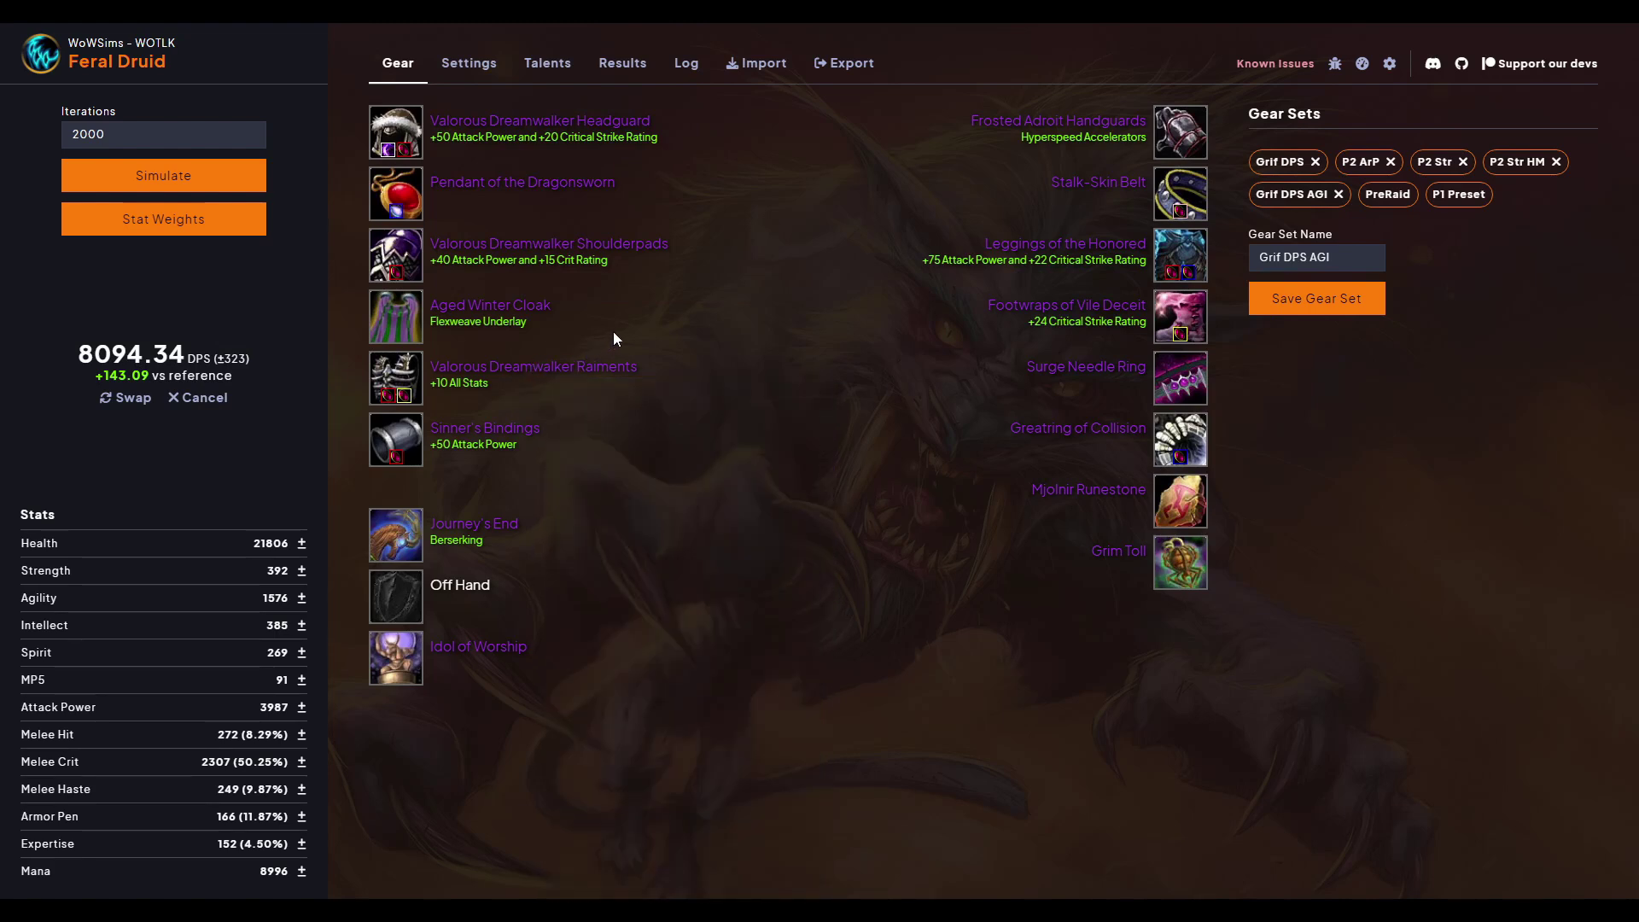
{"action": "left_click", "coordinate": [1180, 502]}
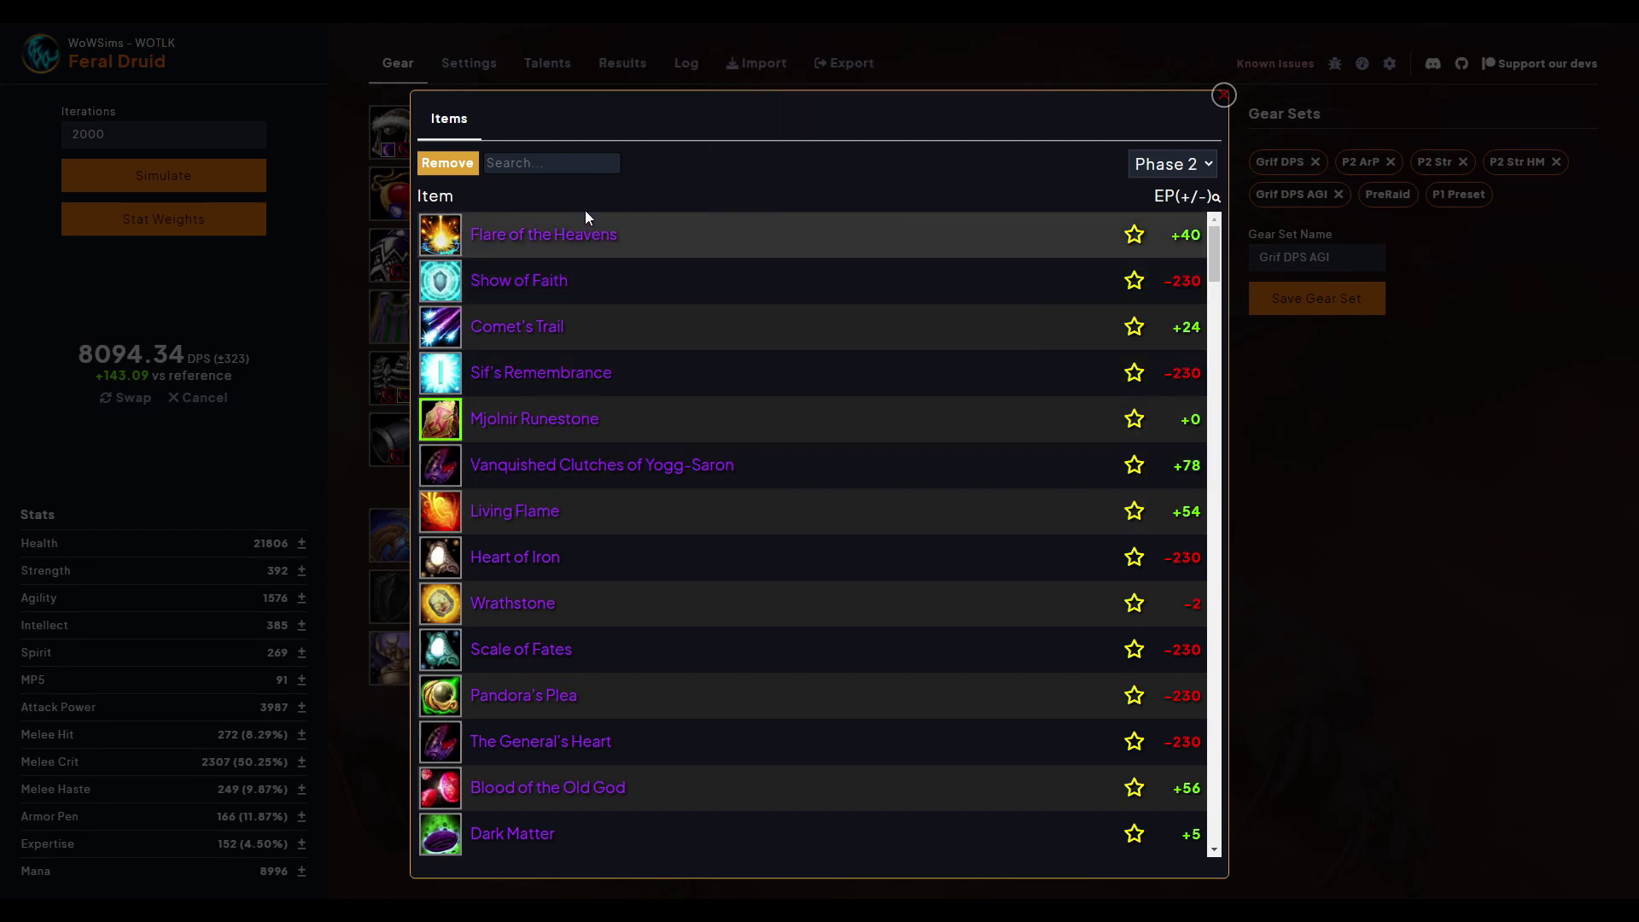
{"action": "left_click", "coordinate": [556, 163]}
{"action": "type", "text": "GRE"}
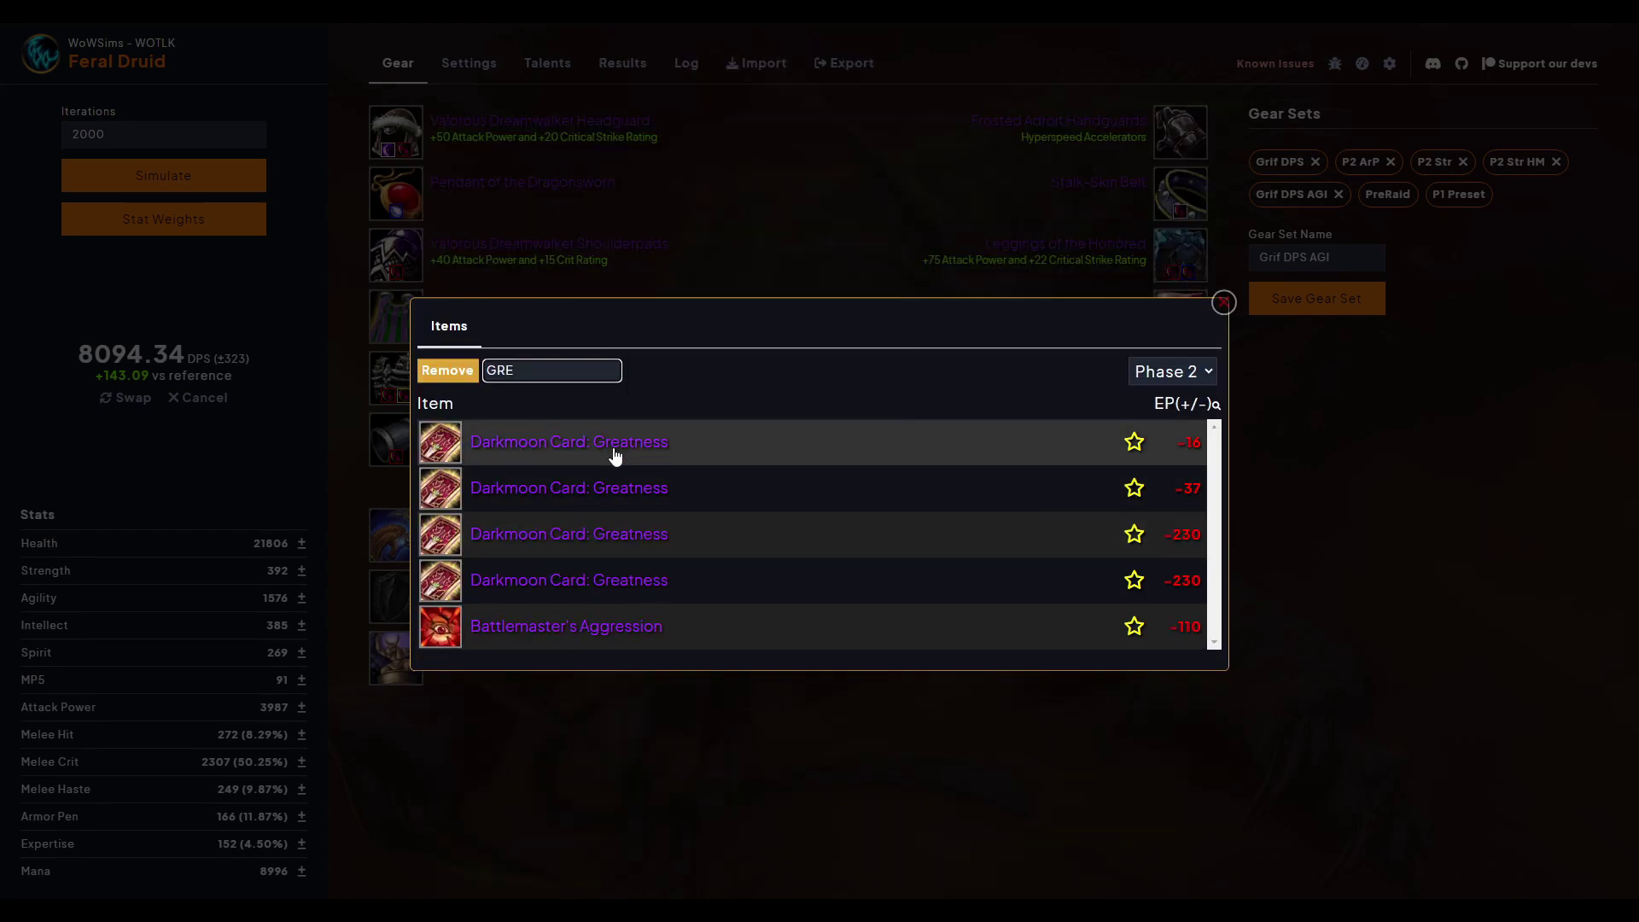
{"action": "left_click", "coordinate": [613, 495]}
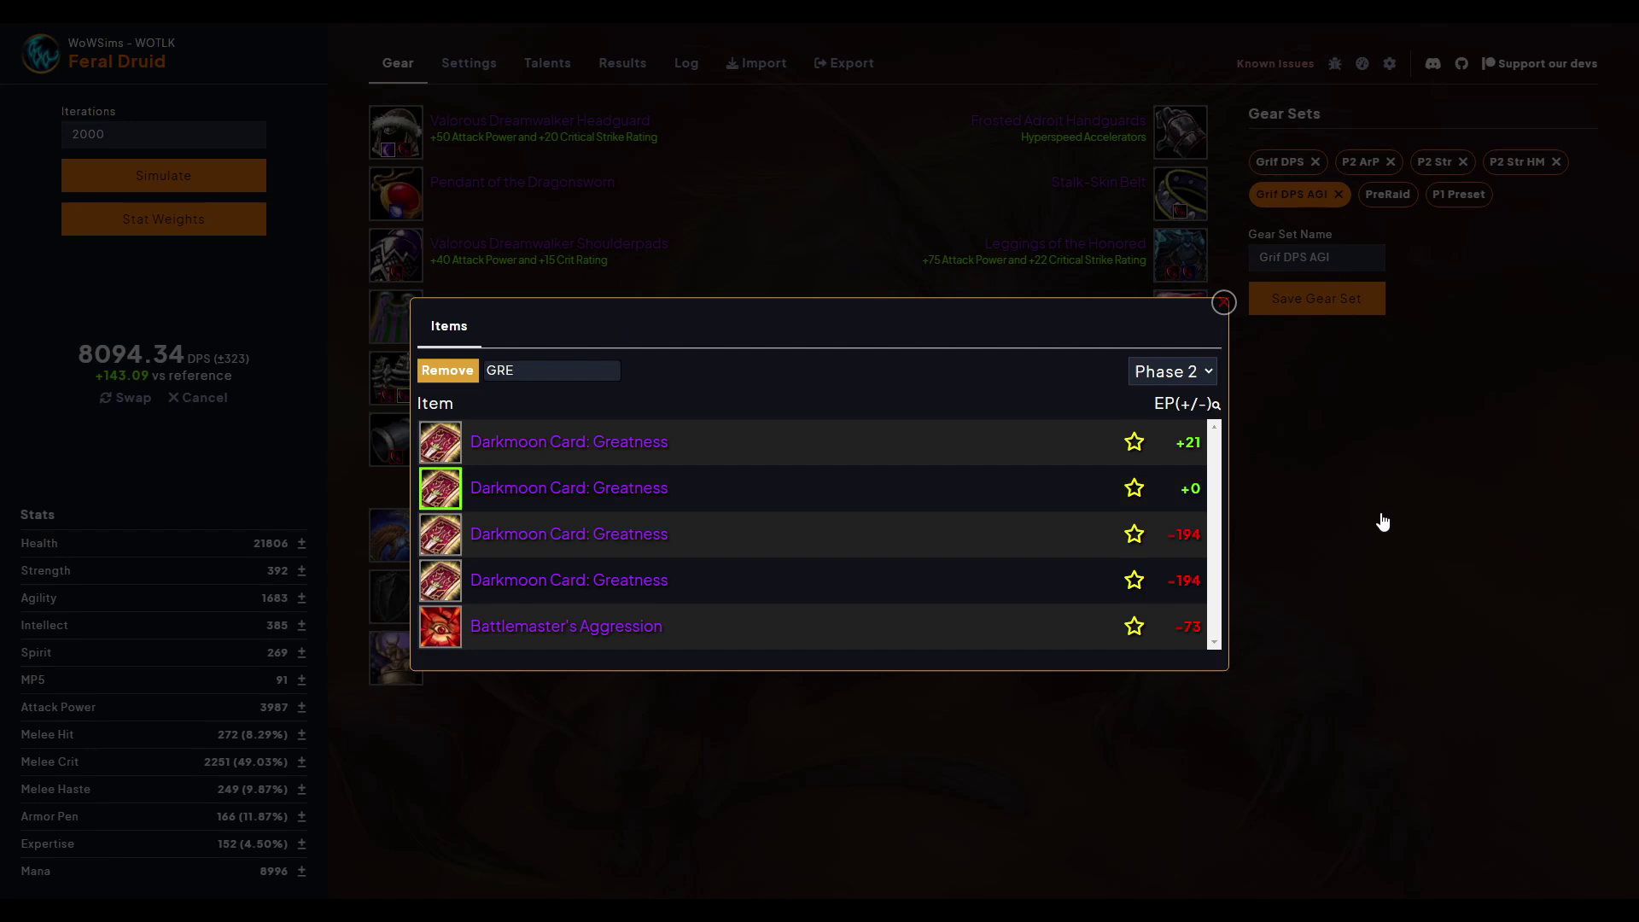
{"action": "left_click", "coordinate": [1452, 521]}
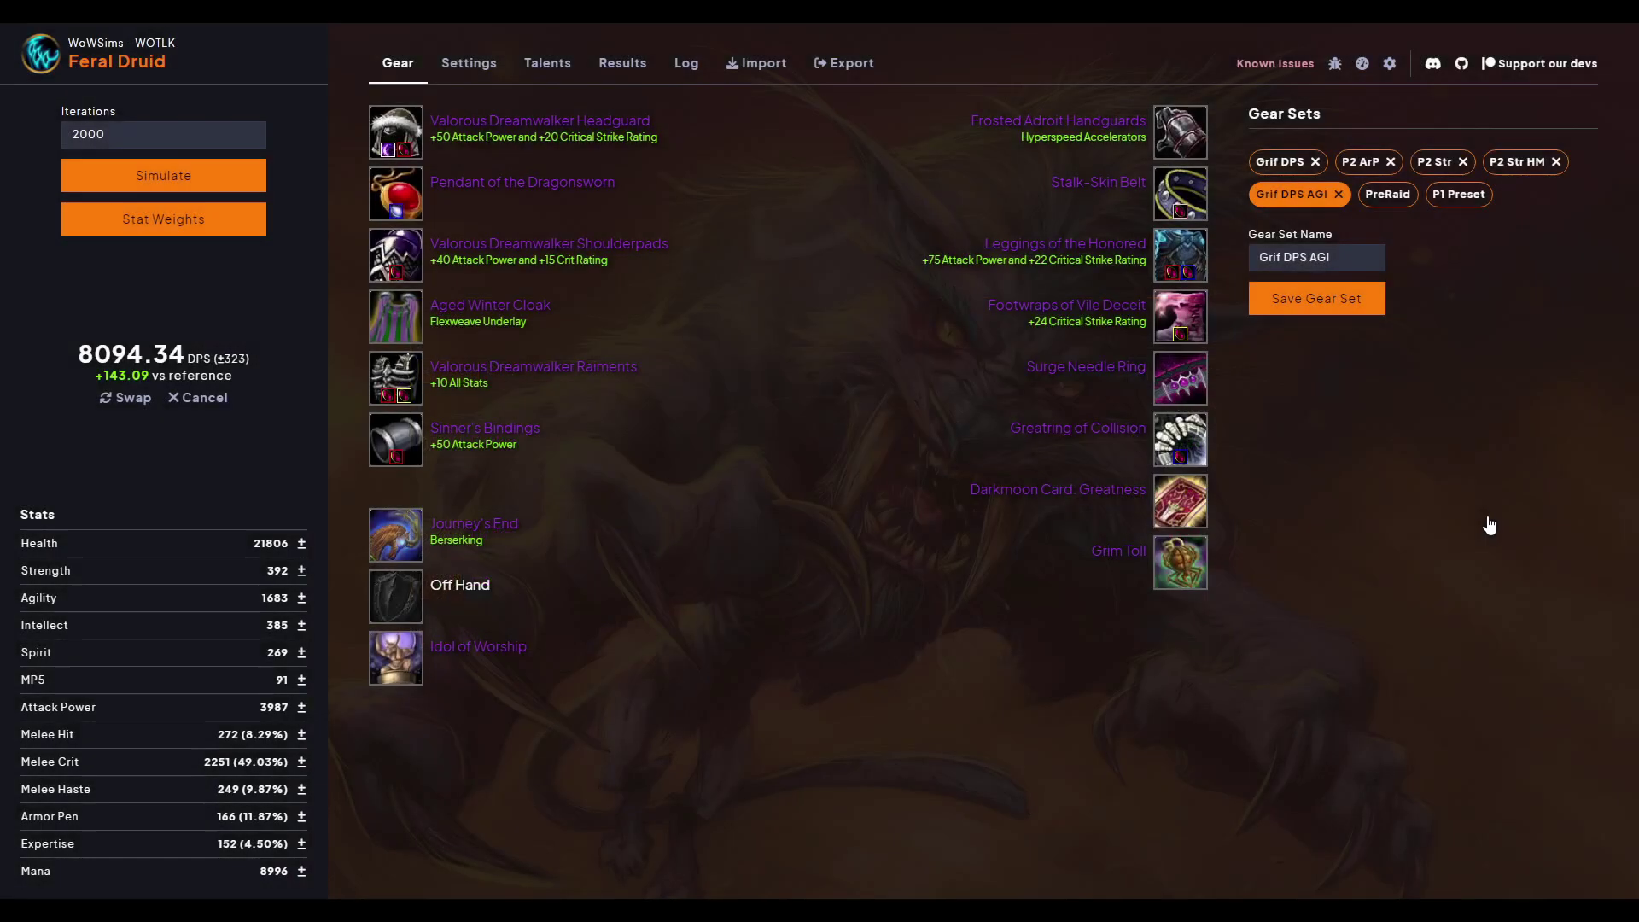
Replace Grim Toll with Mjolnir Runestone using a 'MJO' search
{"action": "left_click", "coordinate": [1187, 583]}
{"action": "left_click", "coordinate": [574, 169]}
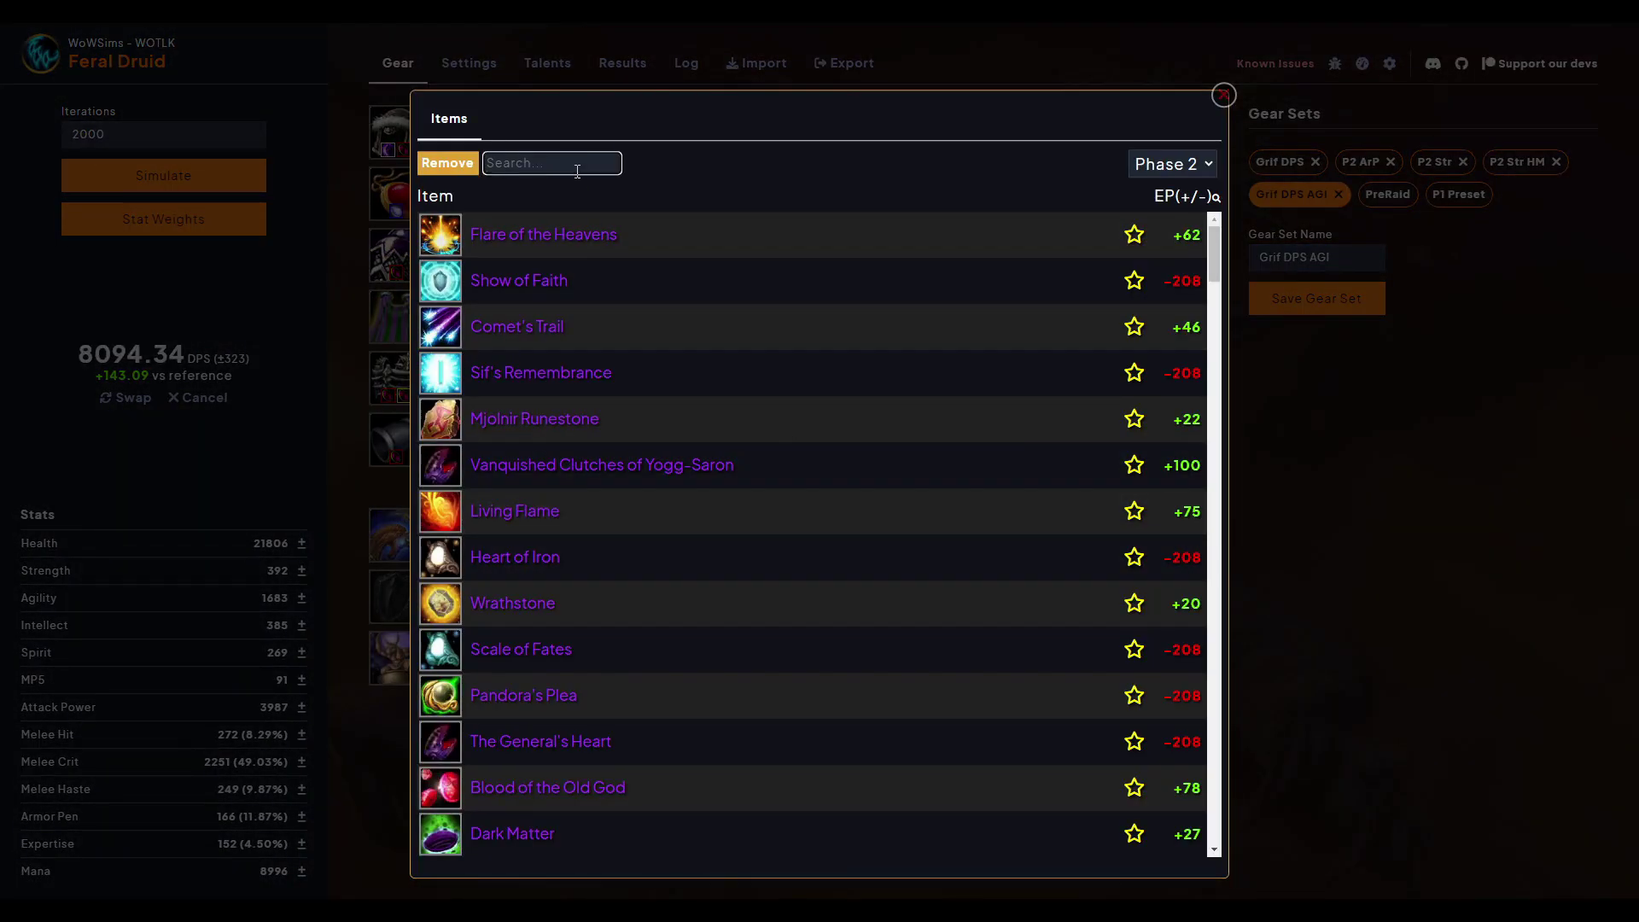
{"action": "type", "text": "MJO"}
{"action": "left_click", "coordinate": [478, 534]}
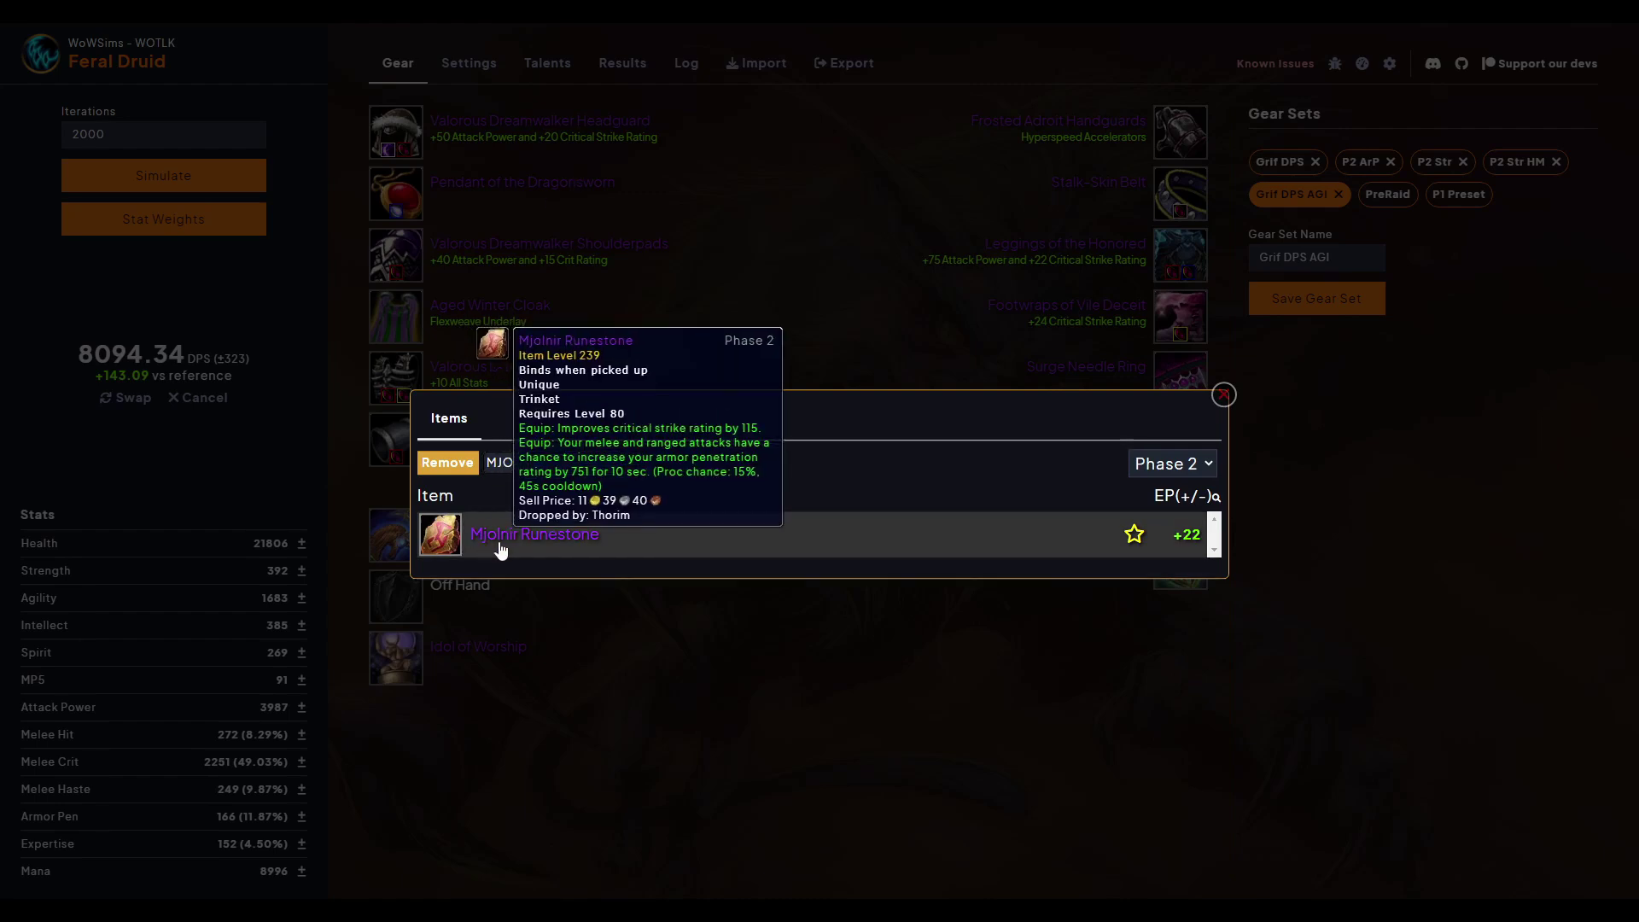
{"action": "left_click", "coordinate": [1366, 531]}
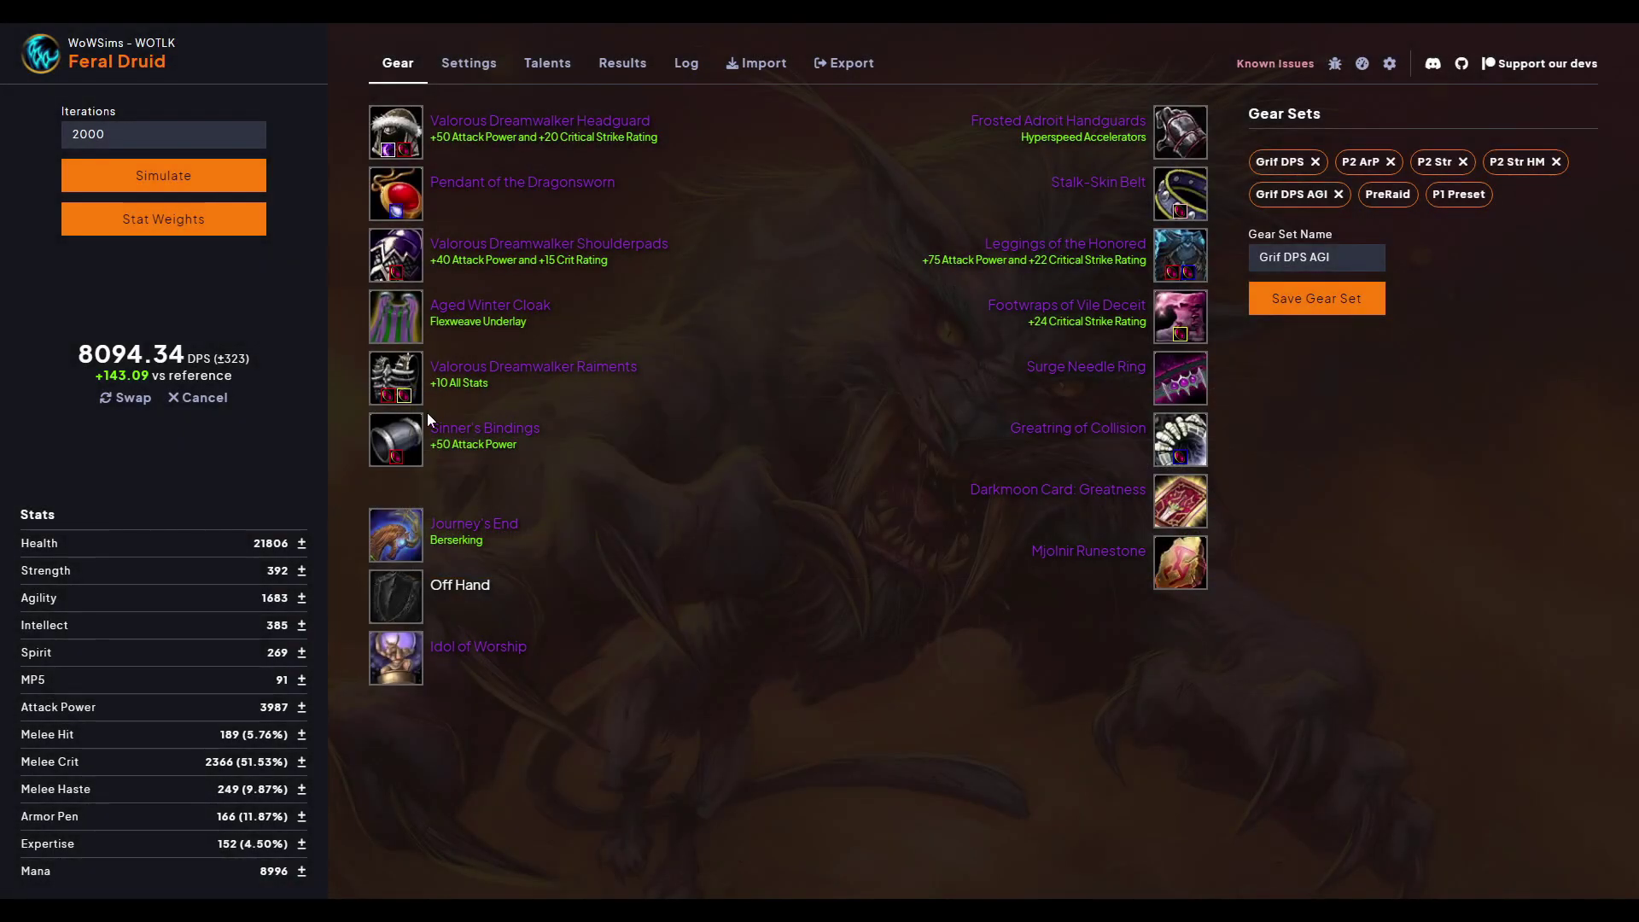
Simulate Greatness plus Mjolnir (7995.77 DPS, +44.52), then put Grim Toll back via a 'GRI' search
{"action": "left_click", "coordinate": [171, 181]}
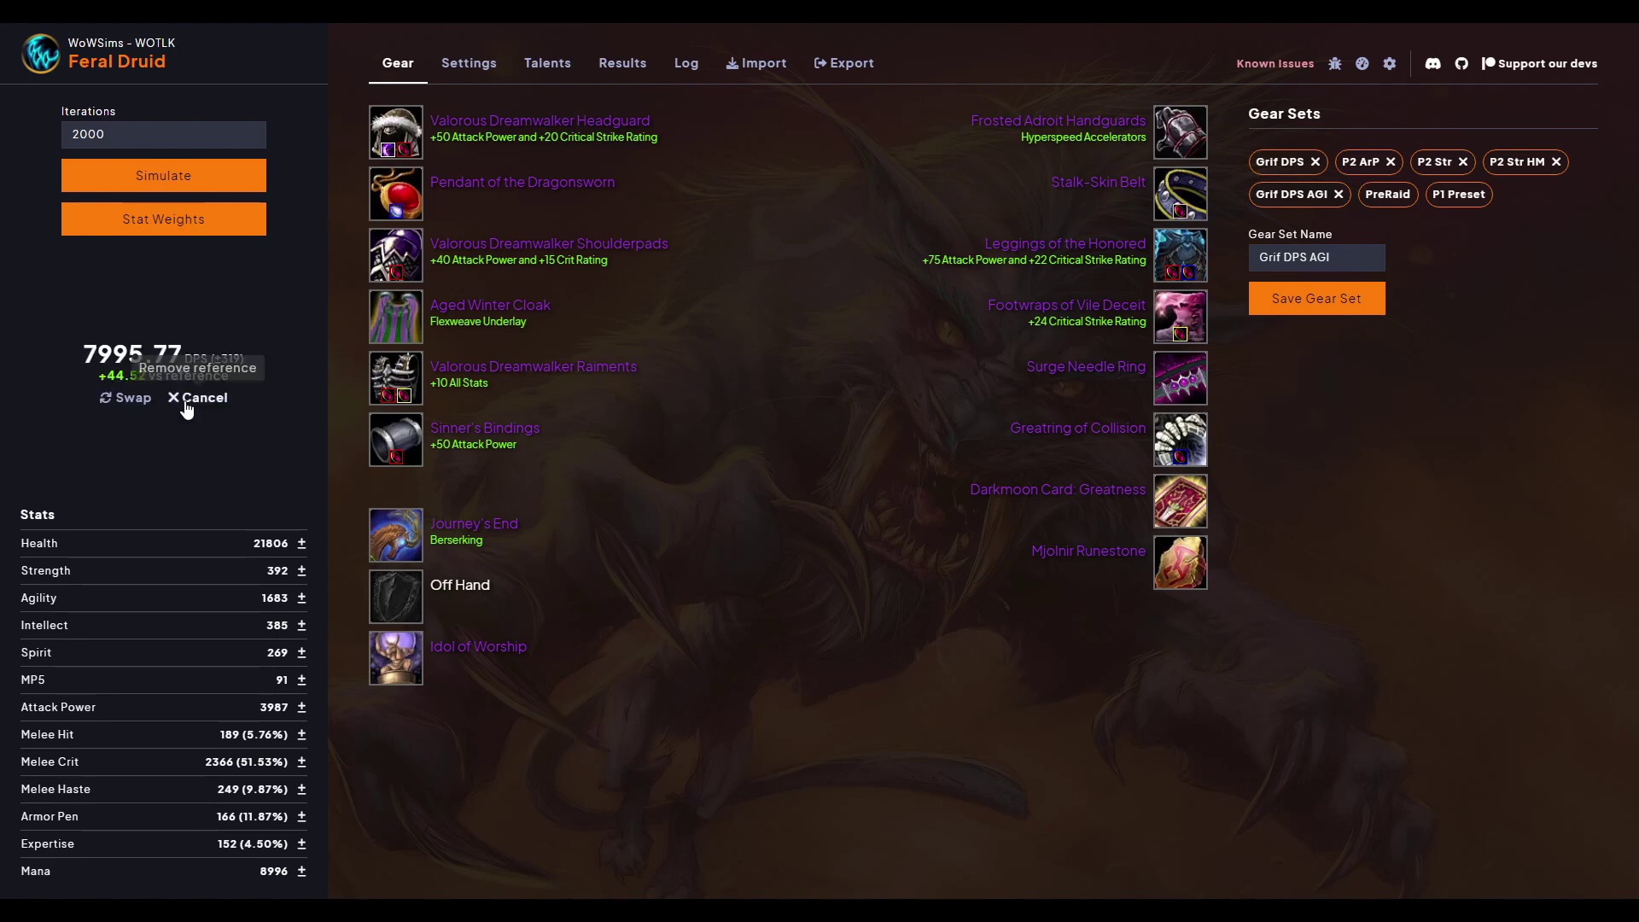
{"action": "mouse_move", "coordinate": [124, 373]}
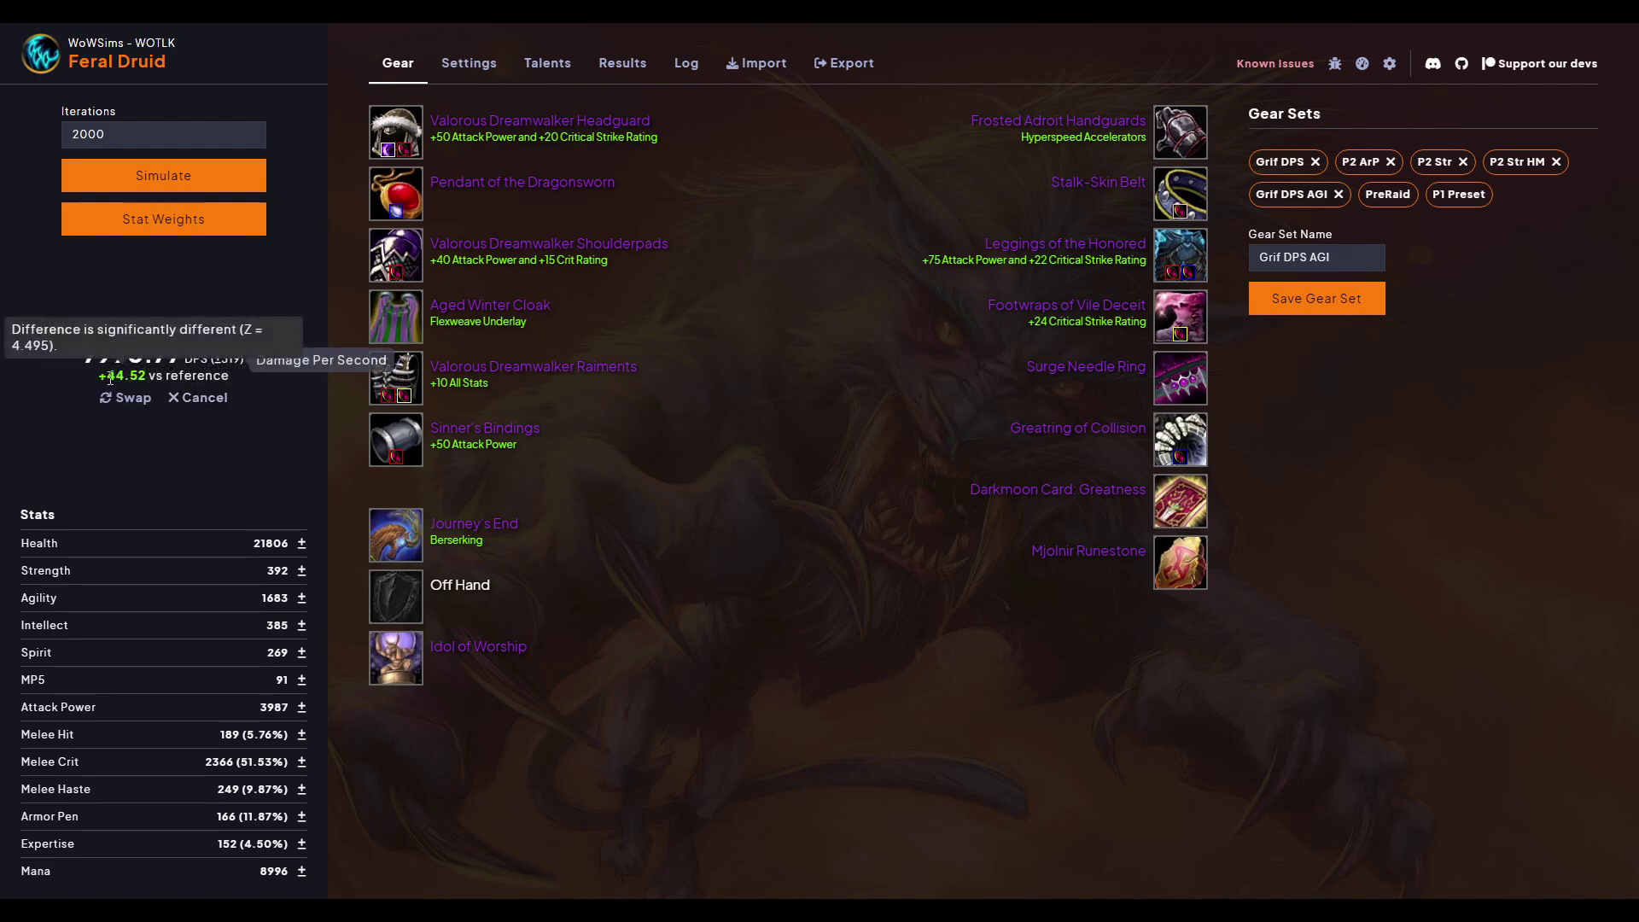
{"action": "left_click", "coordinate": [1188, 566]}
{"action": "left_click", "coordinate": [578, 157]}
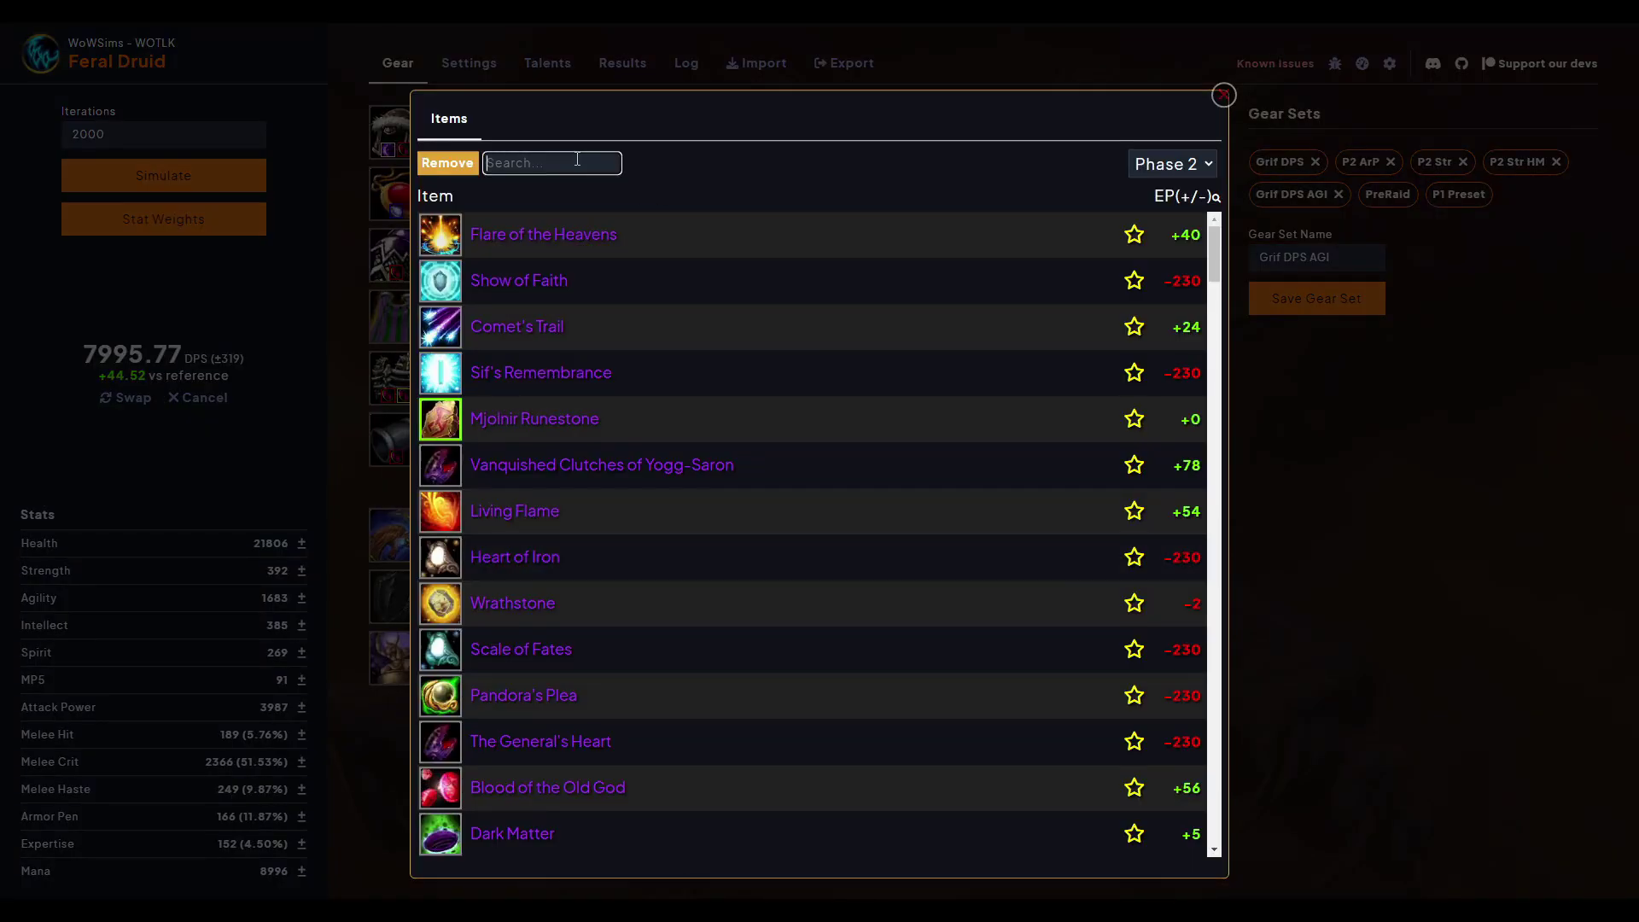
{"action": "type", "text": "GRI"}
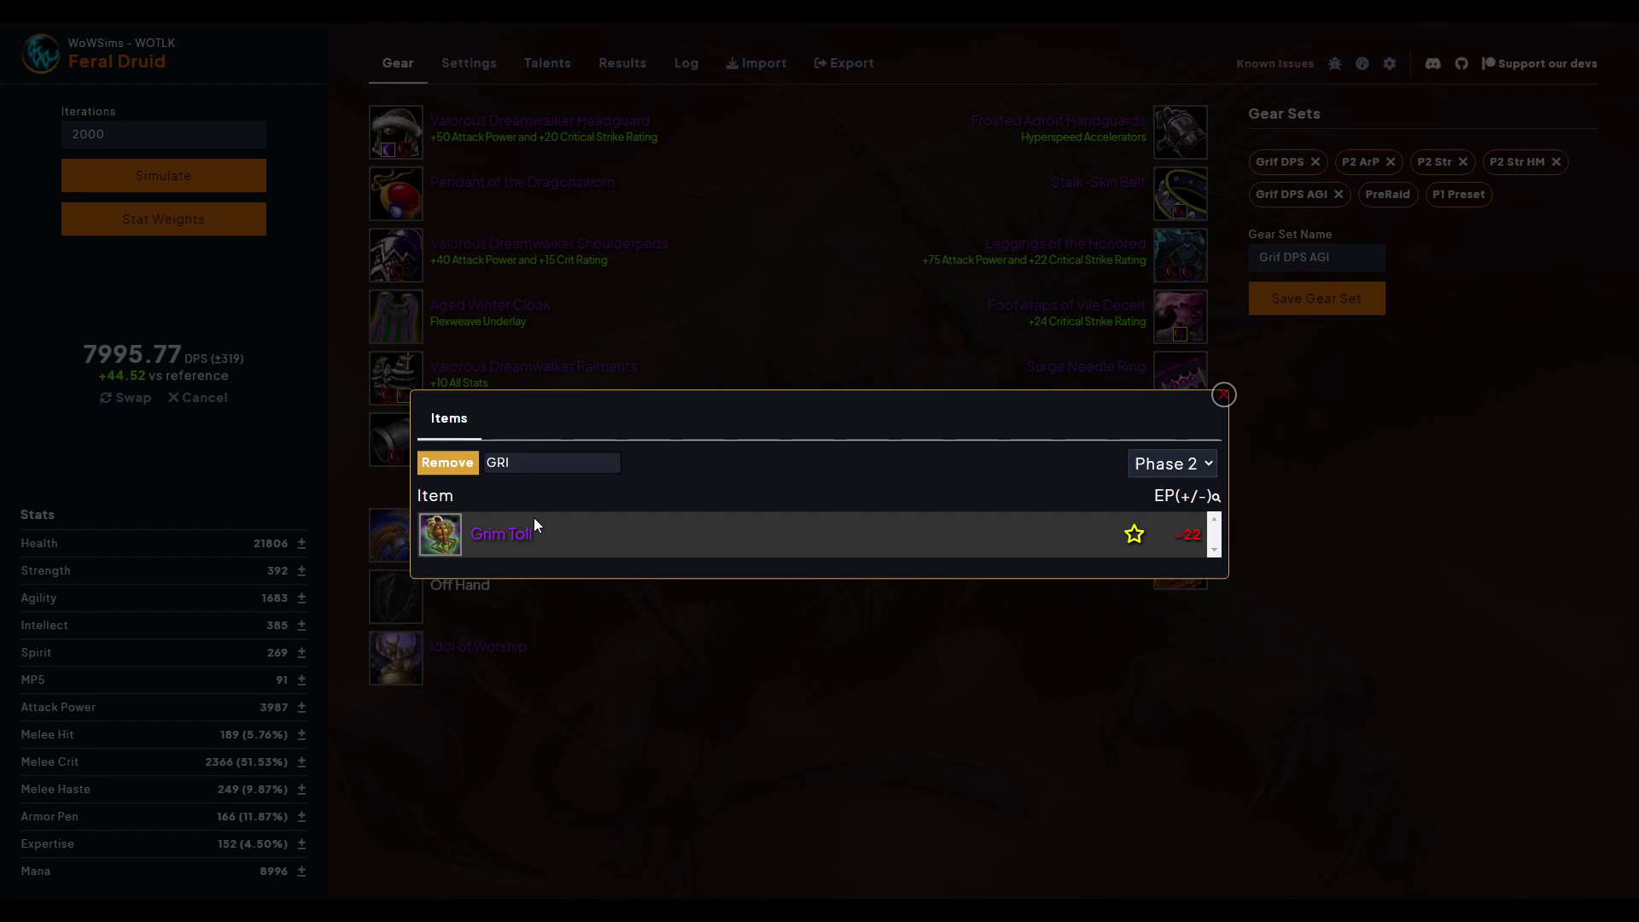
{"action": "left_click", "coordinate": [492, 535]}
{"action": "left_click", "coordinate": [945, 580]}
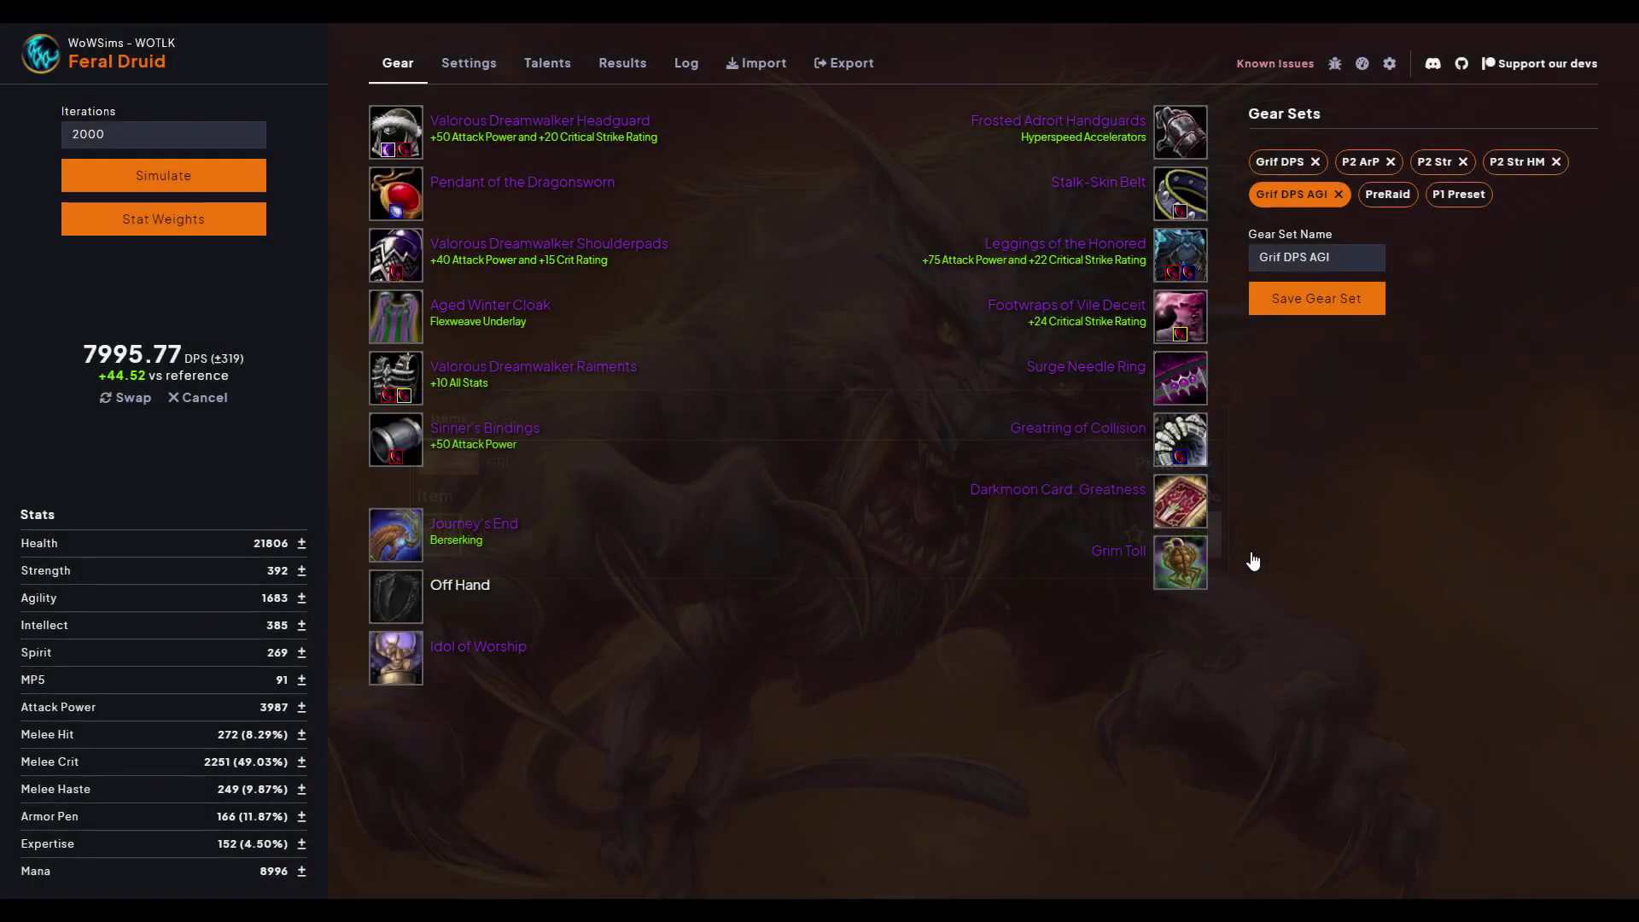
Open the other trinket's list and close it without changes
{"action": "left_click", "coordinate": [1186, 490]}
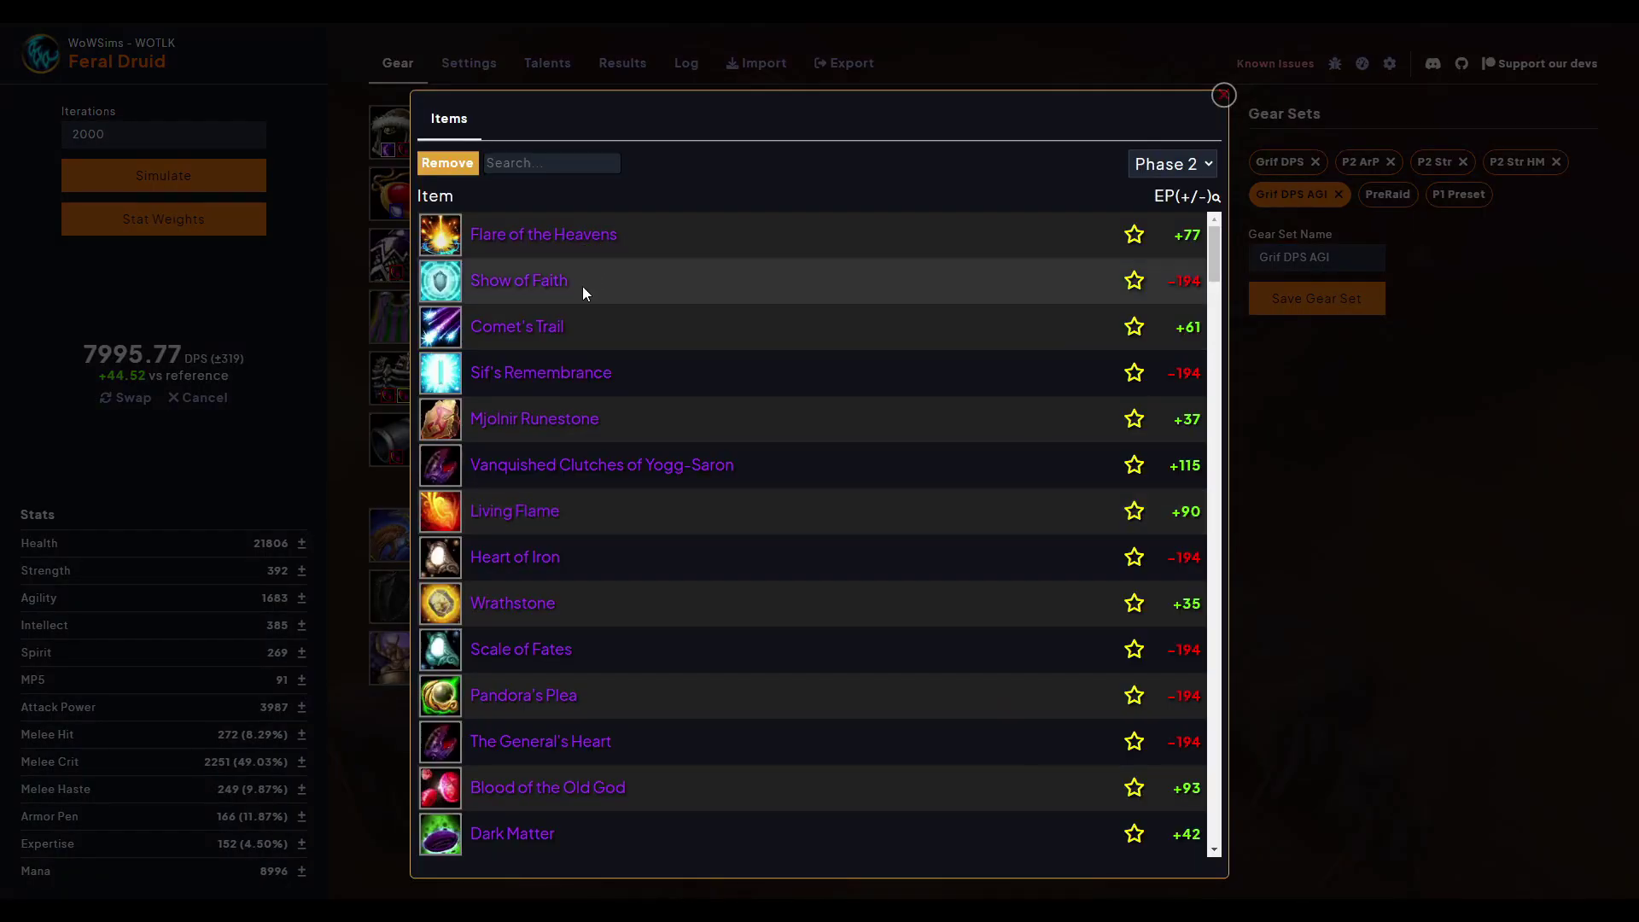
{"action": "mouse_move", "coordinate": [547, 427]}
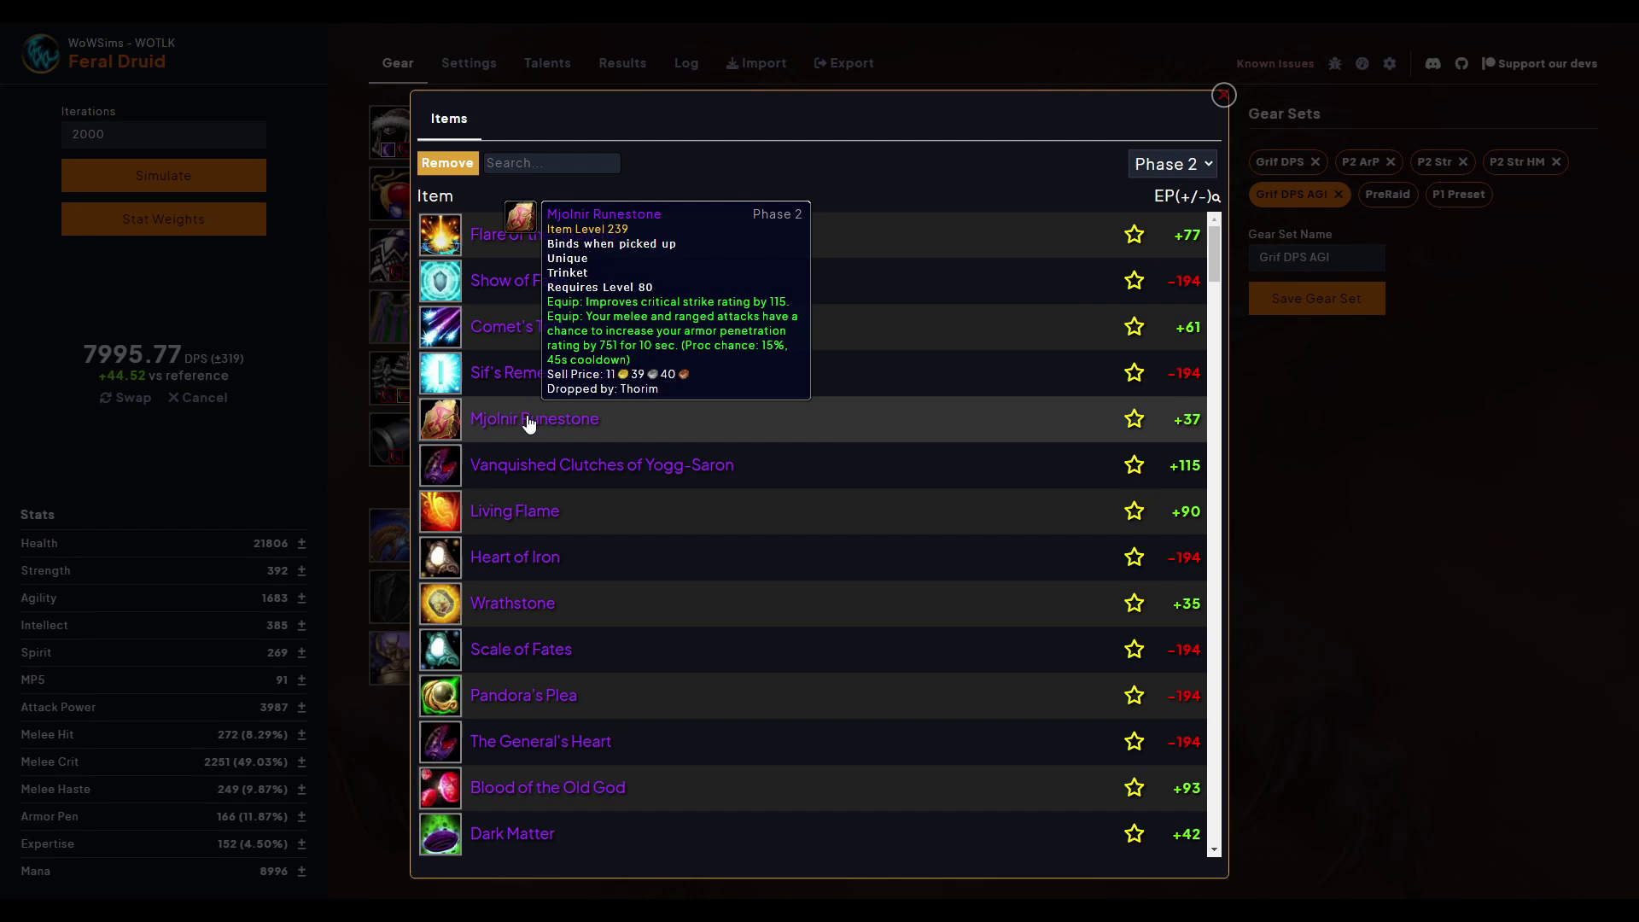
{"action": "left_click", "coordinate": [1400, 547]}
{"action": "mouse_move", "coordinate": [1176, 505]}
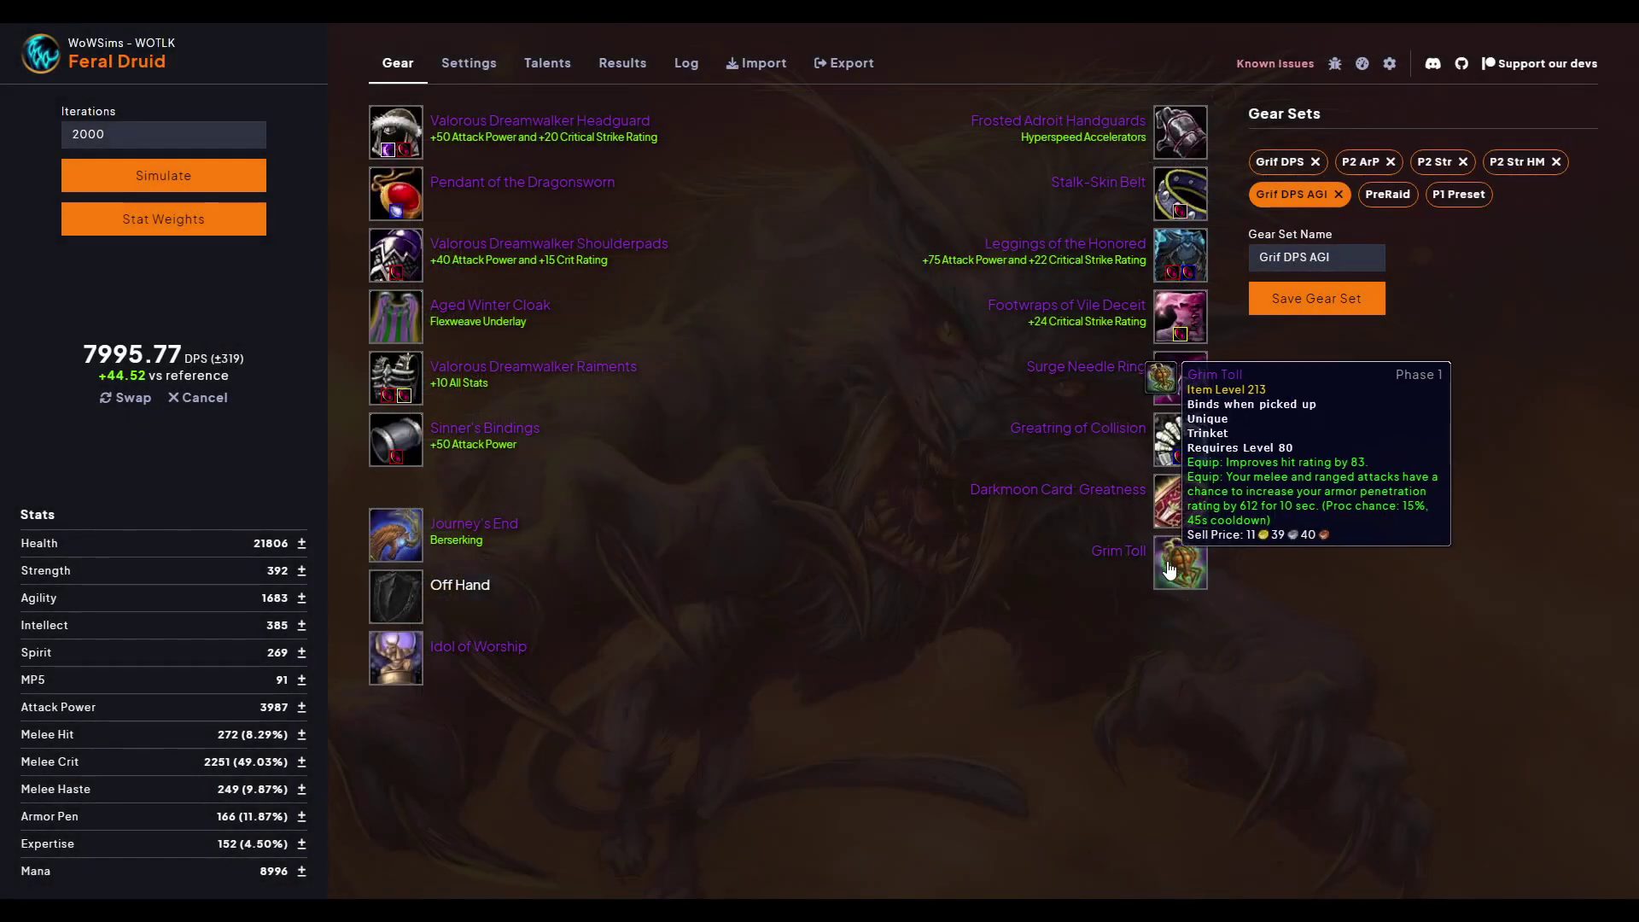
Swap Darkmoon Card: Greatness for Comet's Trail and simulate: 7979.76 DPS, +28.51 vs reference
{"action": "left_click", "coordinate": [1183, 508]}
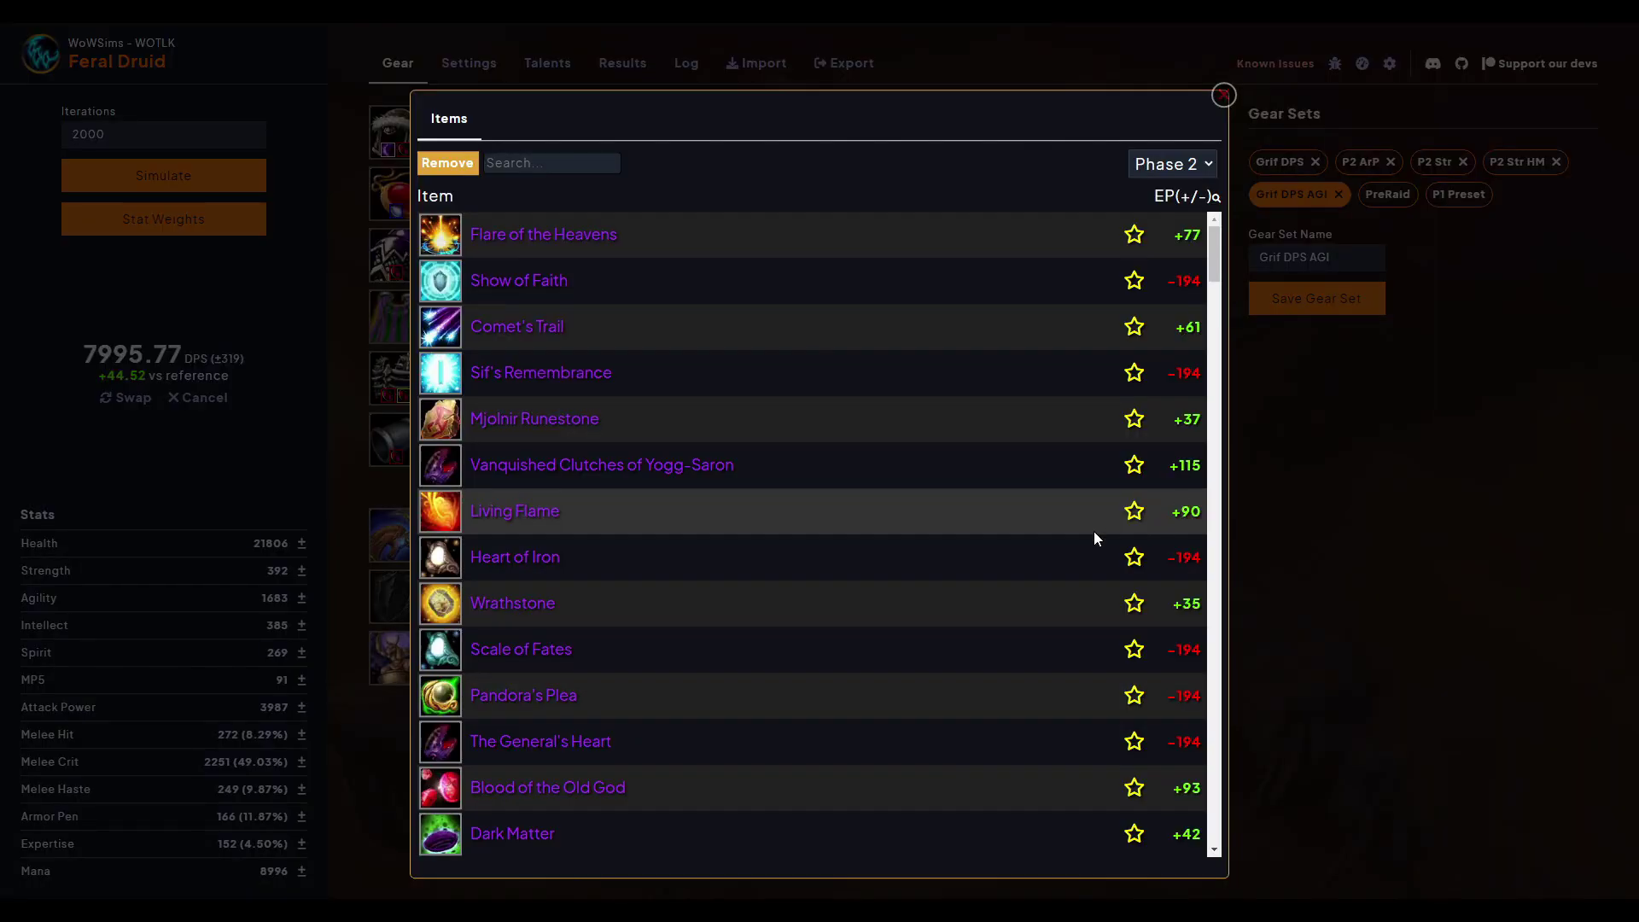
{"action": "mouse_move", "coordinate": [537, 433]}
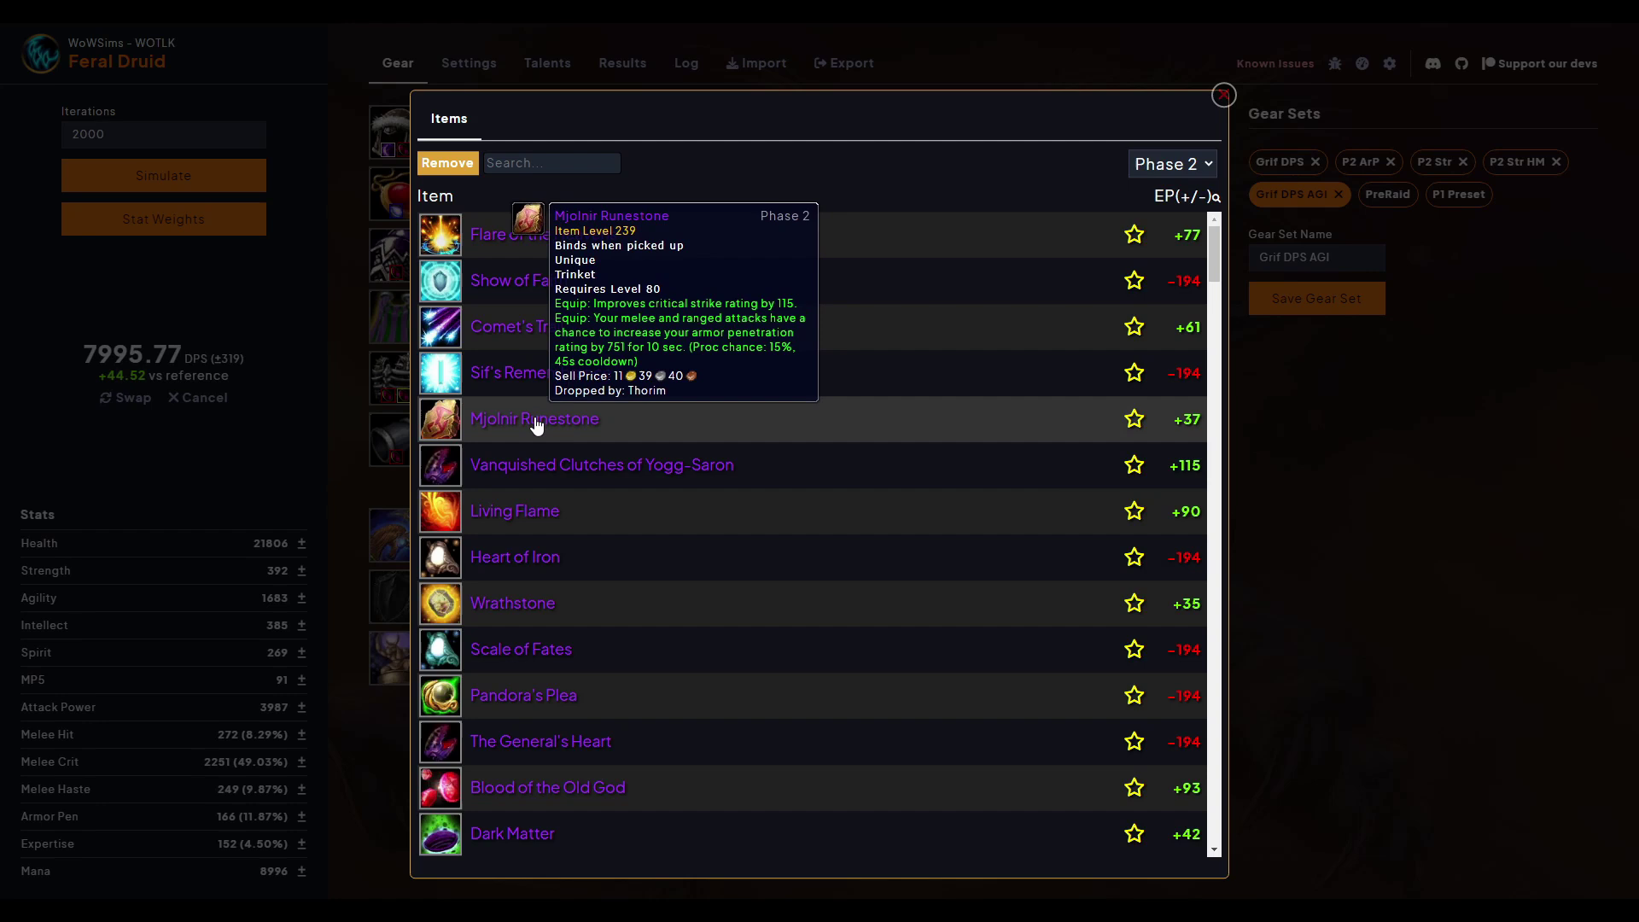
{"action": "double_click", "coordinate": [1185, 197]}
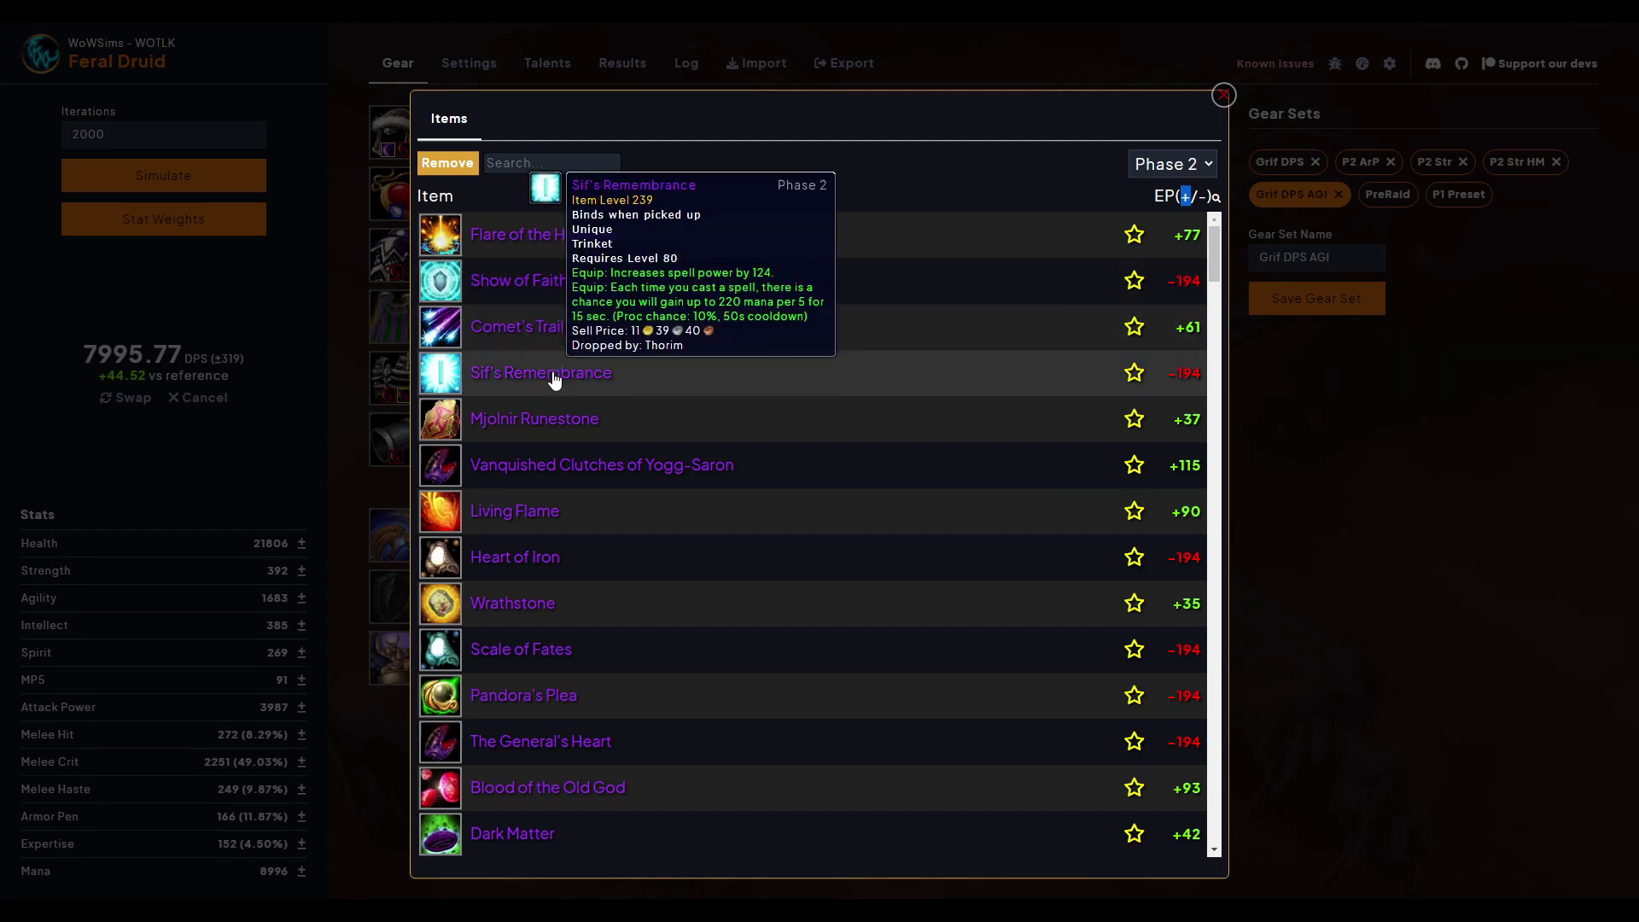
{"action": "mouse_move", "coordinate": [521, 329]}
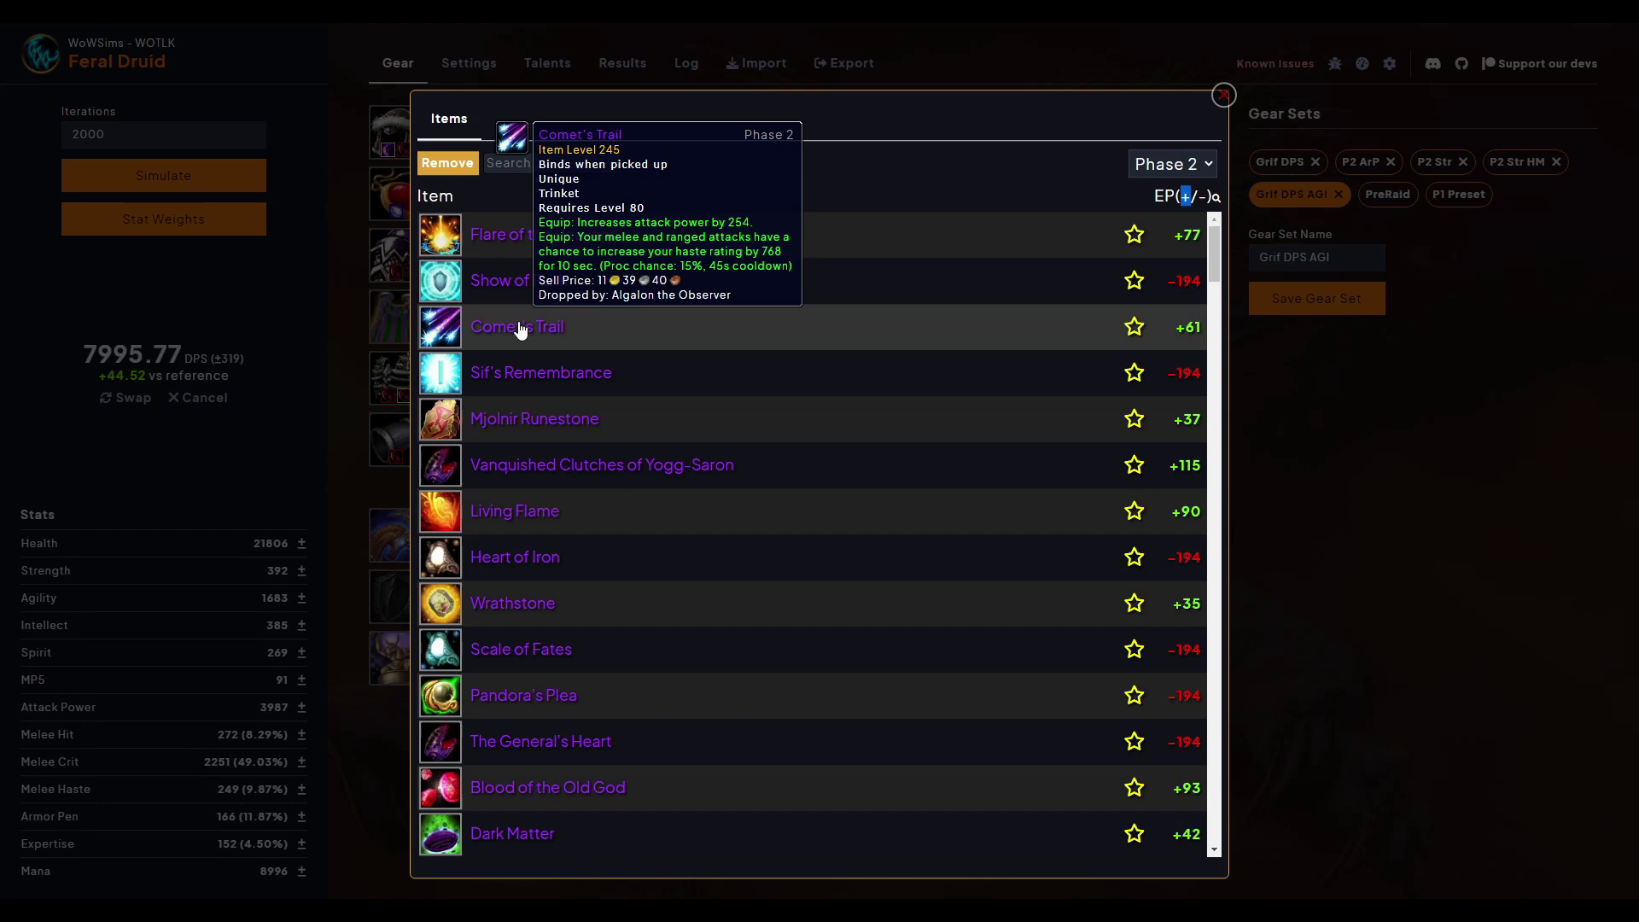
{"action": "left_click", "coordinate": [520, 330]}
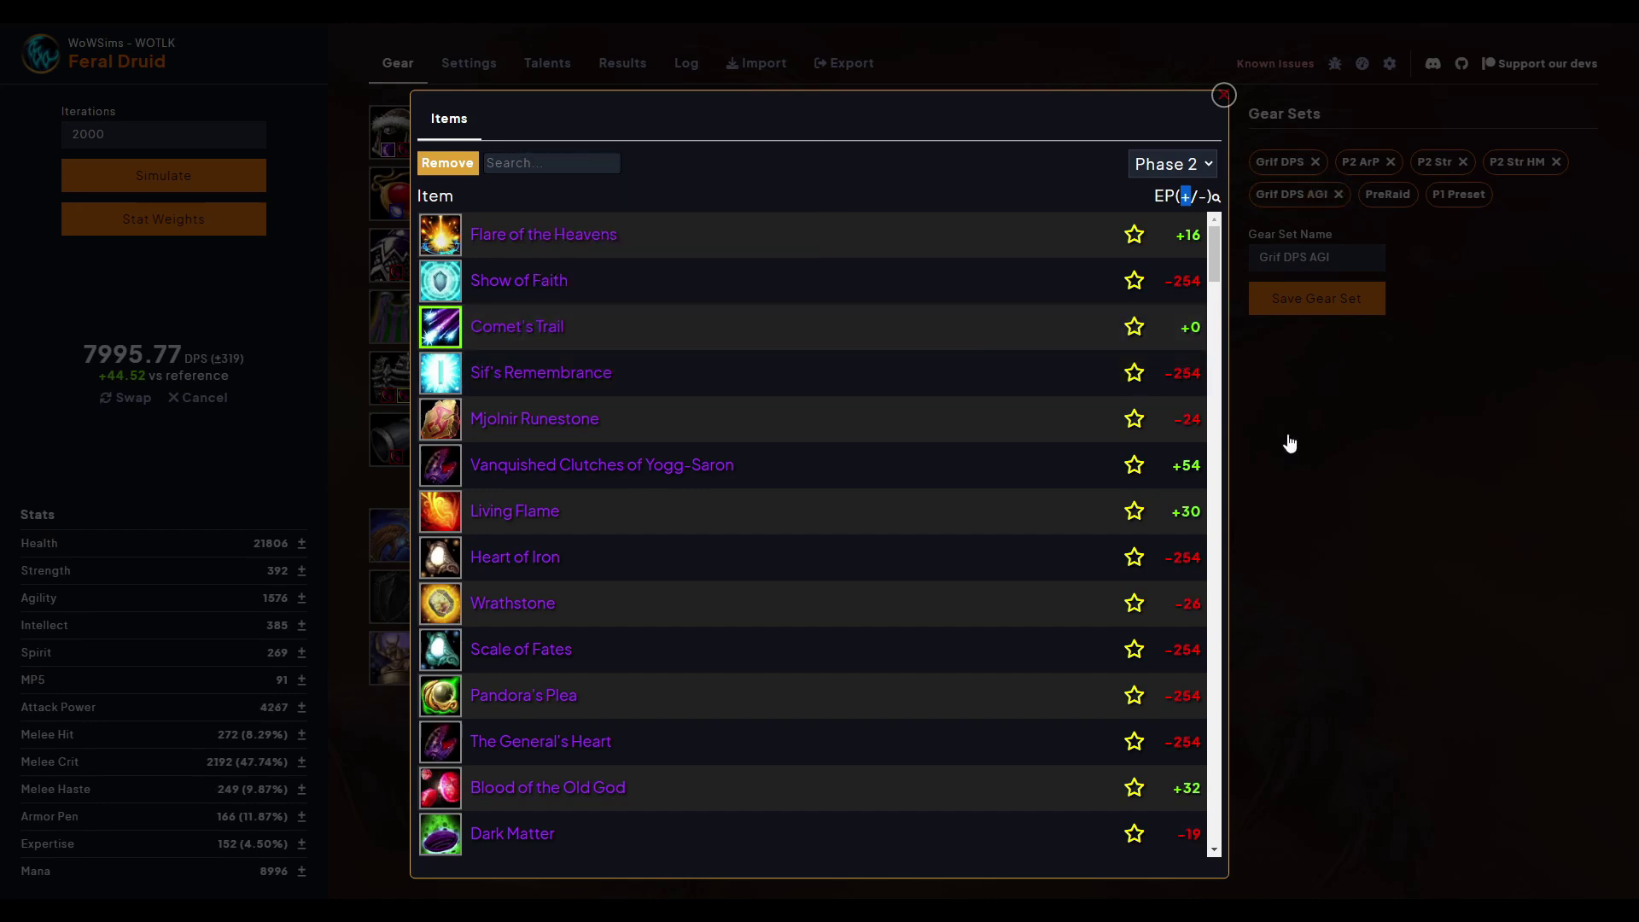
{"action": "left_click", "coordinate": [1420, 476]}
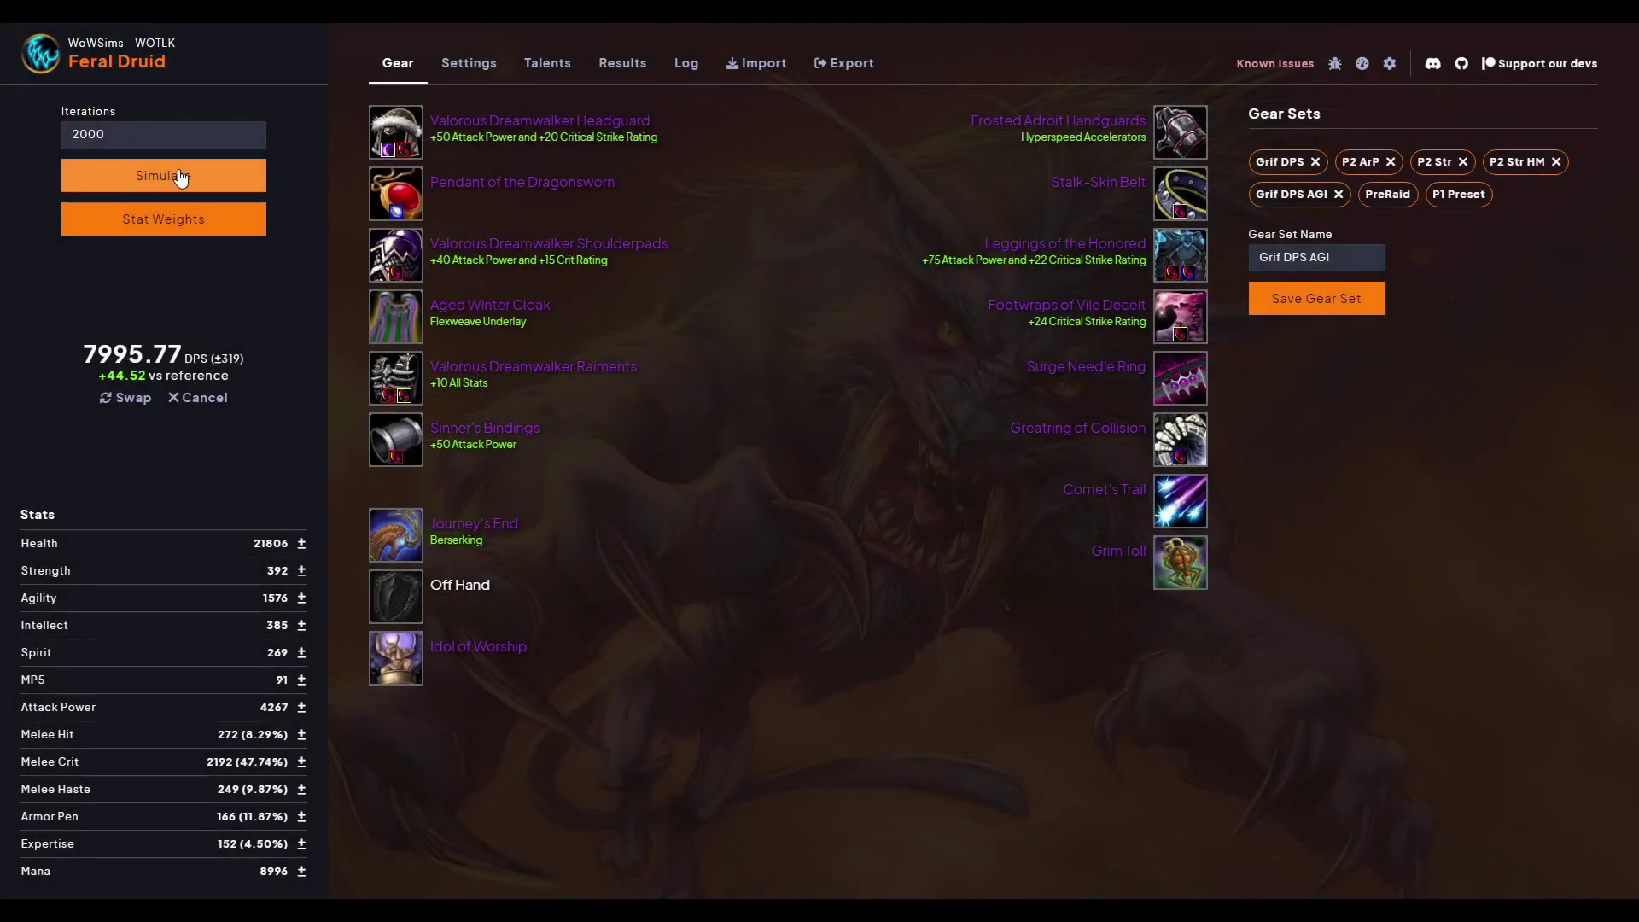
{"action": "left_click", "coordinate": [181, 176]}
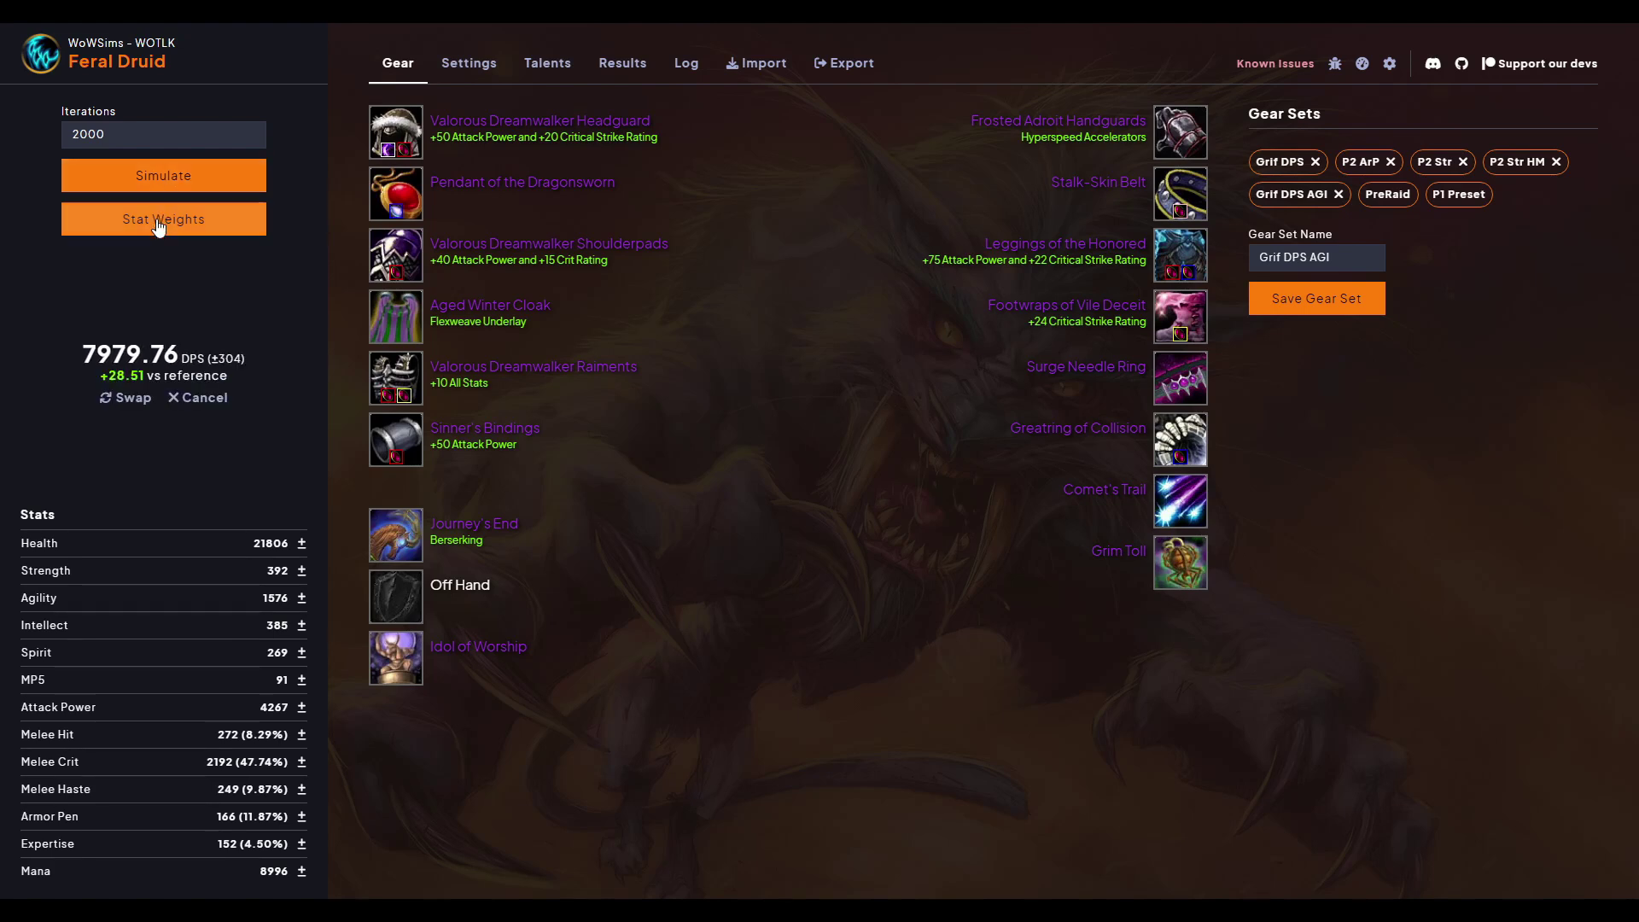
{"action": "left_click_drag", "start_coordinate": [144, 376], "coordinate": [112, 377]}
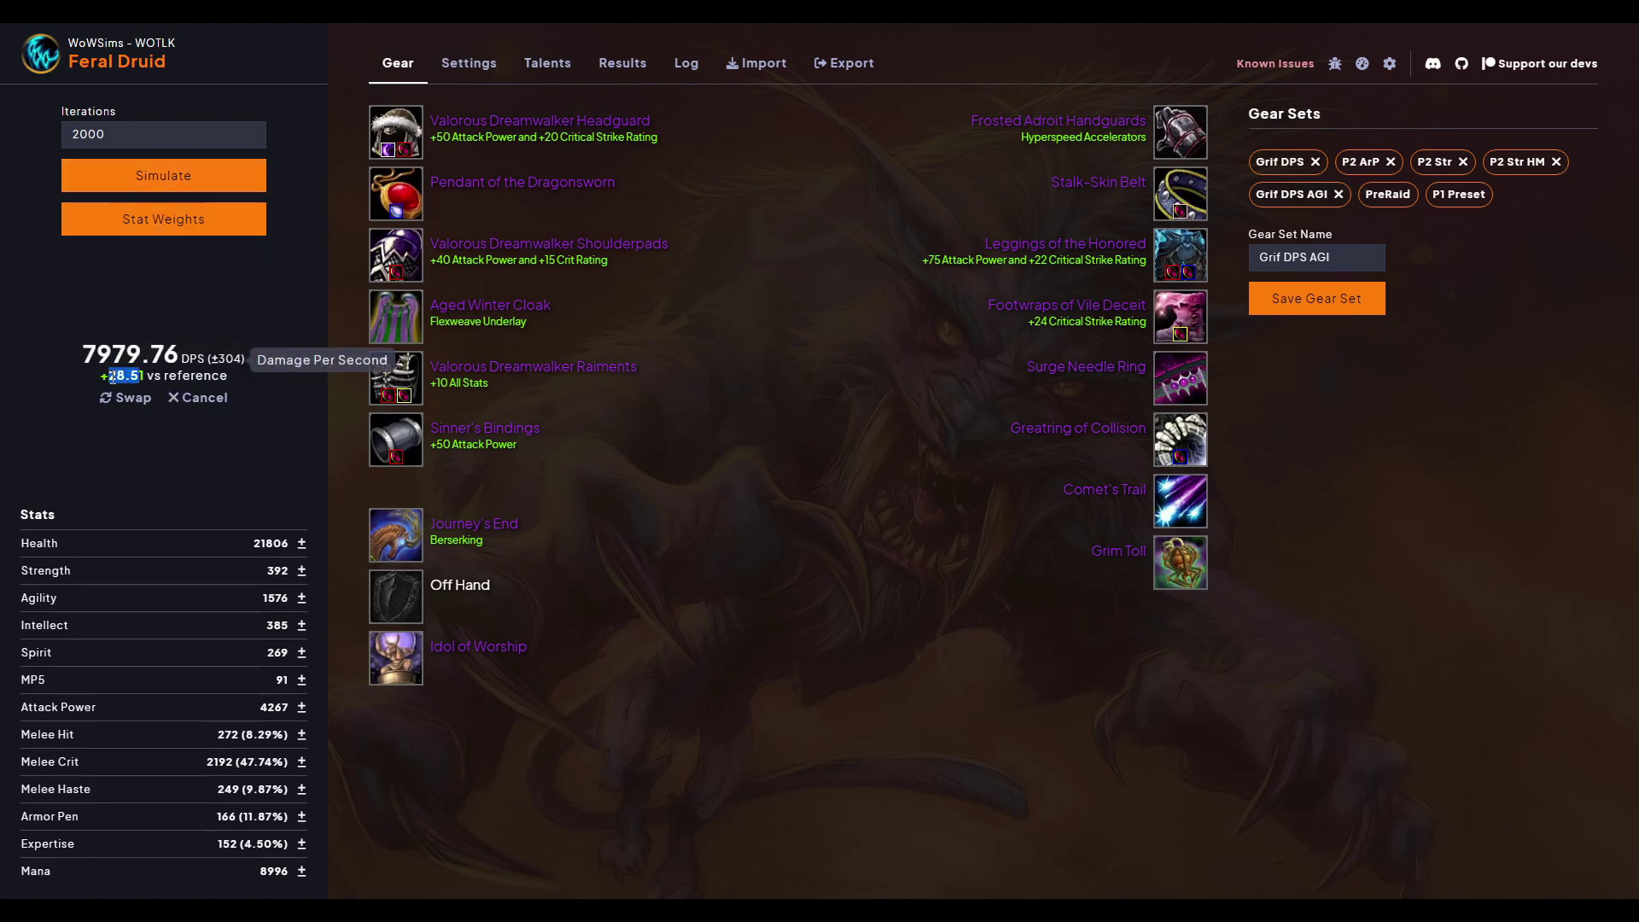
Replace Comet's Trail with Dark Matter and rerun: 8008.90 DPS, +57.65 vs reference
{"action": "left_click", "coordinate": [1181, 499]}
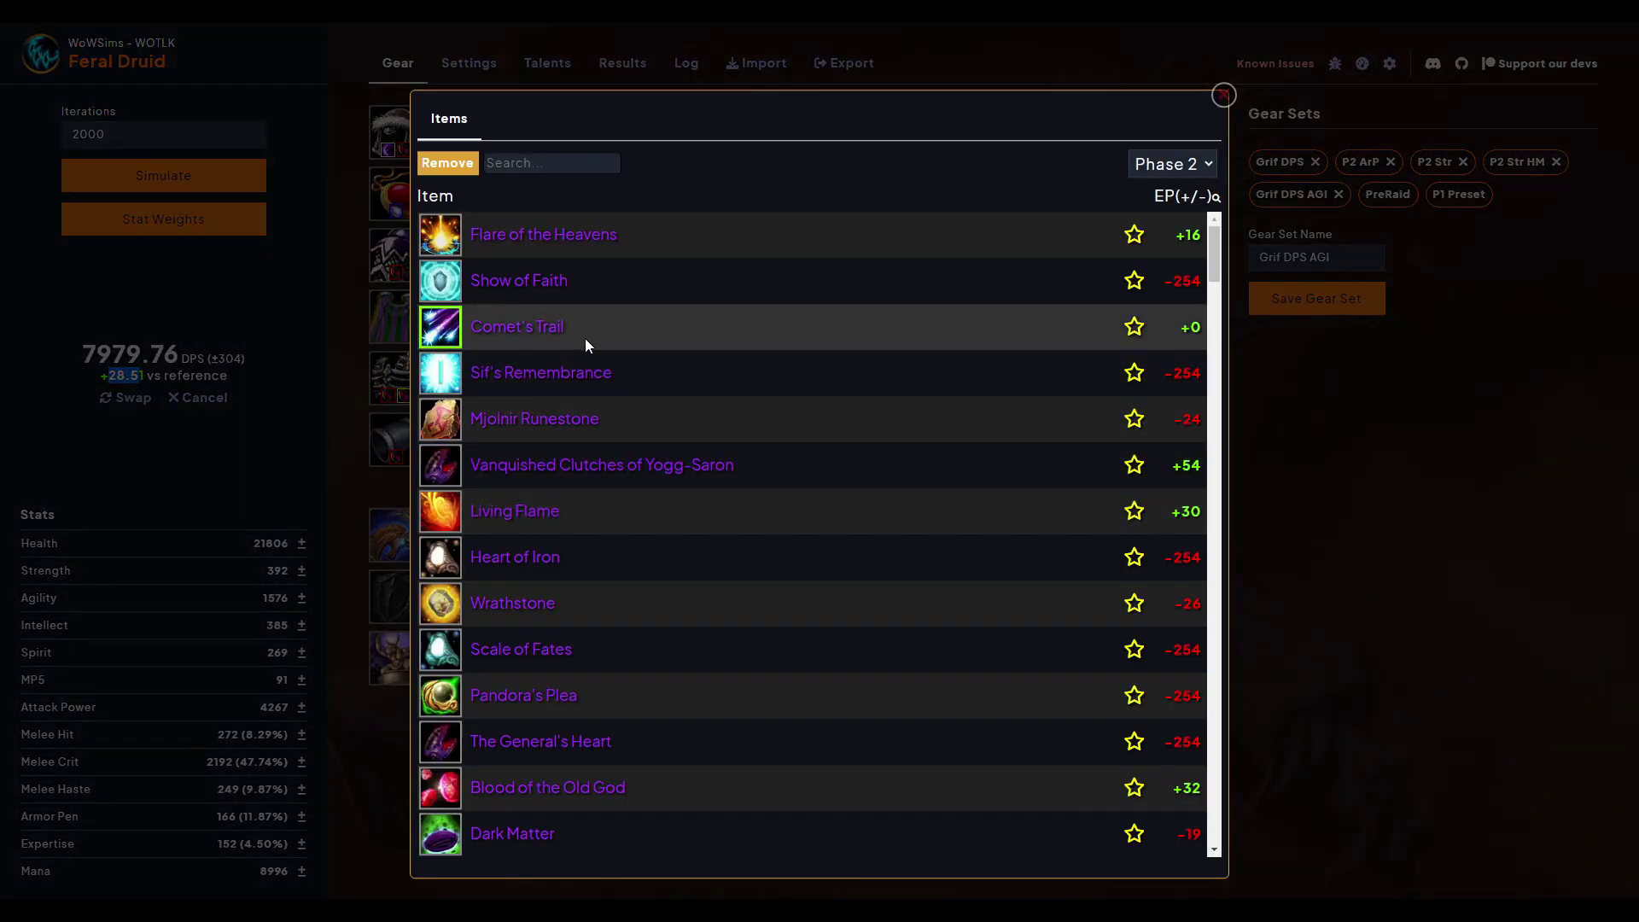
{"action": "mouse_move", "coordinate": [526, 326]}
{"action": "scroll", "coordinate": [527, 320], "scroll_direction": "down", "scroll_amount": 3}
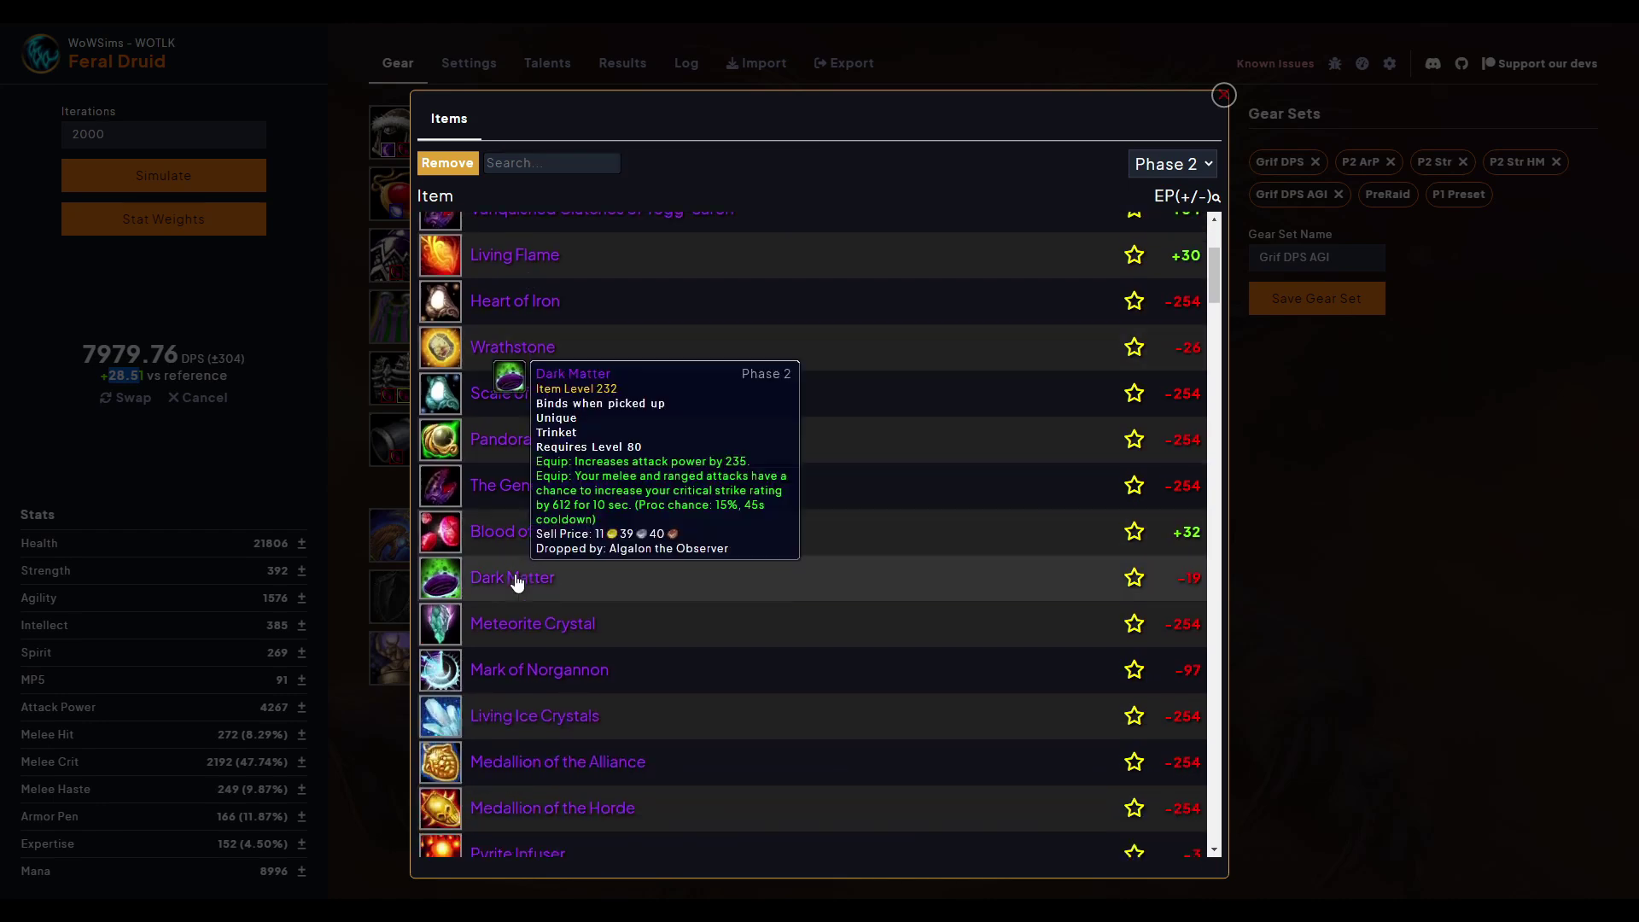
{"action": "left_click", "coordinate": [516, 580]}
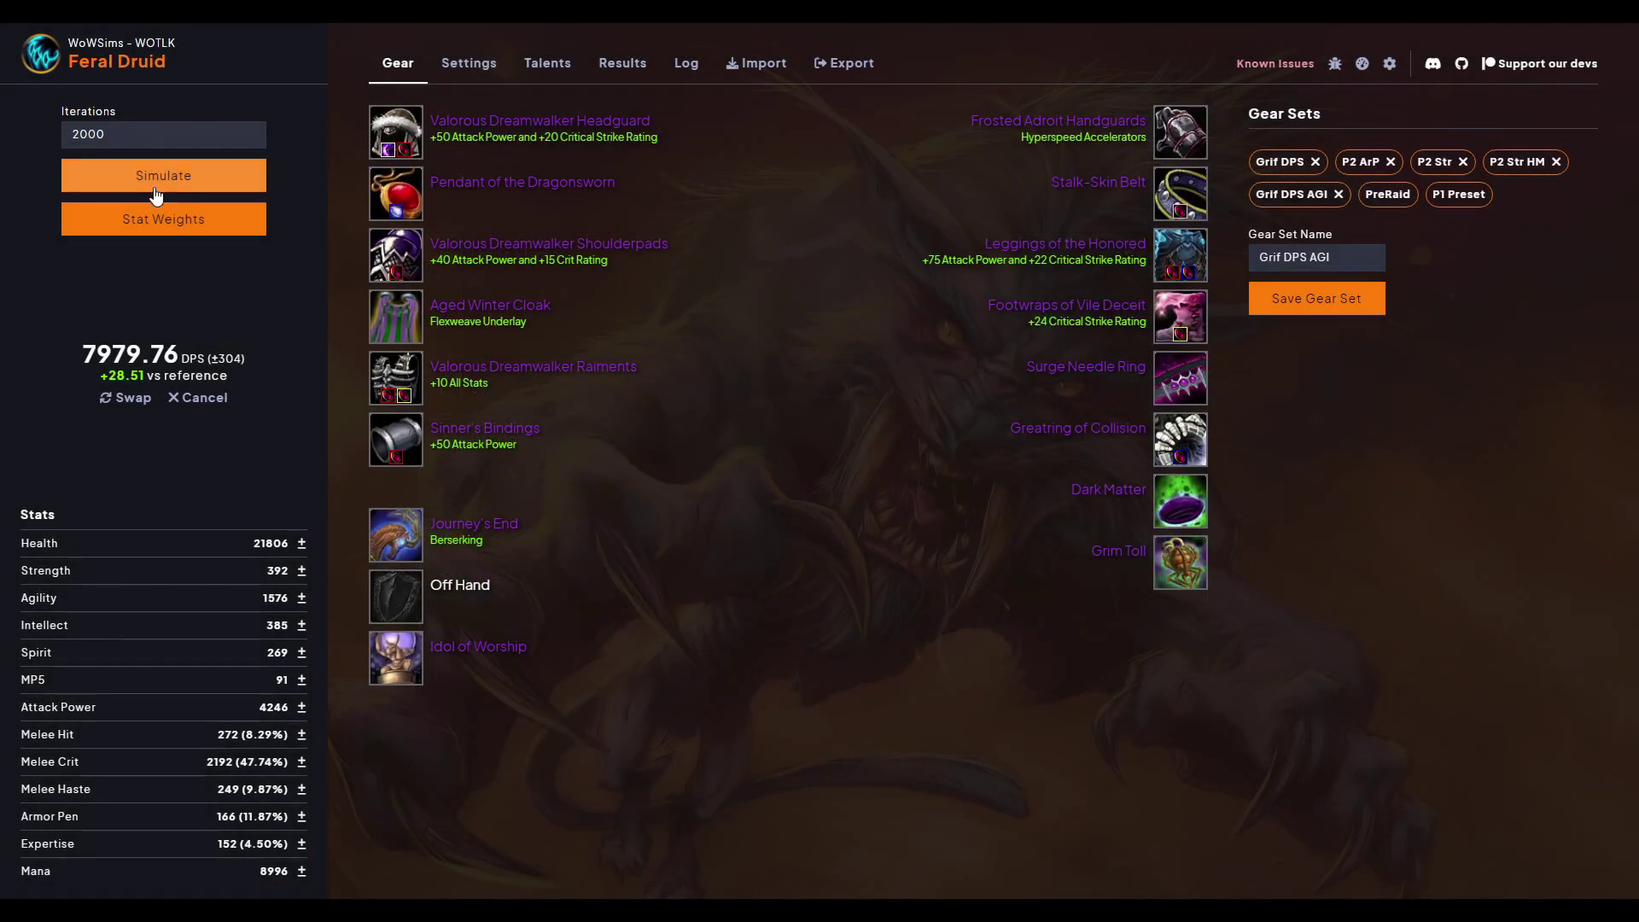
{"action": "left_click", "coordinate": [182, 186]}
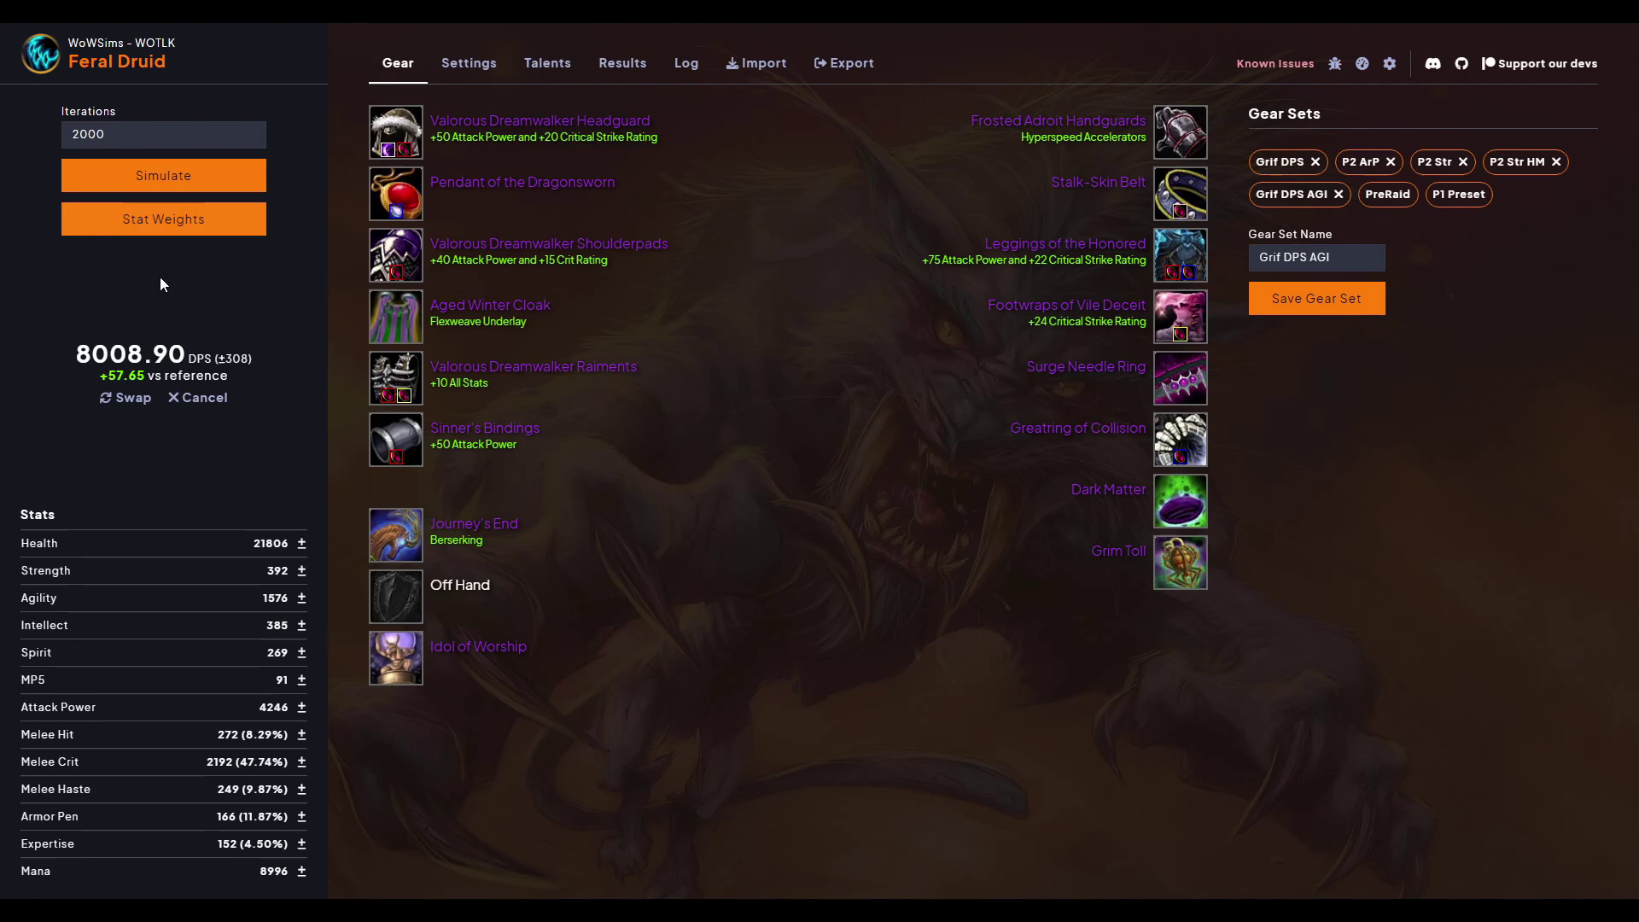
{"action": "left_click_drag", "start_coordinate": [146, 376], "coordinate": [111, 376]}
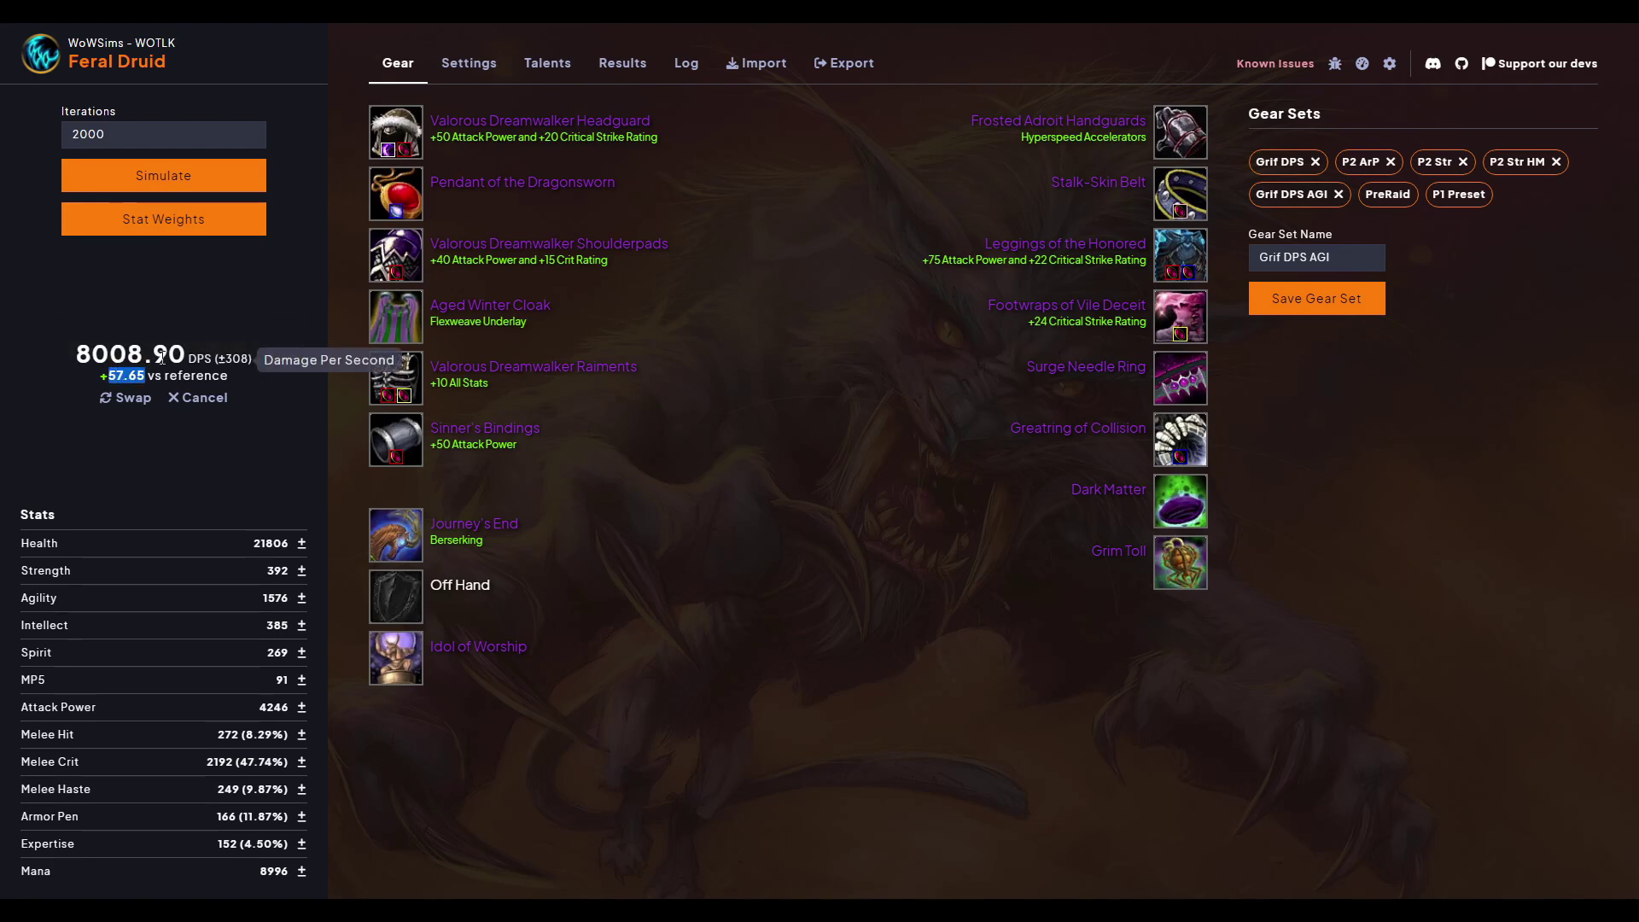
Browse the trinket list and equip Wrathstone in place of Dark Matter
{"action": "left_click", "coordinate": [1186, 498]}
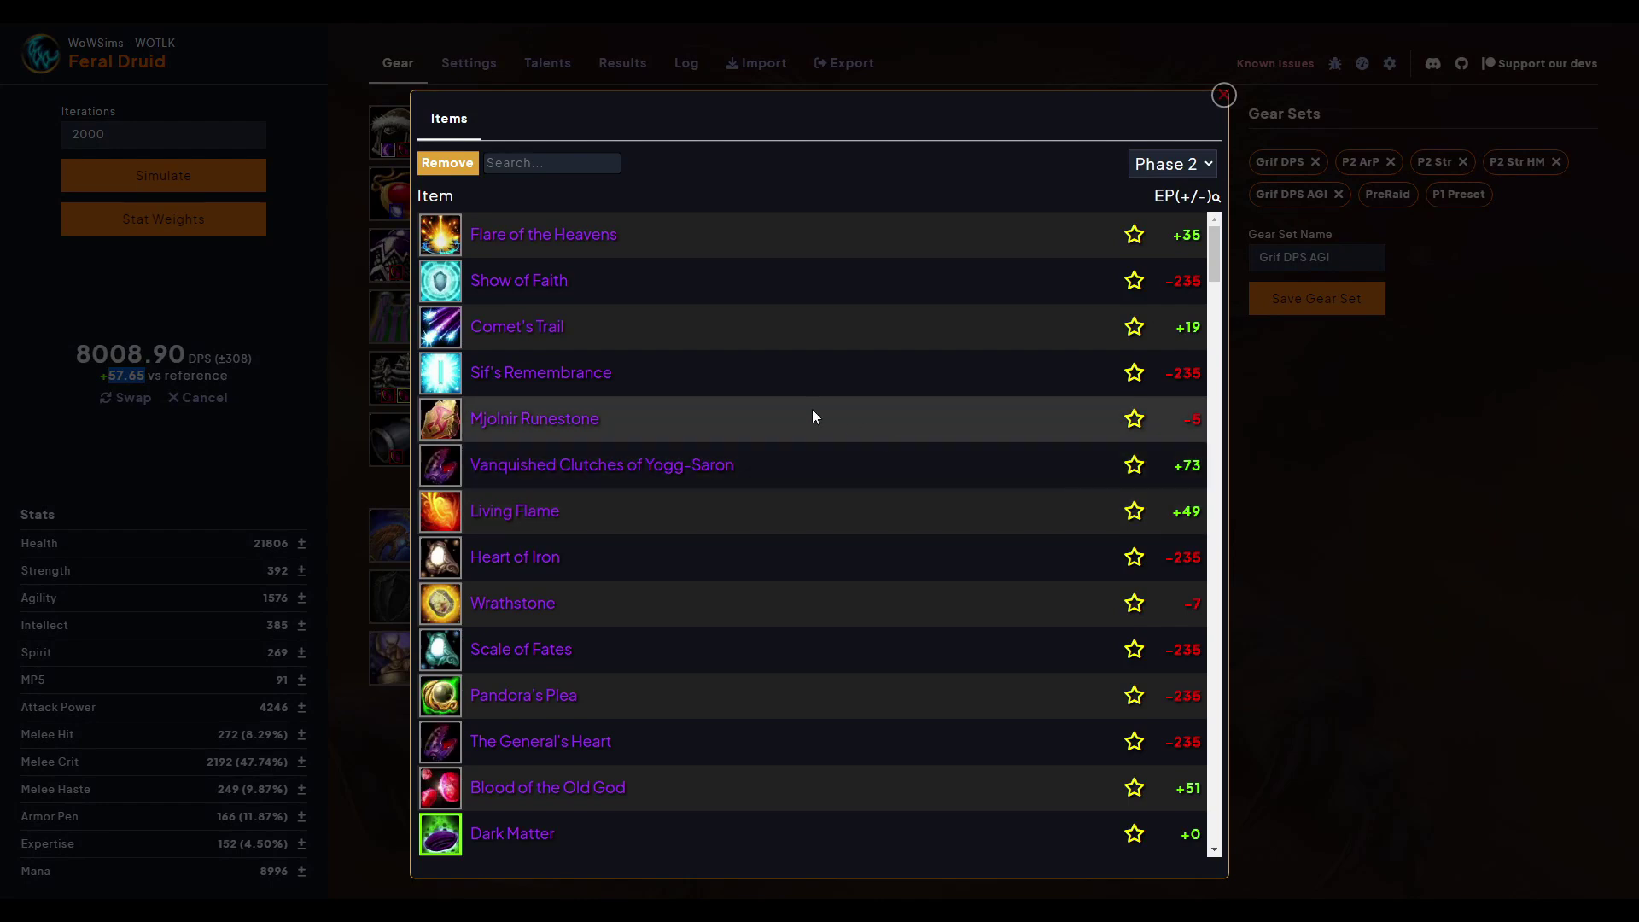
{"action": "scroll", "coordinate": [812, 408], "scroll_direction": "down", "scroll_amount": 2}
{"action": "scroll", "coordinate": [812, 409], "scroll_direction": "down", "scroll_amount": 1}
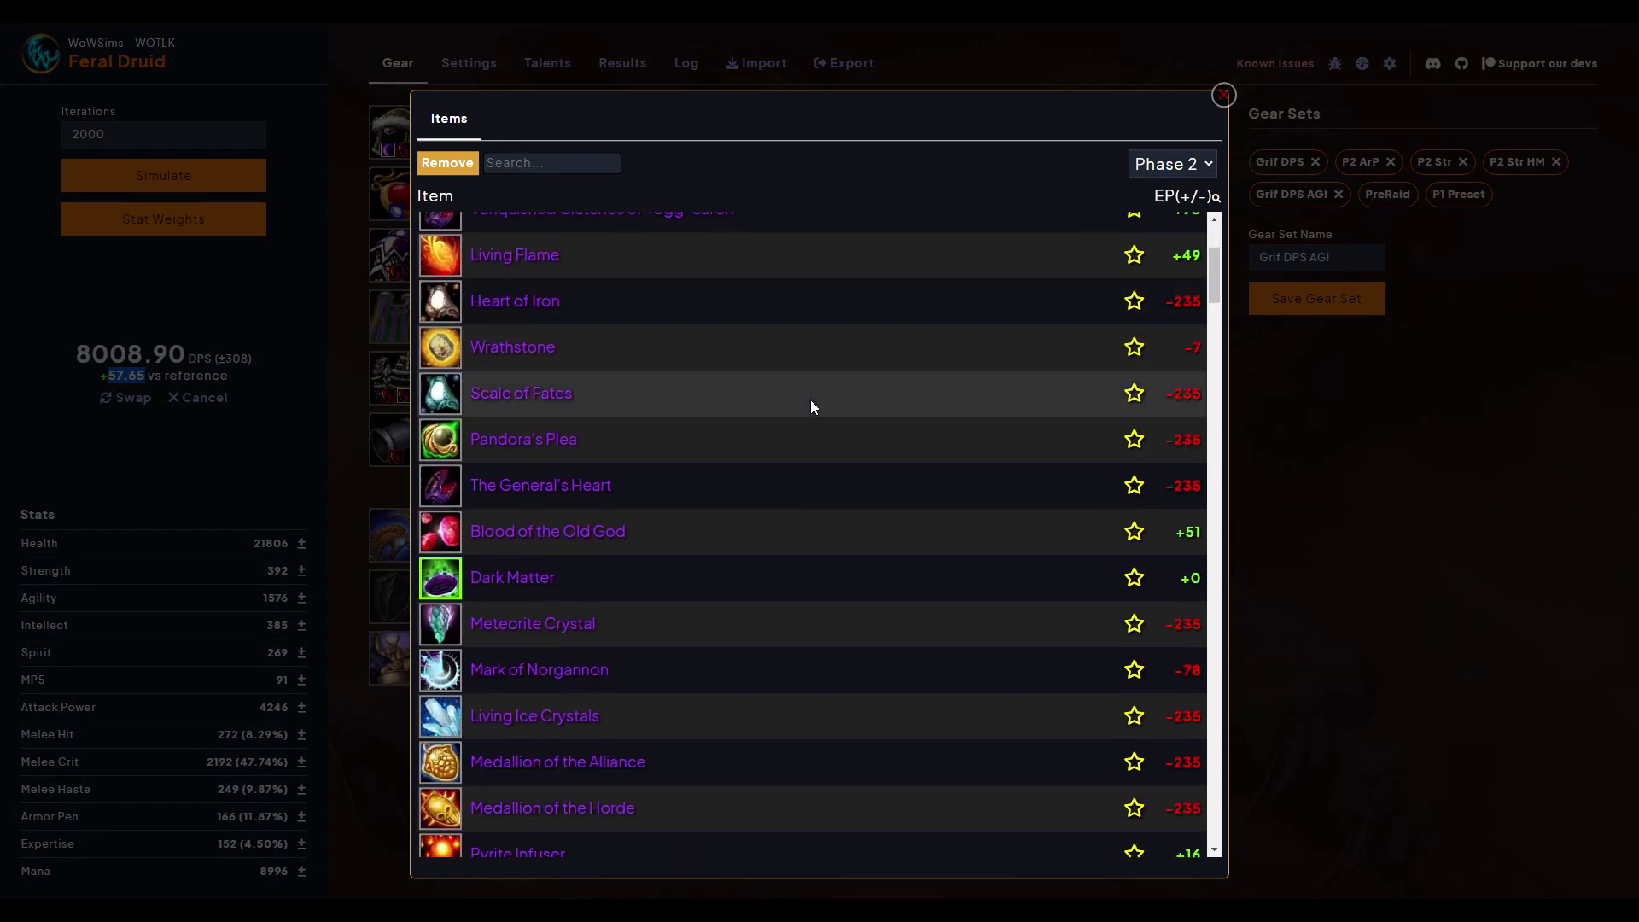
{"action": "scroll", "coordinate": [809, 397], "scroll_direction": "down", "scroll_amount": 3}
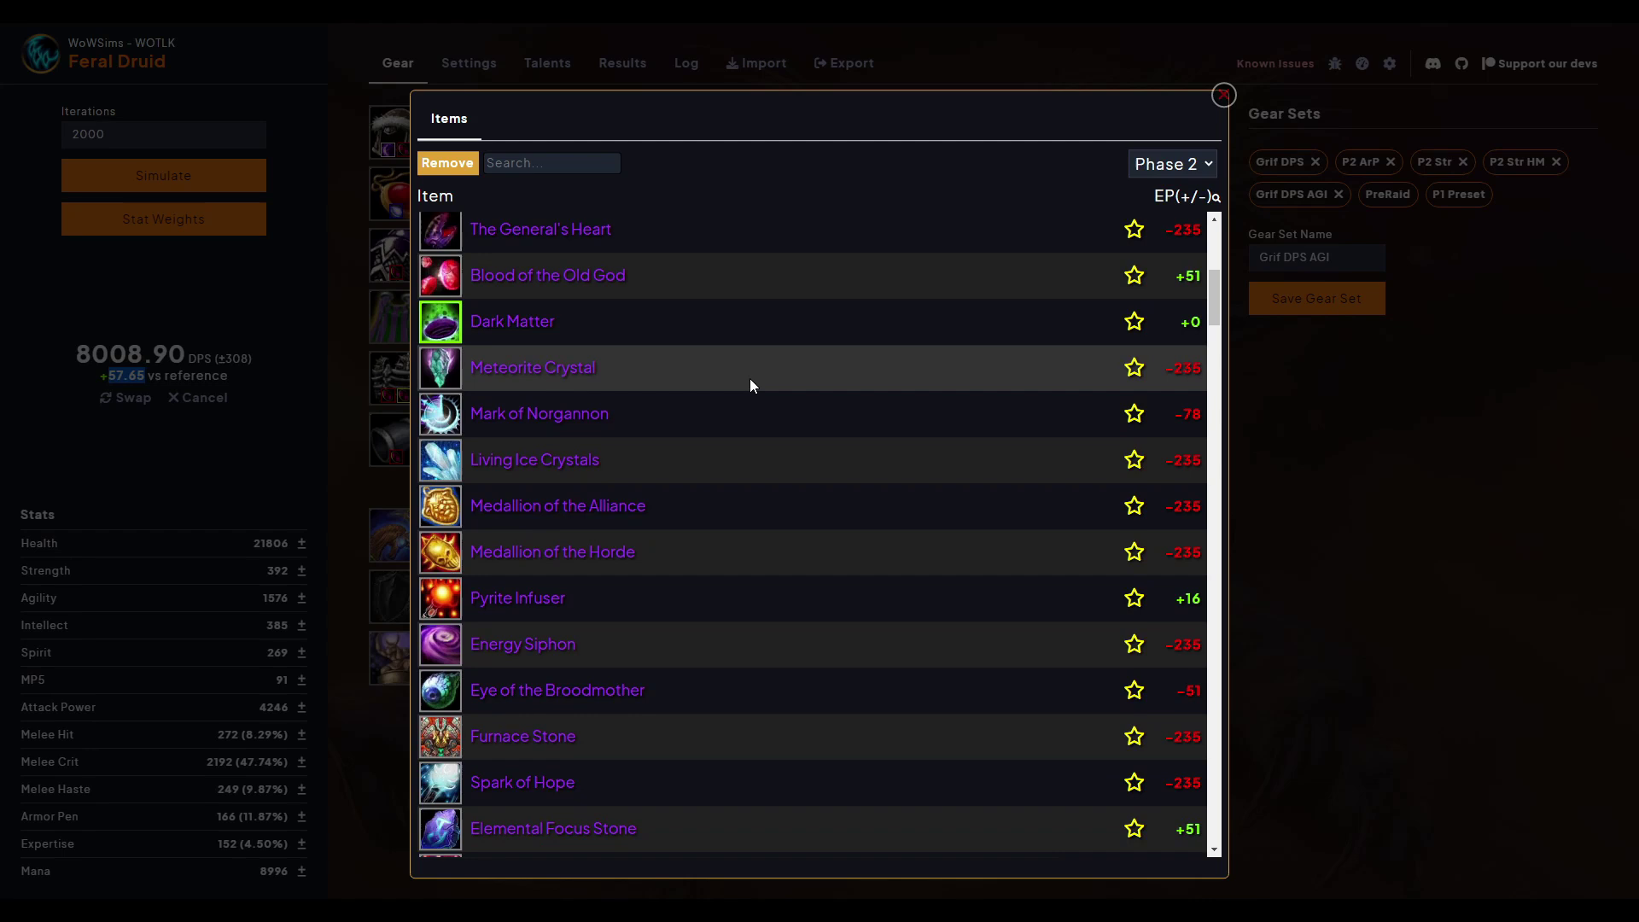
{"action": "scroll", "coordinate": [748, 383], "scroll_direction": "up", "scroll_amount": 6}
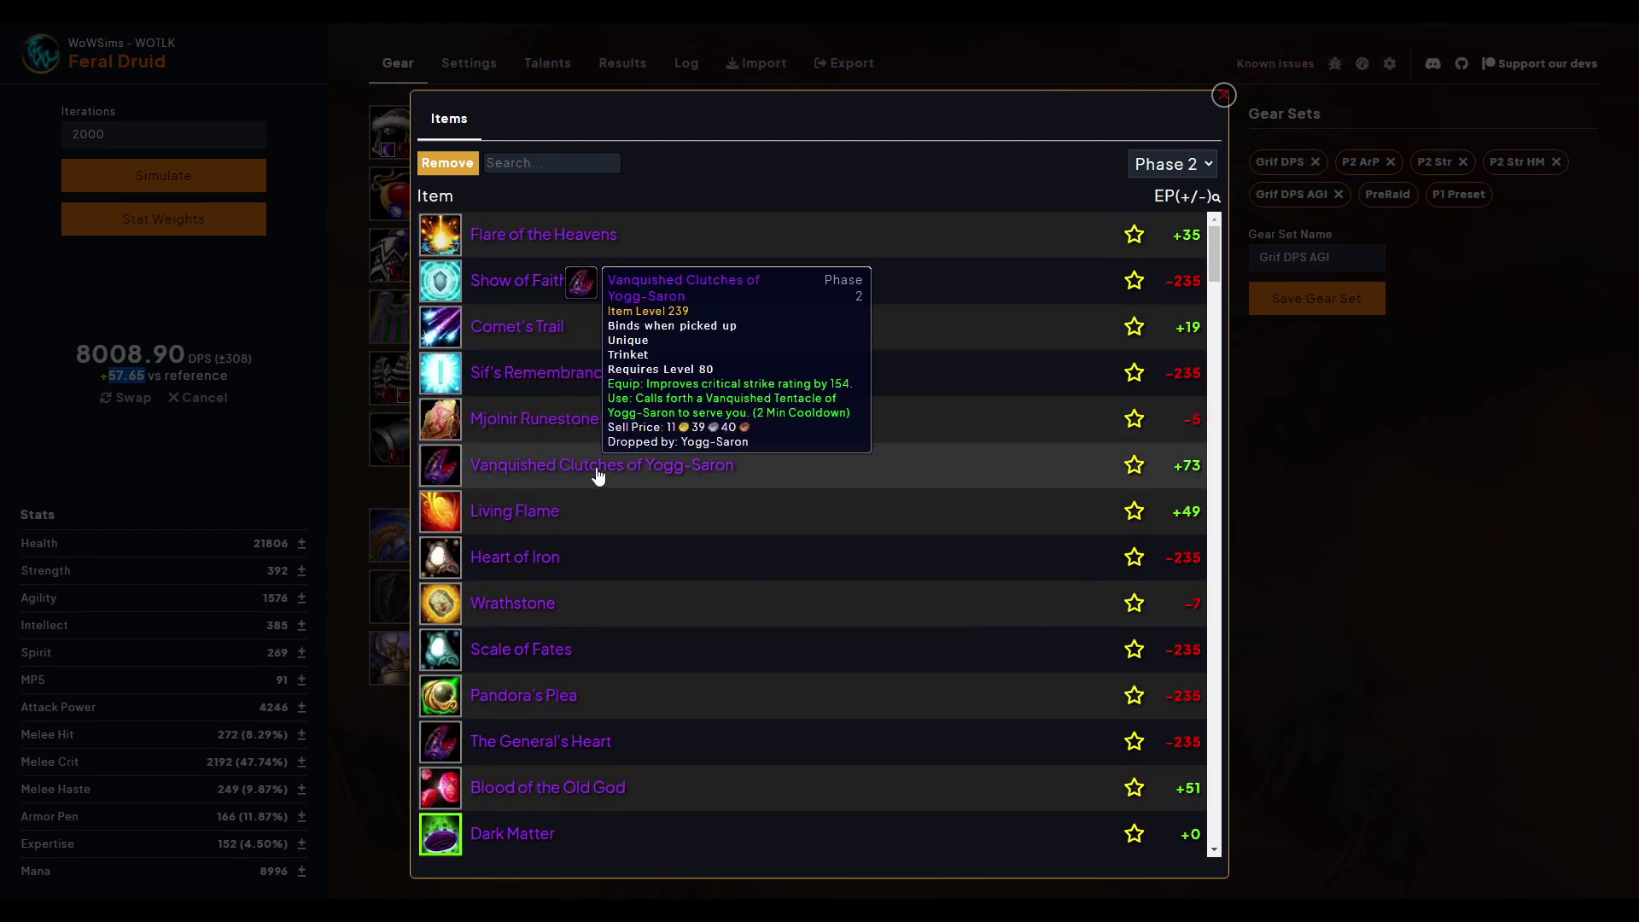
{"action": "mouse_move", "coordinate": [532, 521]}
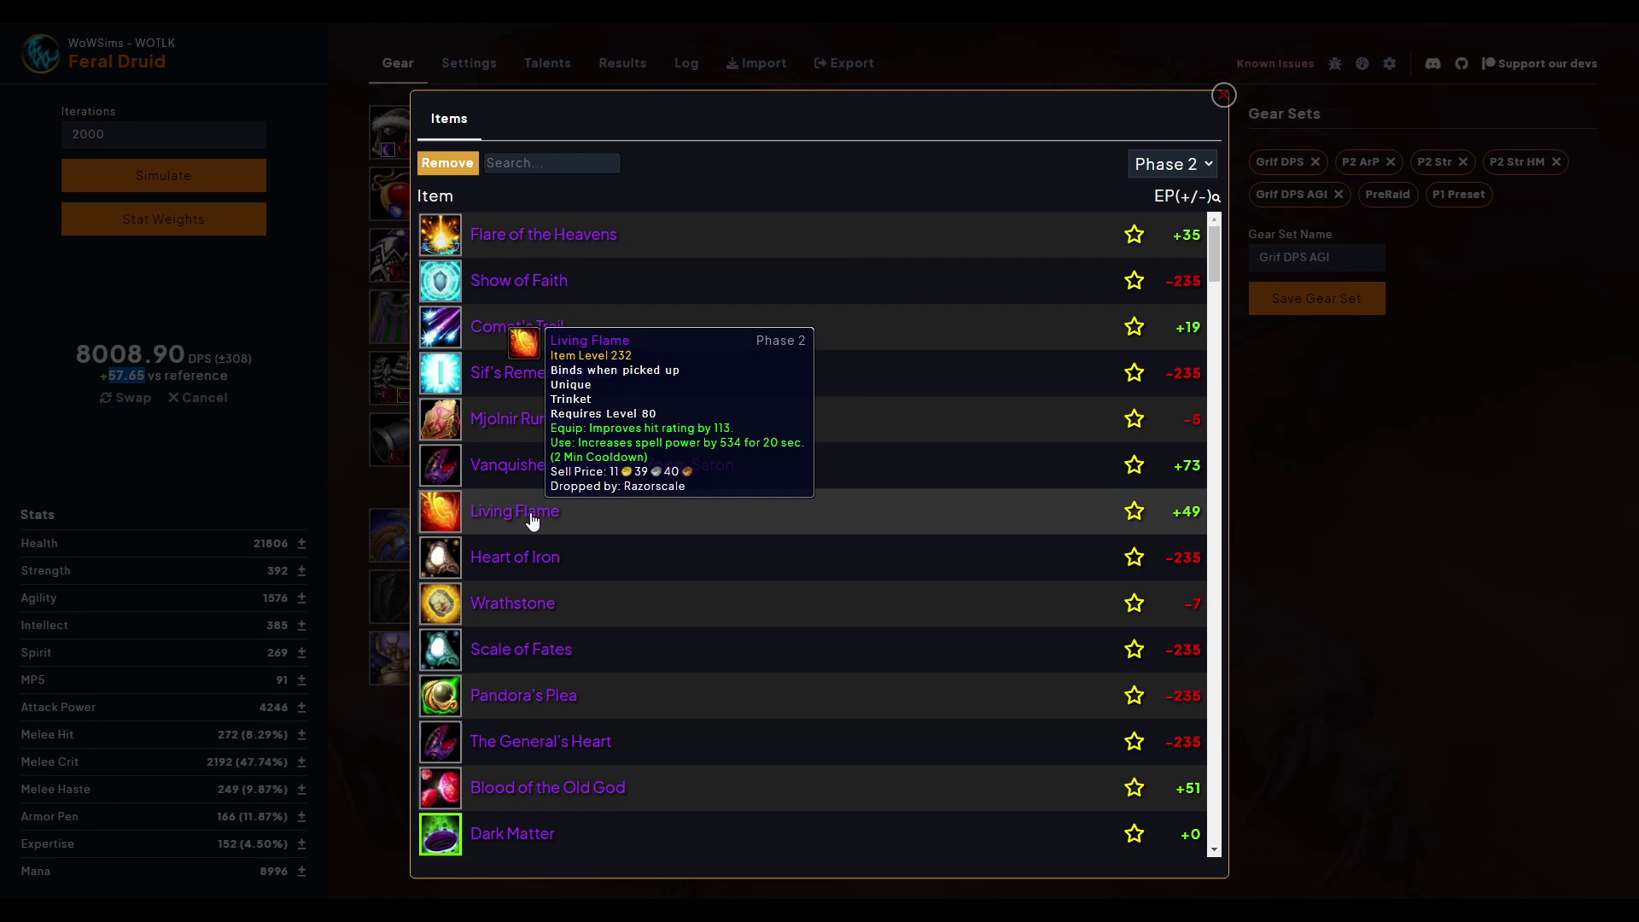
{"action": "scroll", "coordinate": [673, 567], "scroll_direction": "down", "scroll_amount": 1}
{"action": "mouse_move", "coordinate": [484, 574]}
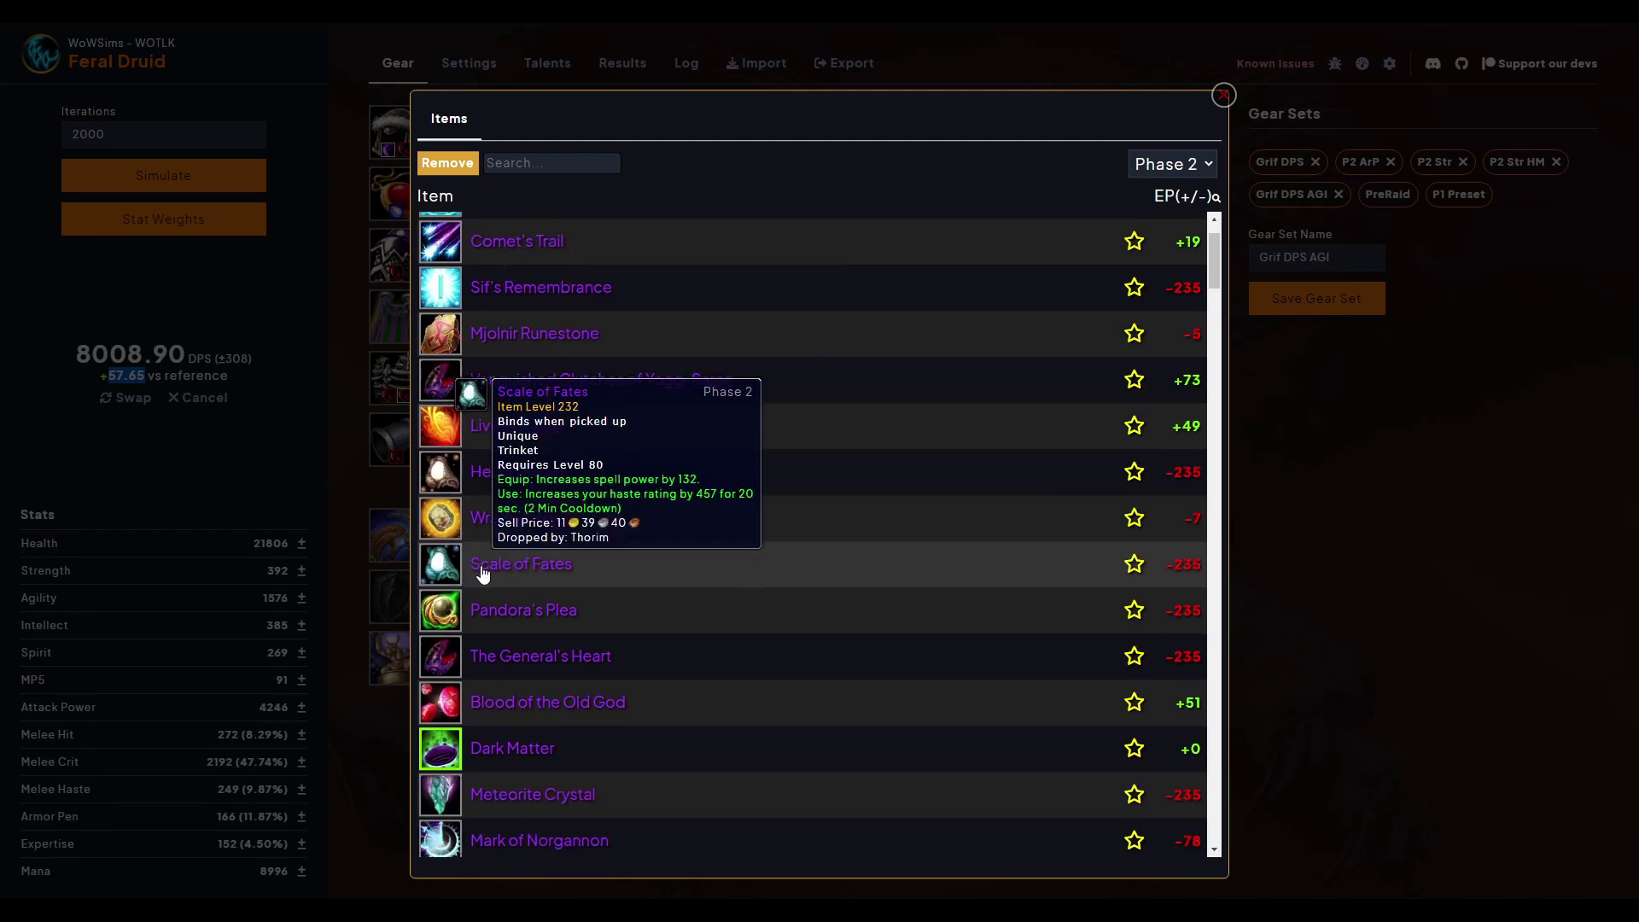
{"action": "mouse_move", "coordinate": [543, 298]}
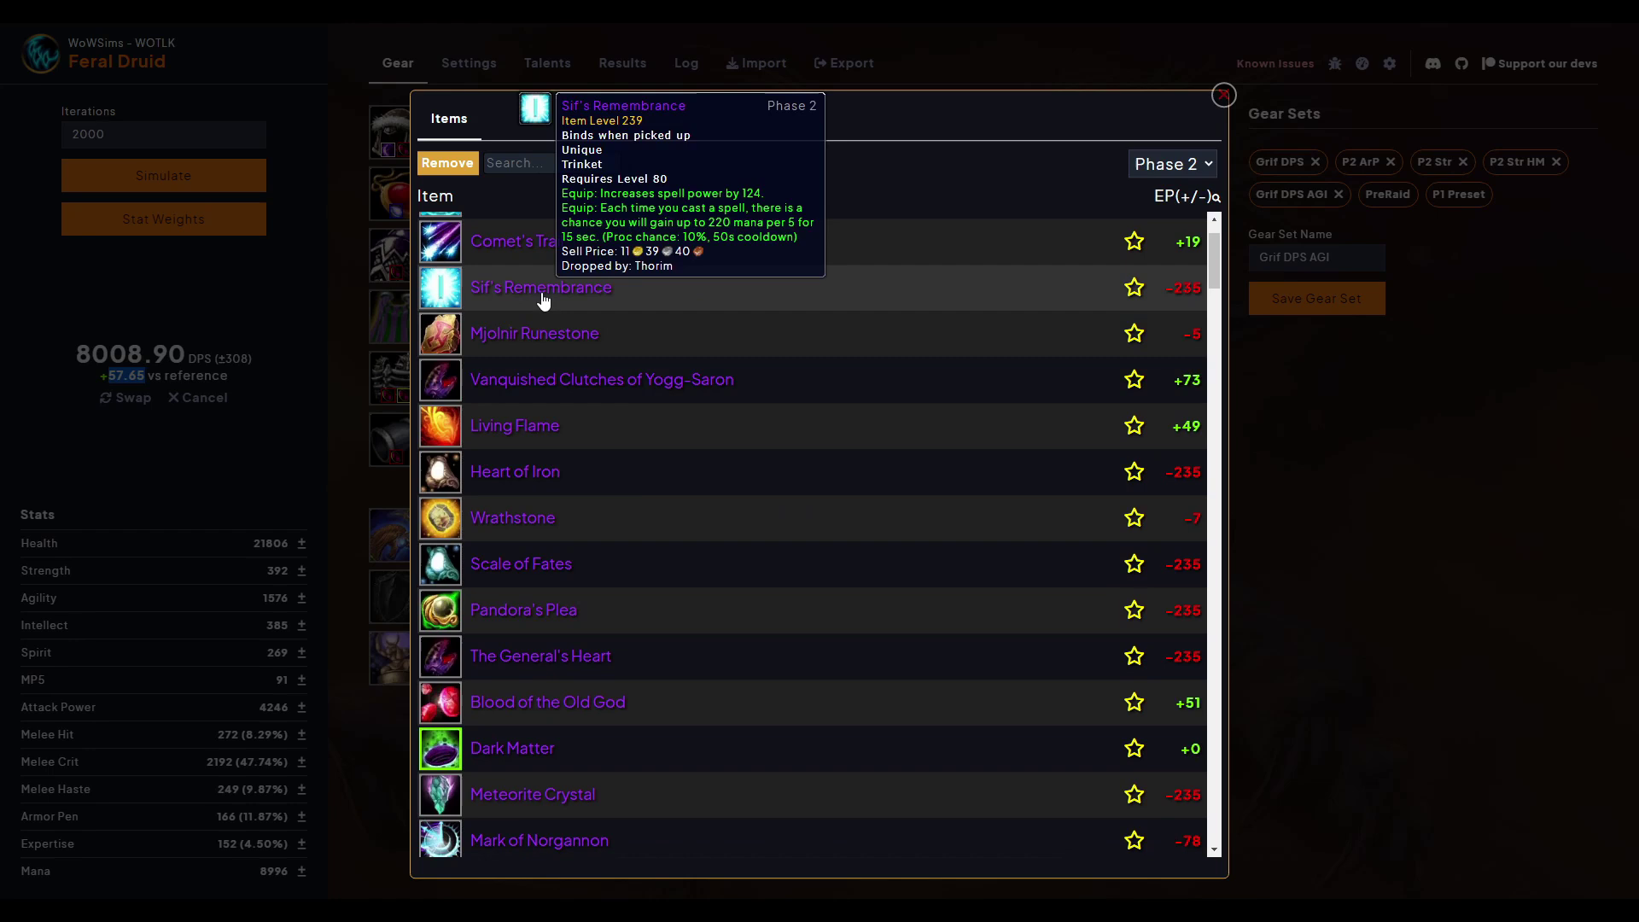
{"action": "scroll", "coordinate": [538, 260], "scroll_direction": "up", "scroll_amount": 1}
{"action": "mouse_move", "coordinate": [532, 246]}
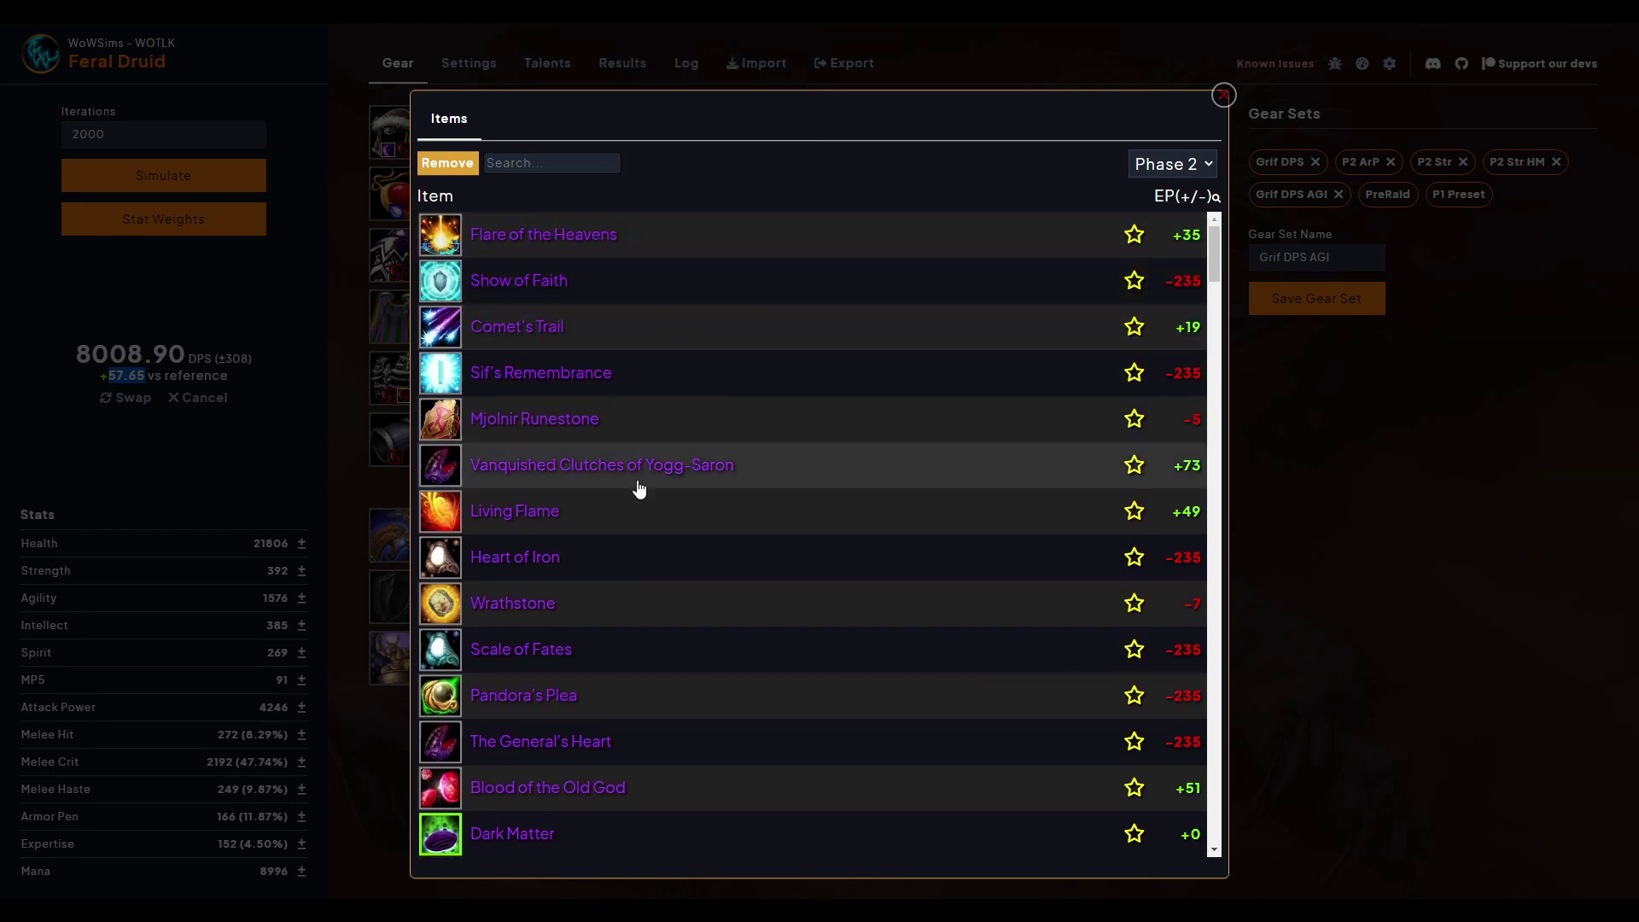
{"action": "scroll", "coordinate": [640, 489], "scroll_direction": "down", "scroll_amount": 2}
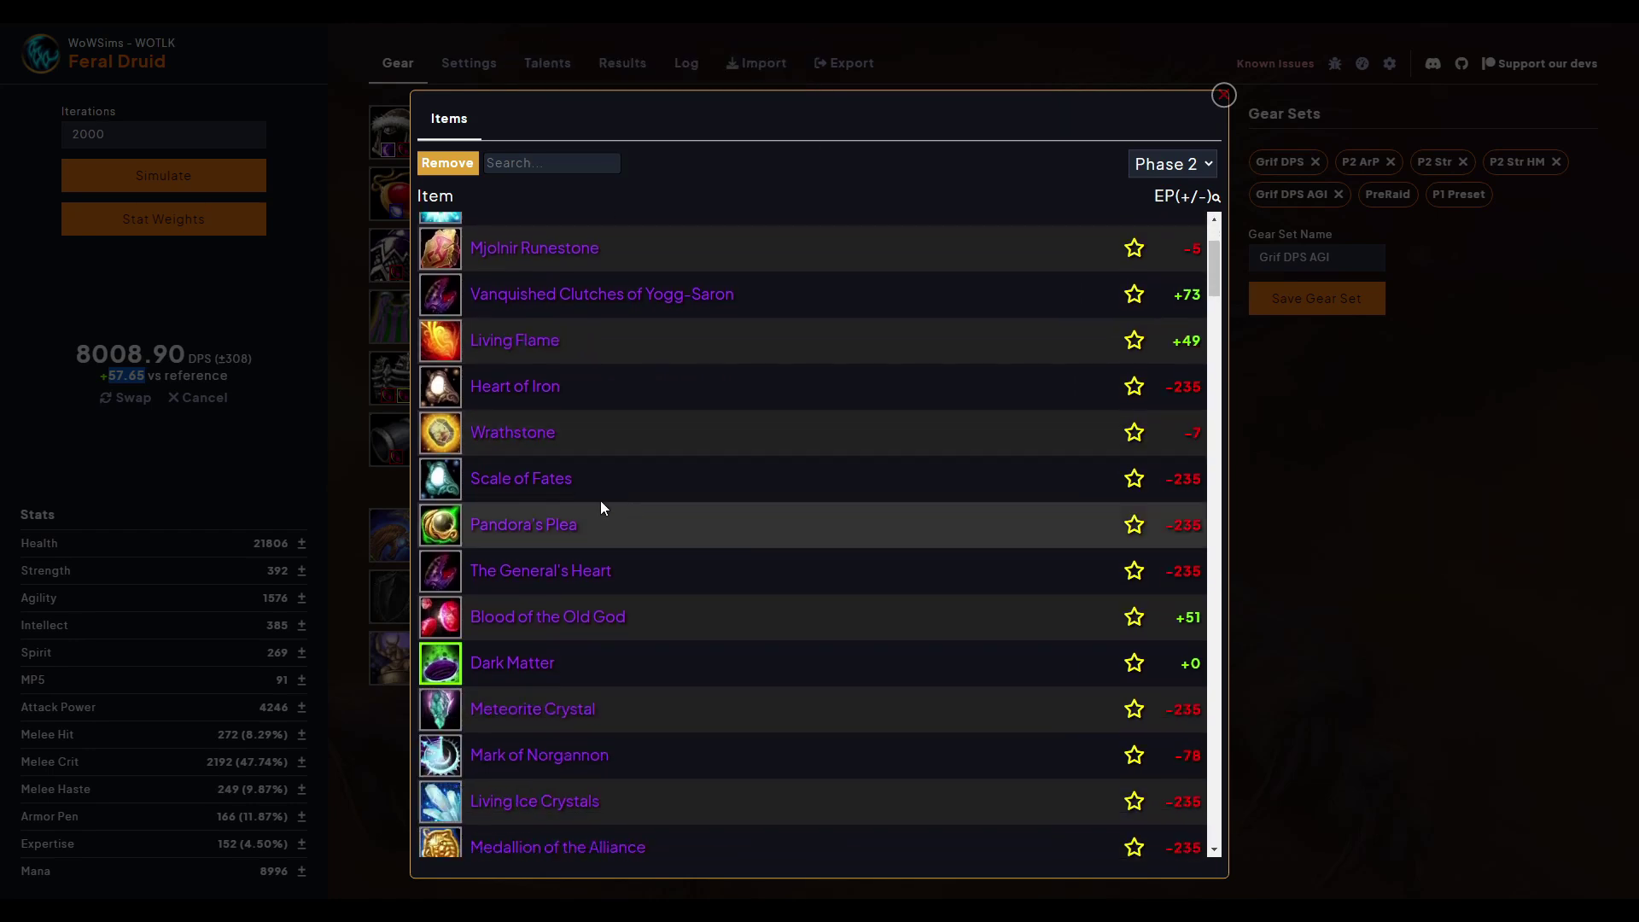
{"action": "left_click", "coordinate": [501, 435]}
{"action": "left_click", "coordinate": [1243, 483]}
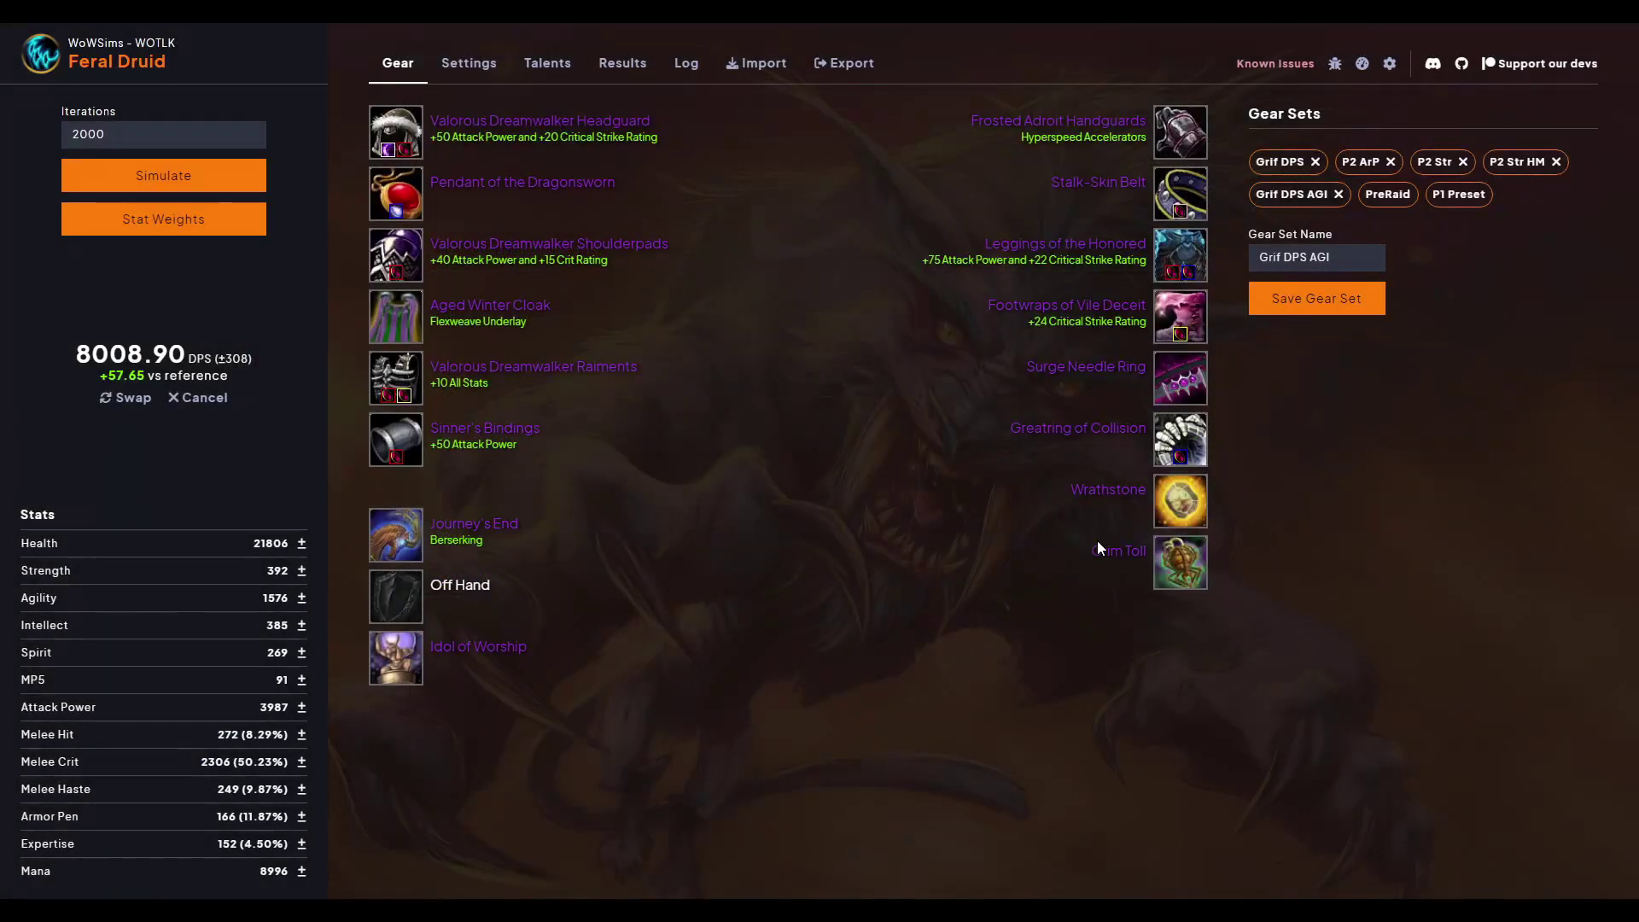
Simulate with Wrathstone (7903.94 DPS, -47.30 vs reference), then recheck the trinket list unchanged
{"action": "mouse_move", "coordinate": [1185, 513]}
{"action": "left_click", "coordinate": [174, 179]}
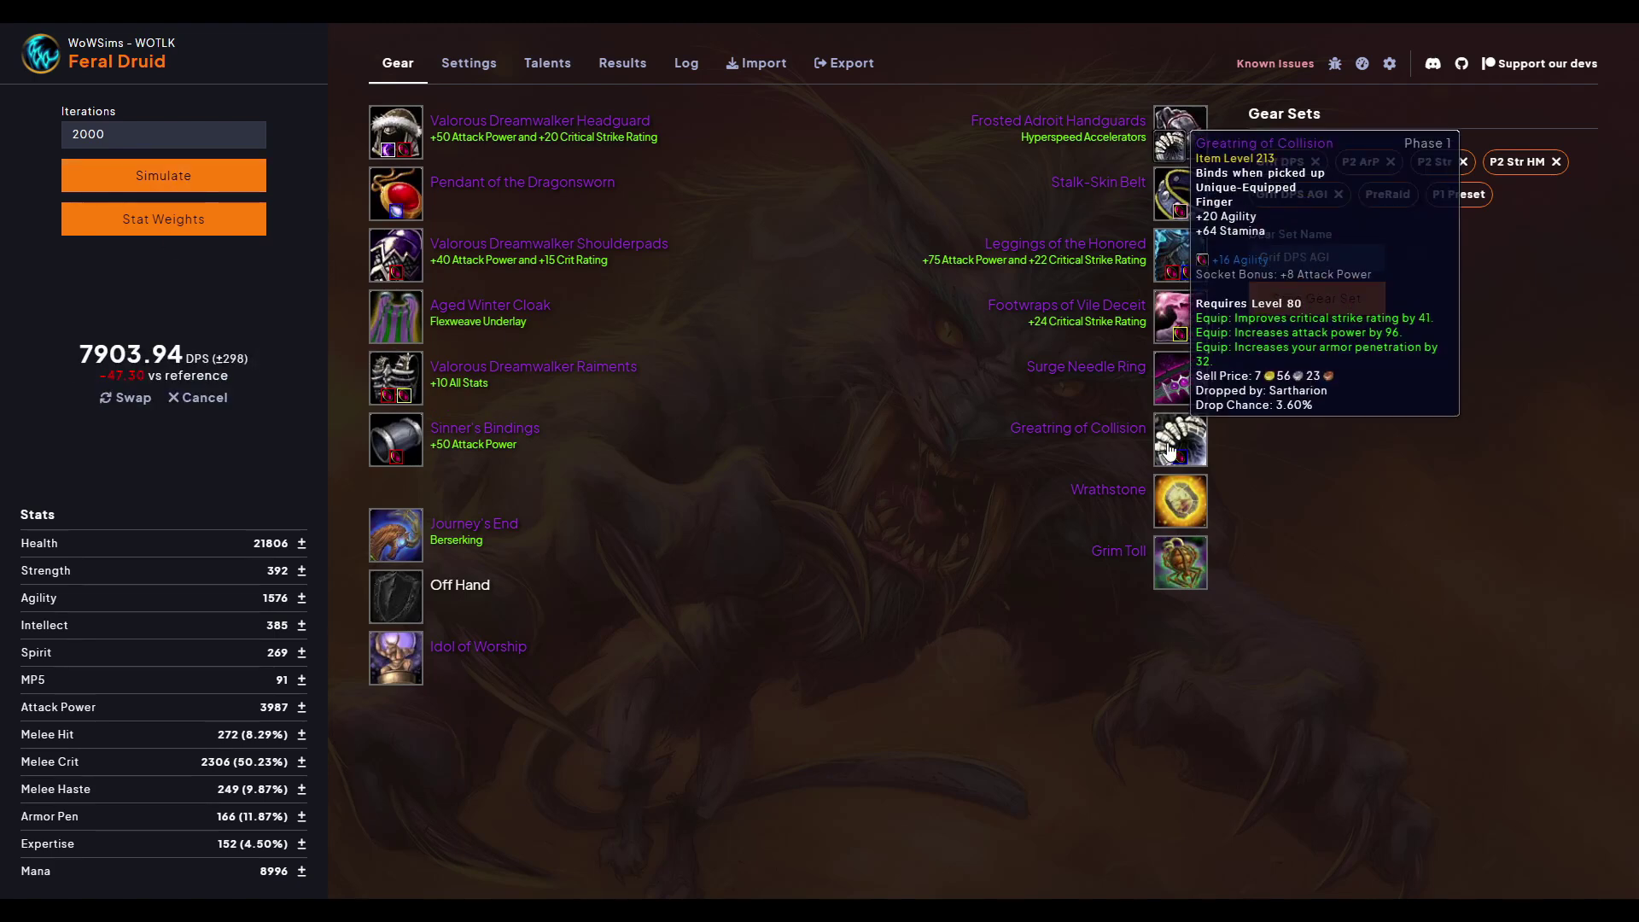
{"action": "left_click", "coordinate": [1178, 504]}
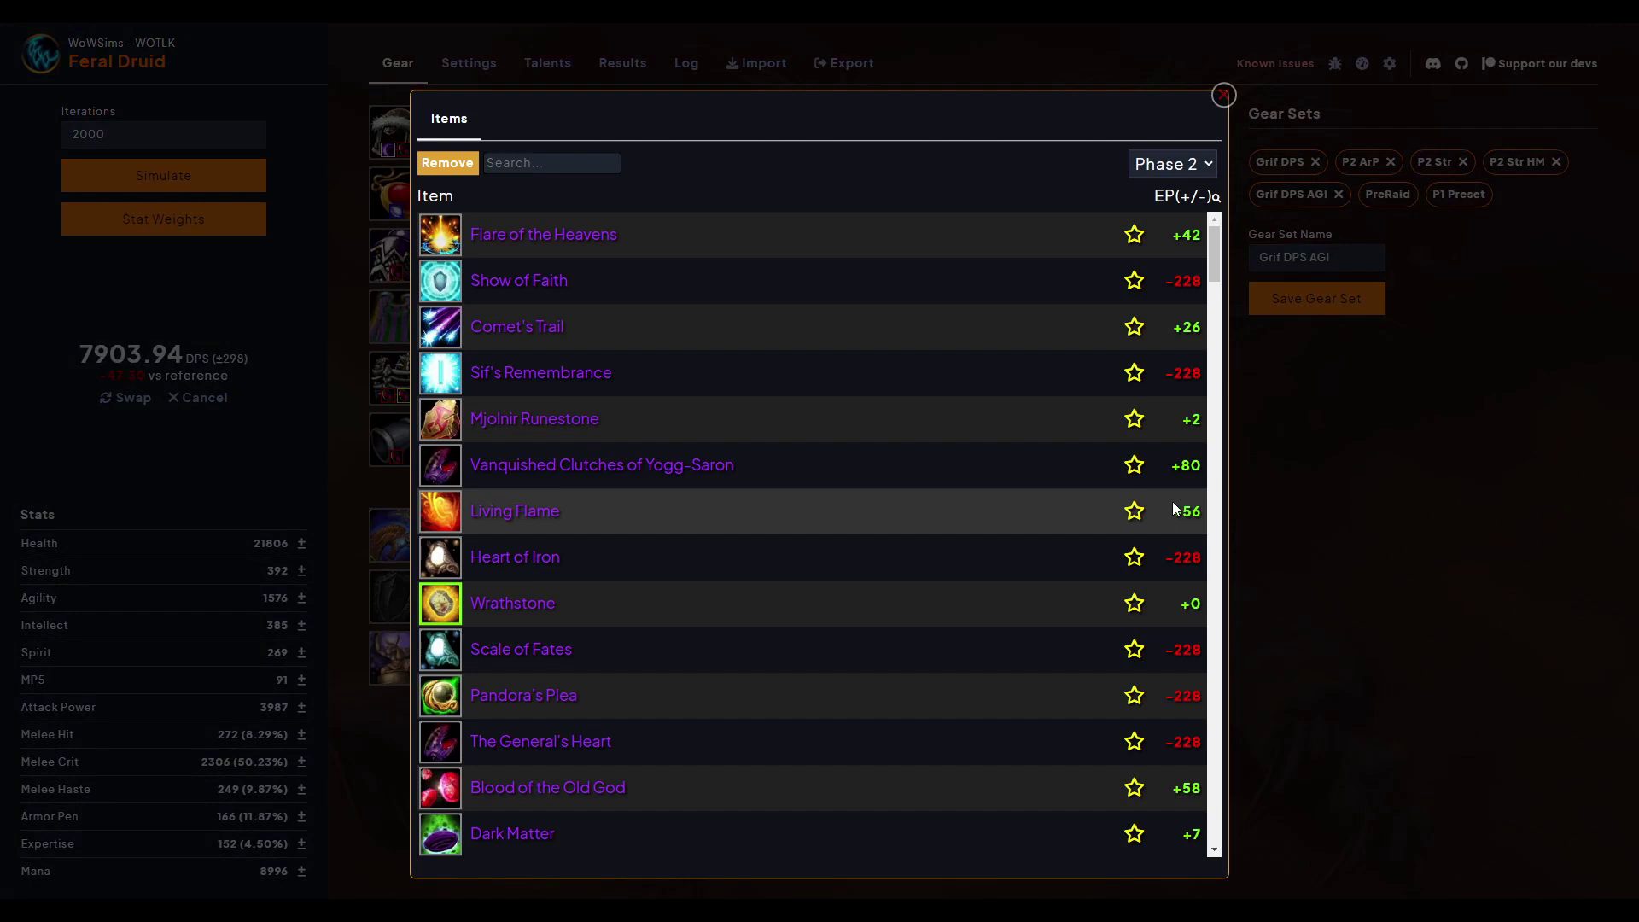
{"action": "mouse_move", "coordinate": [525, 611]}
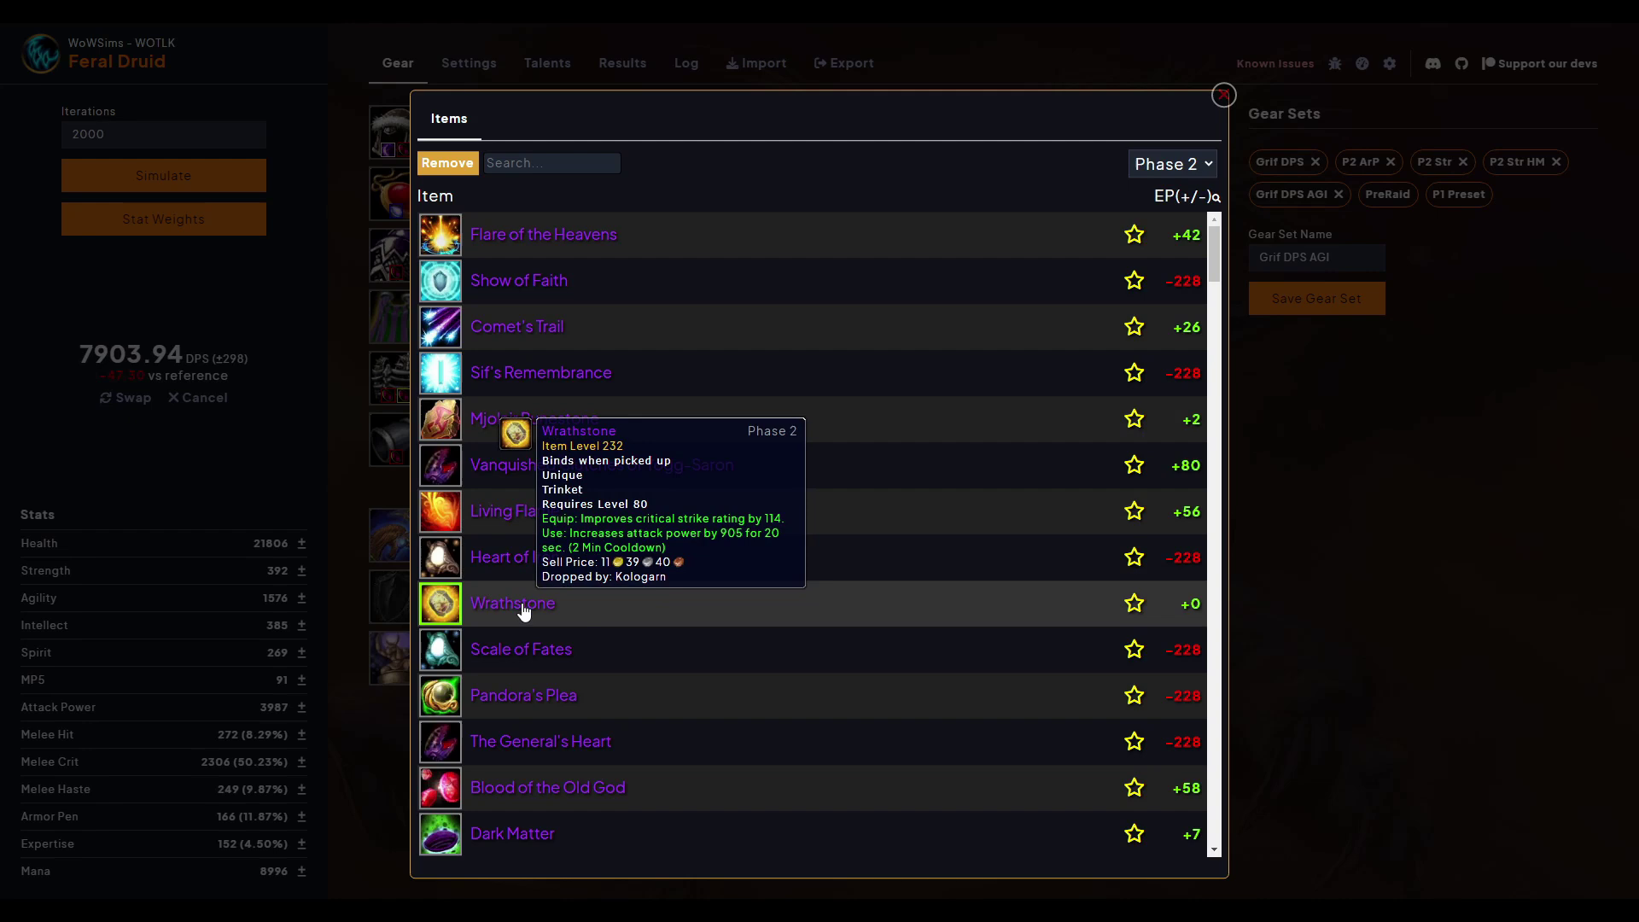
{"action": "left_click", "coordinate": [1355, 547]}
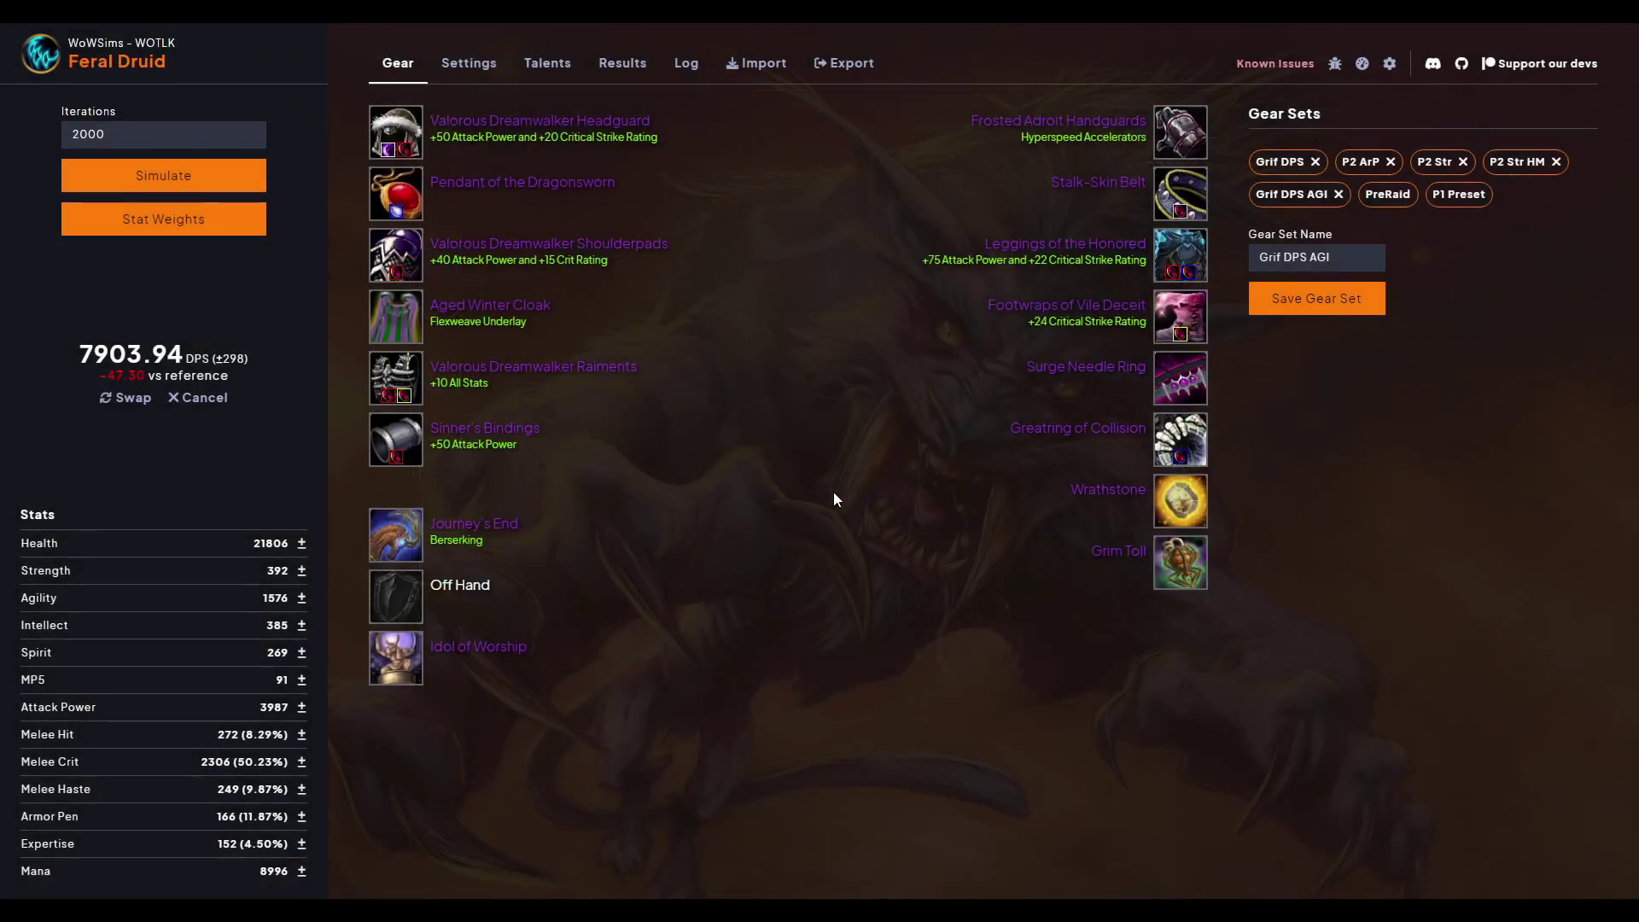
{"action": "left_click", "coordinate": [1178, 500]}
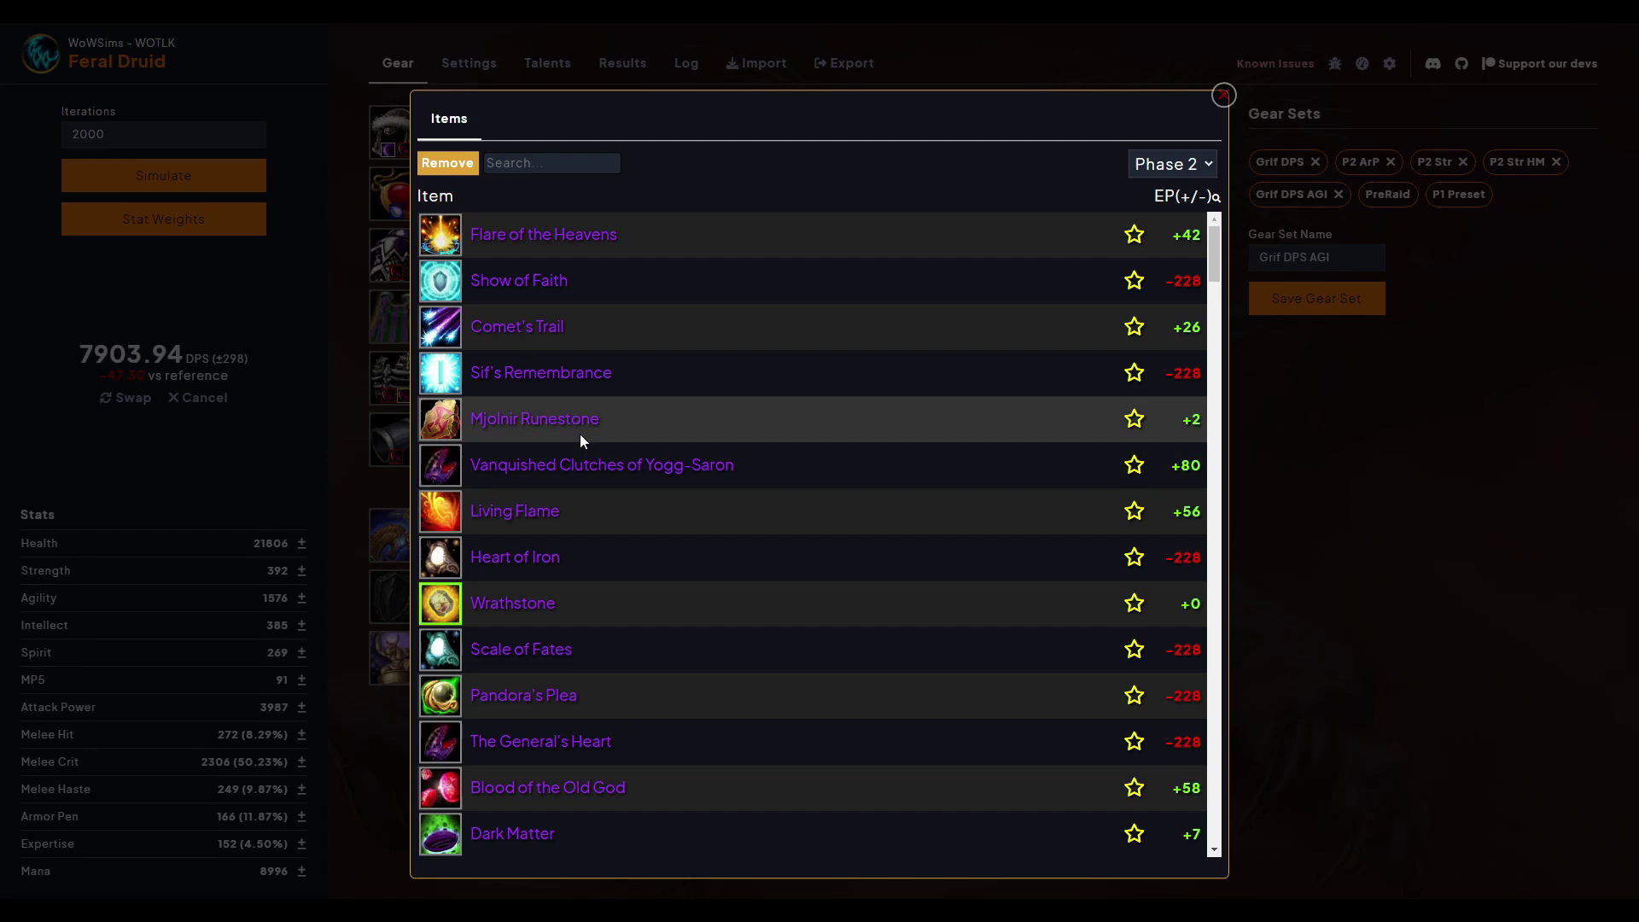
{"action": "mouse_move", "coordinate": [554, 428]}
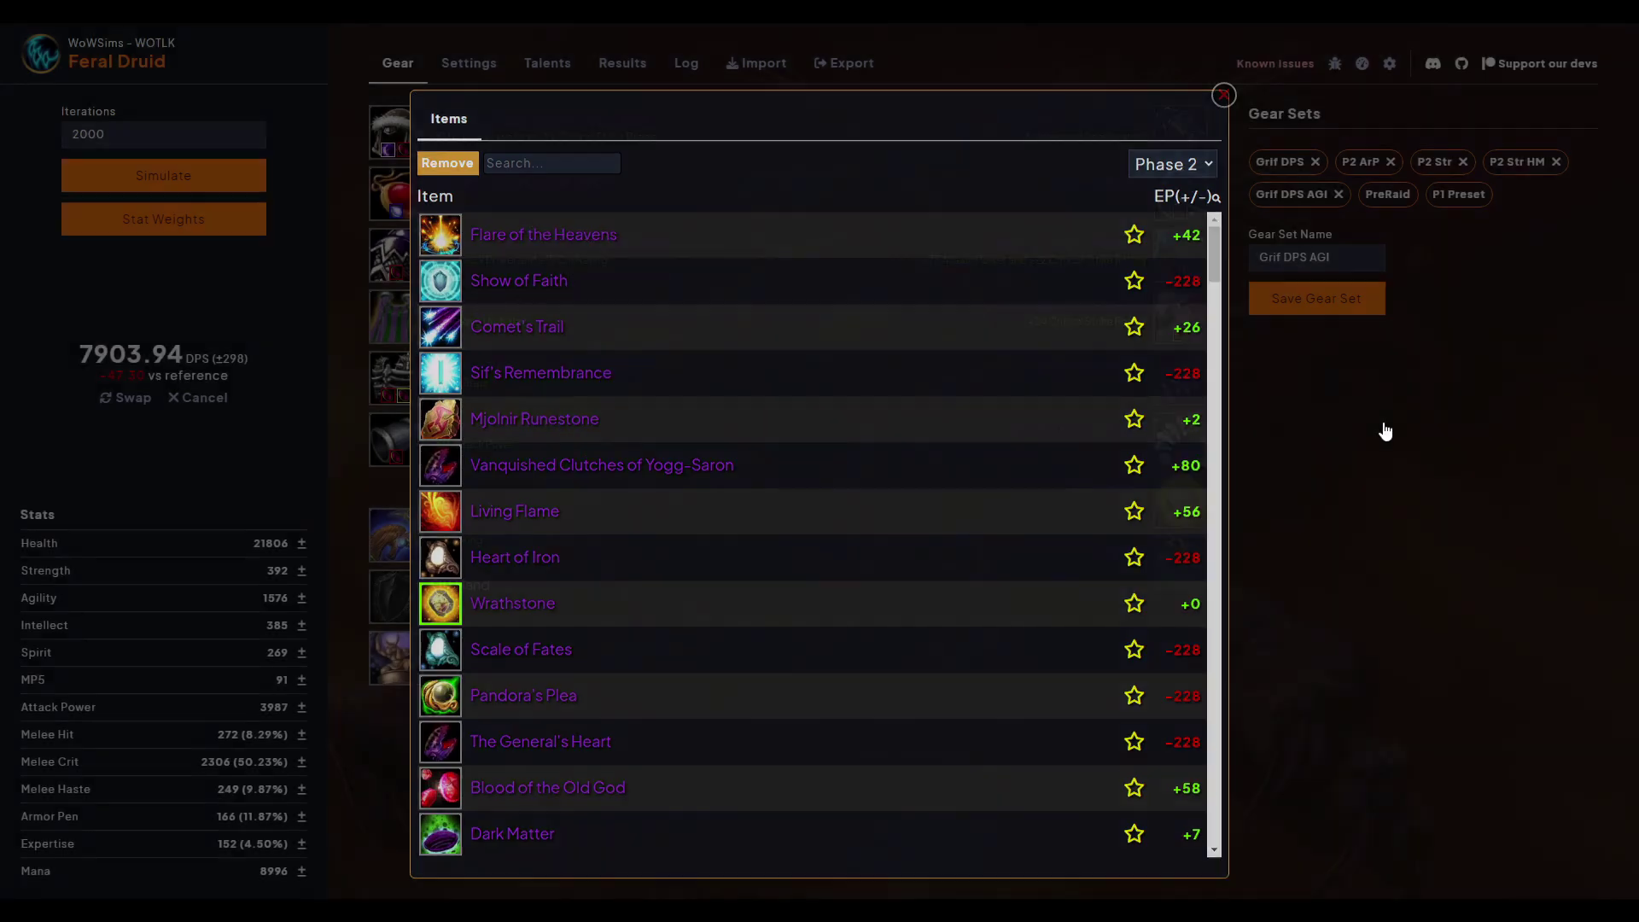
{"action": "left_click", "coordinate": [1384, 429]}
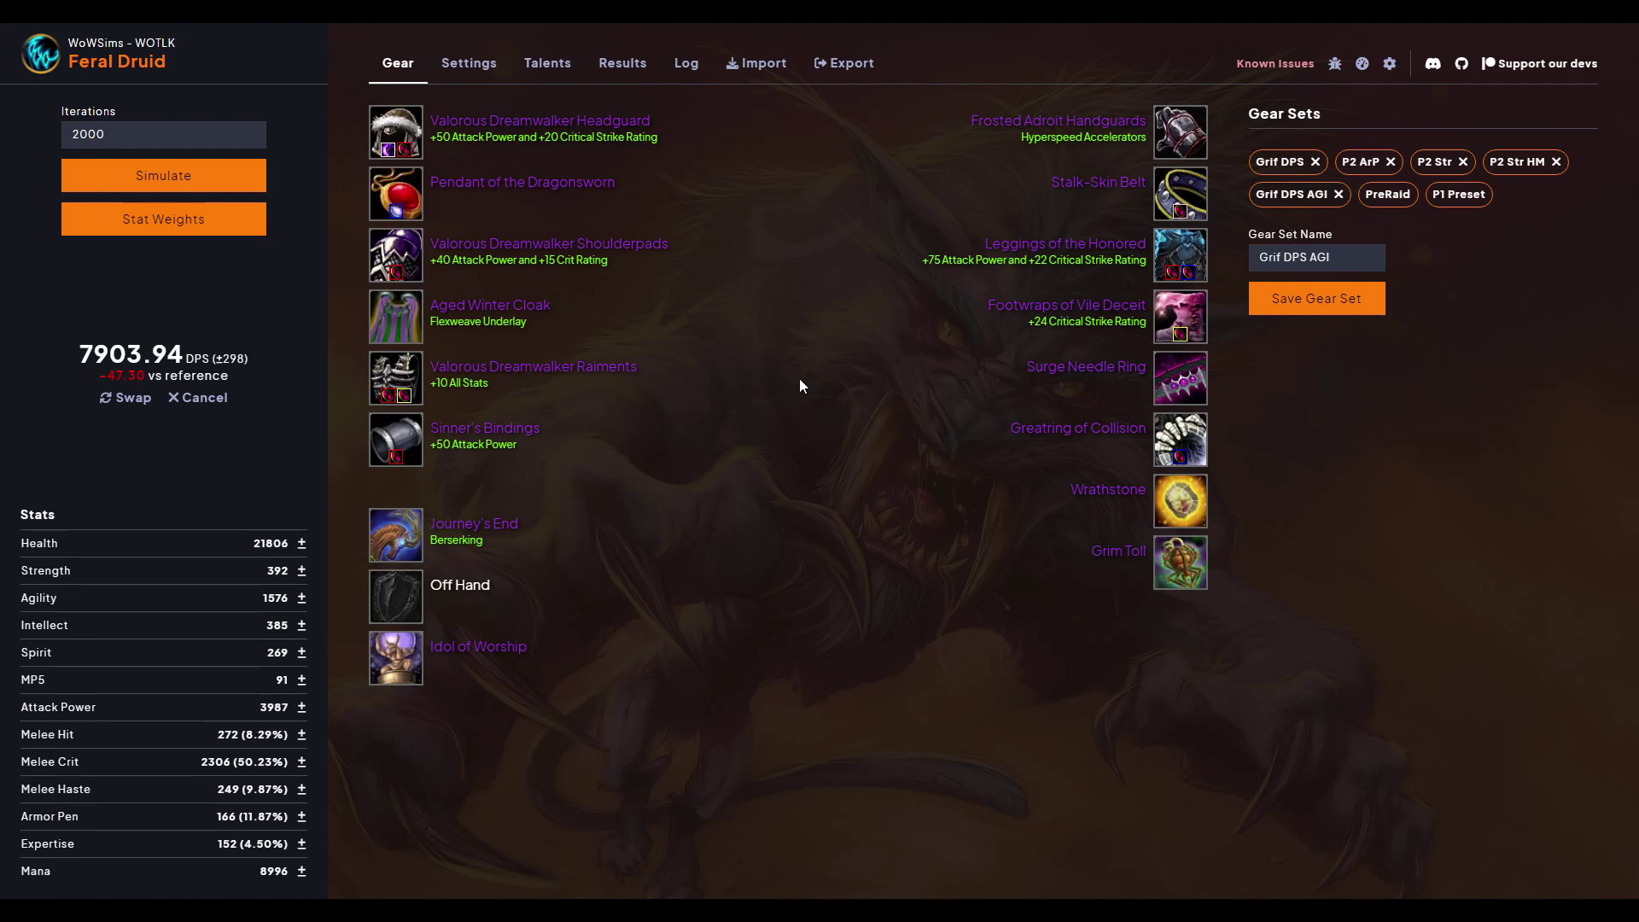
Equip Vanquished Clutches of Yogg-Saron in place of Wrathstone
{"action": "left_click", "coordinate": [1181, 503]}
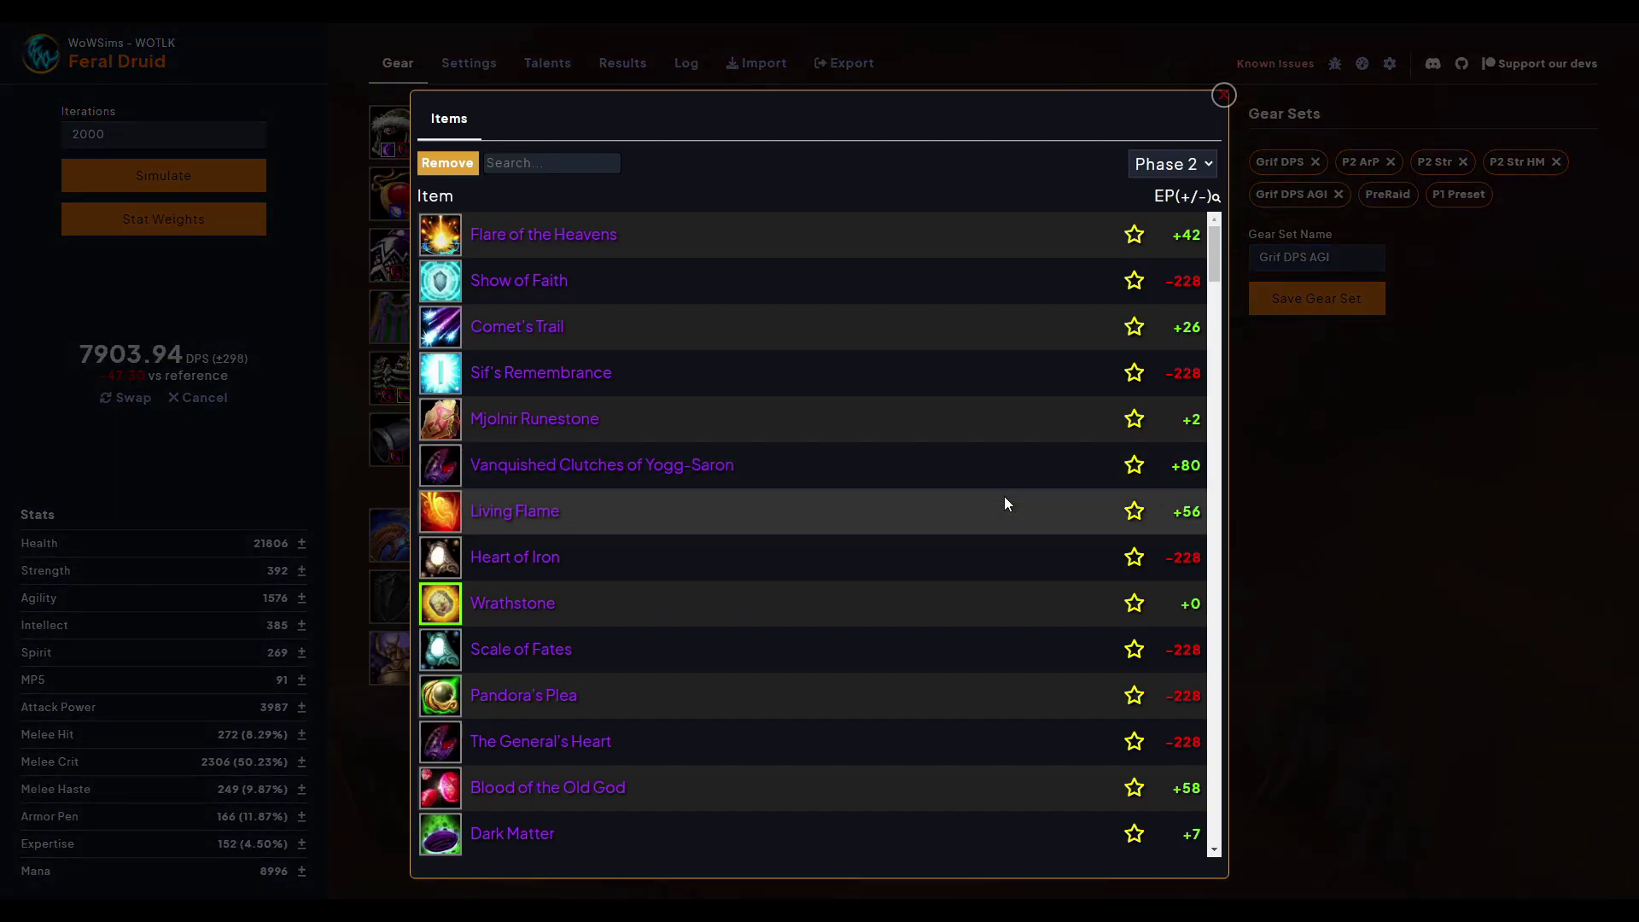
{"action": "left_click", "coordinate": [569, 475]}
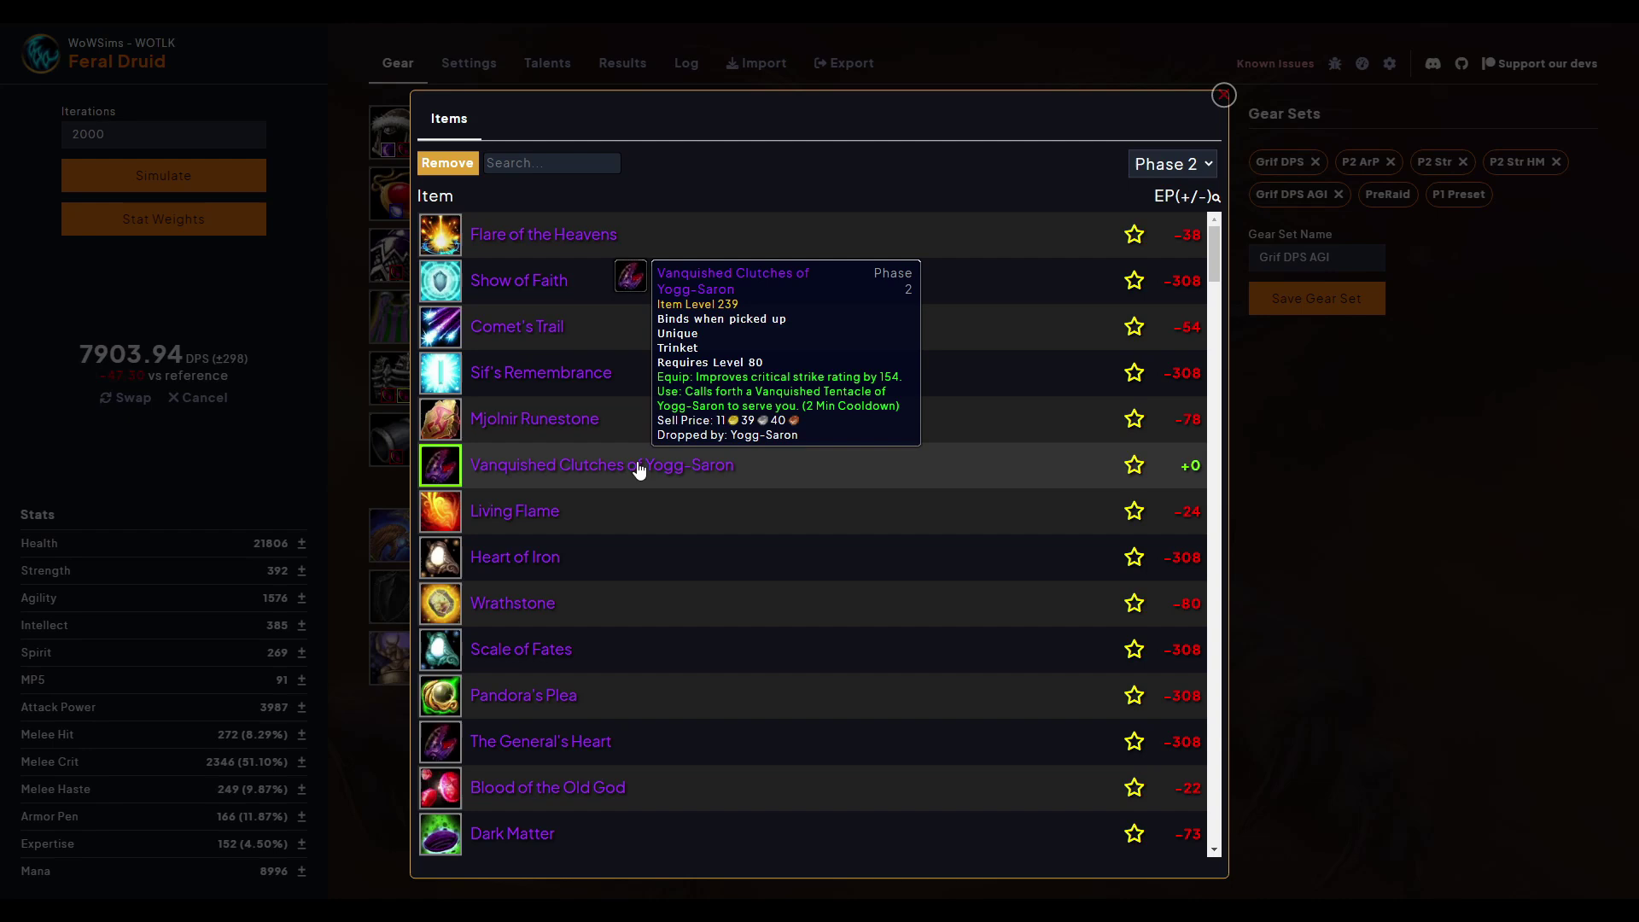
{"action": "scroll", "coordinate": [640, 471], "scroll_direction": "down", "scroll_amount": 2}
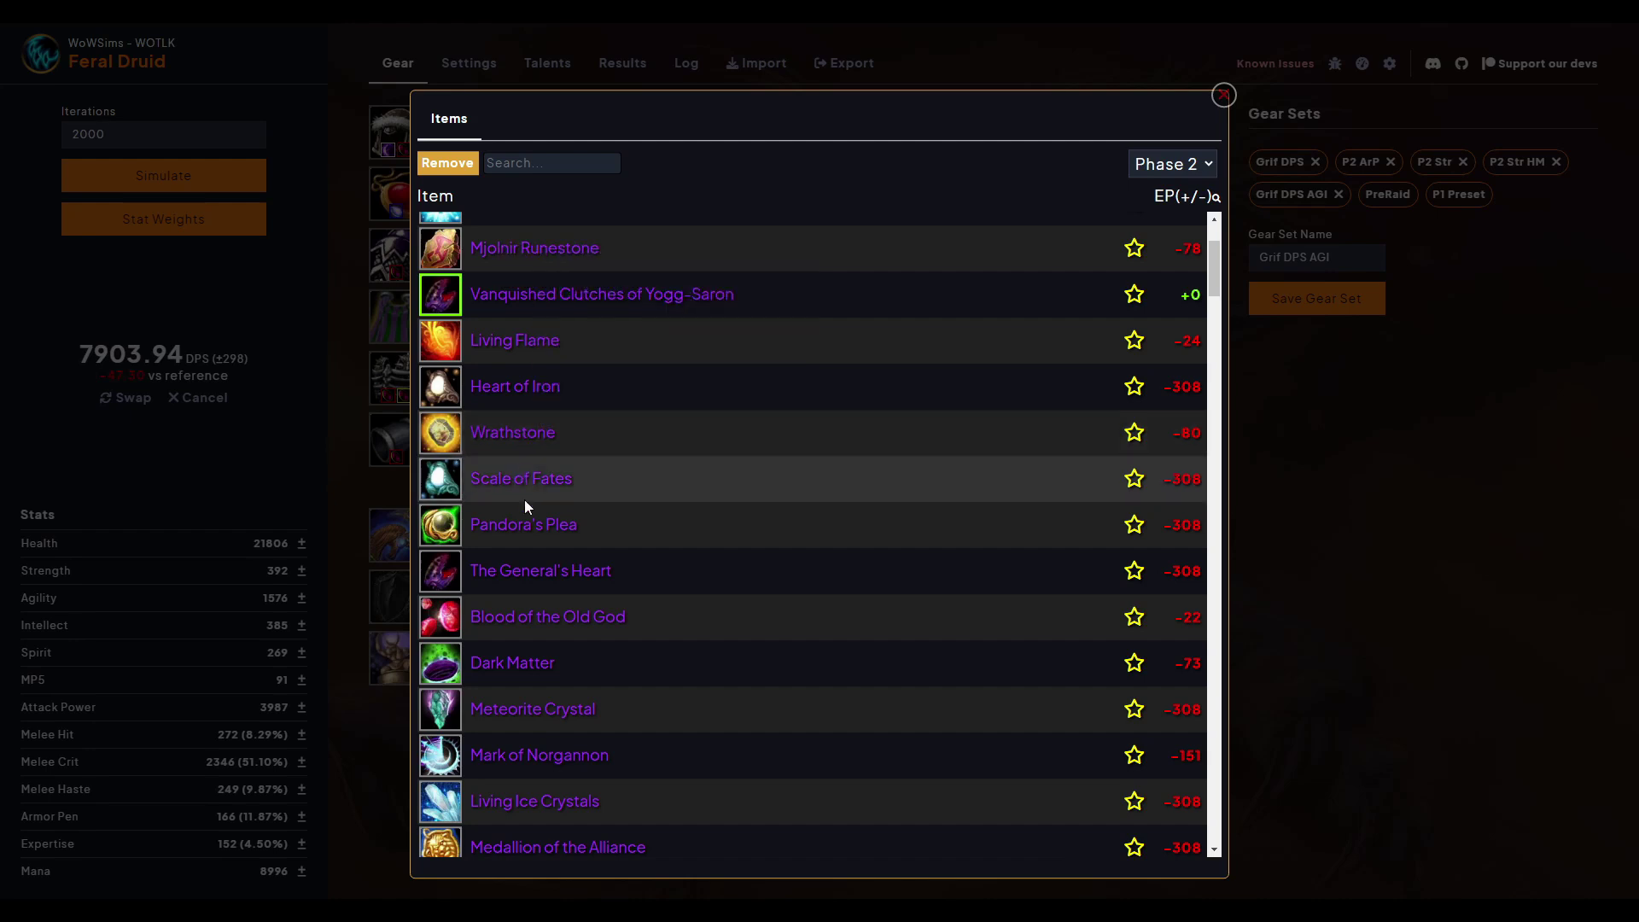
Scroll the trinket list to compare recalculated EP values, e.g. Pyrite Infuser at -57
{"action": "scroll", "coordinate": [545, 509], "scroll_direction": "up", "scroll_amount": 1}
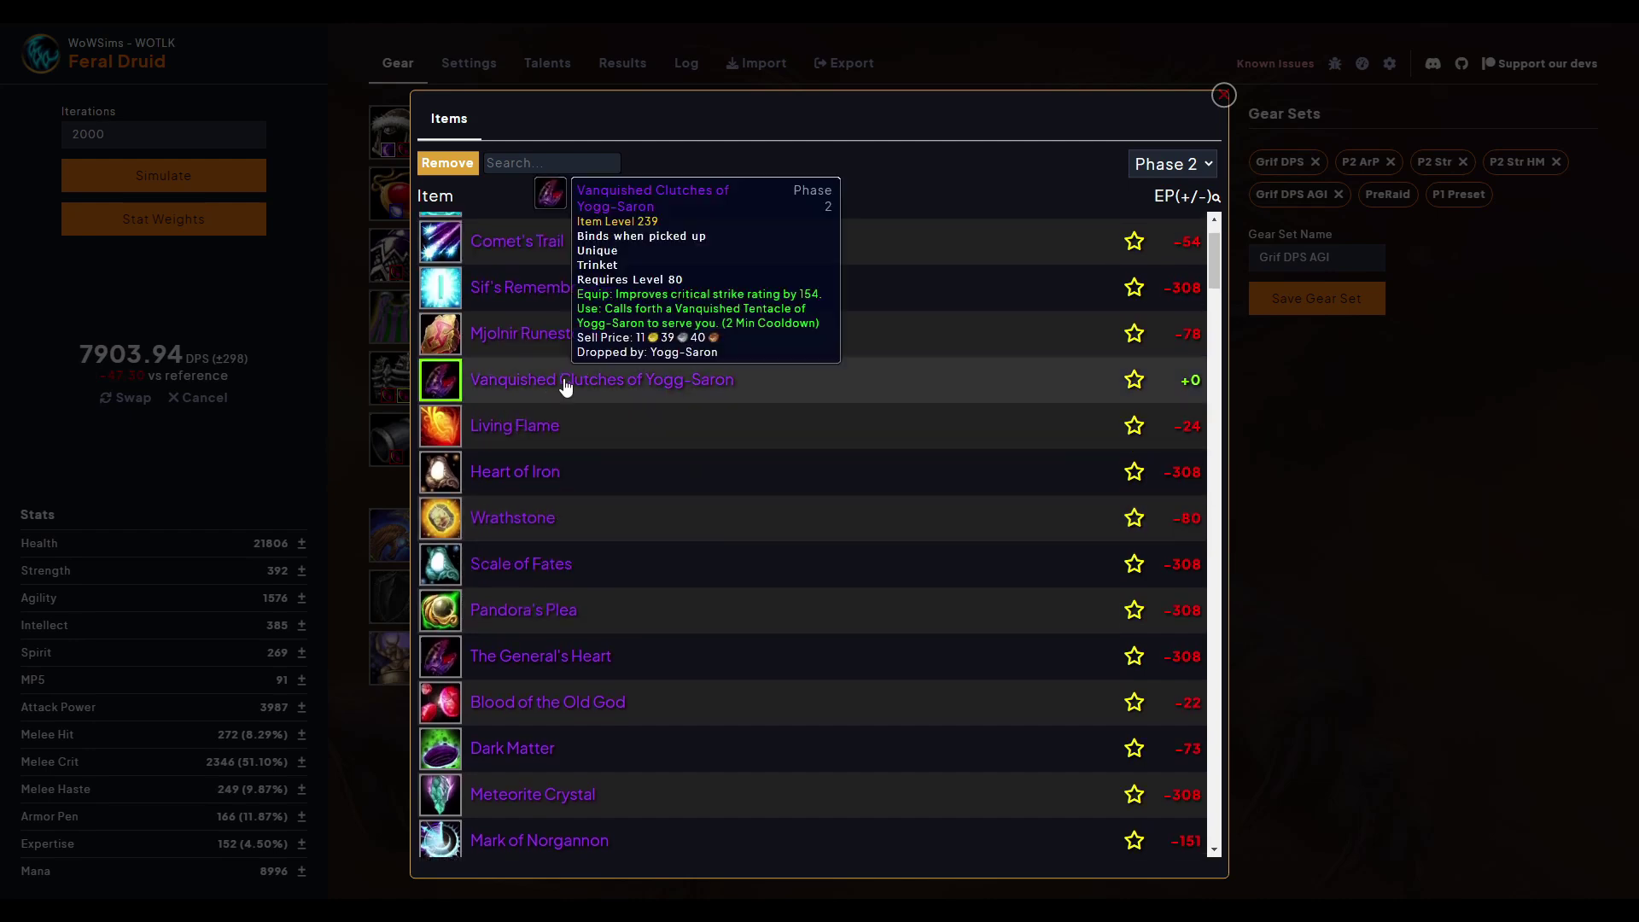
{"action": "scroll", "coordinate": [643, 411], "scroll_direction": "up", "scroll_amount": 1}
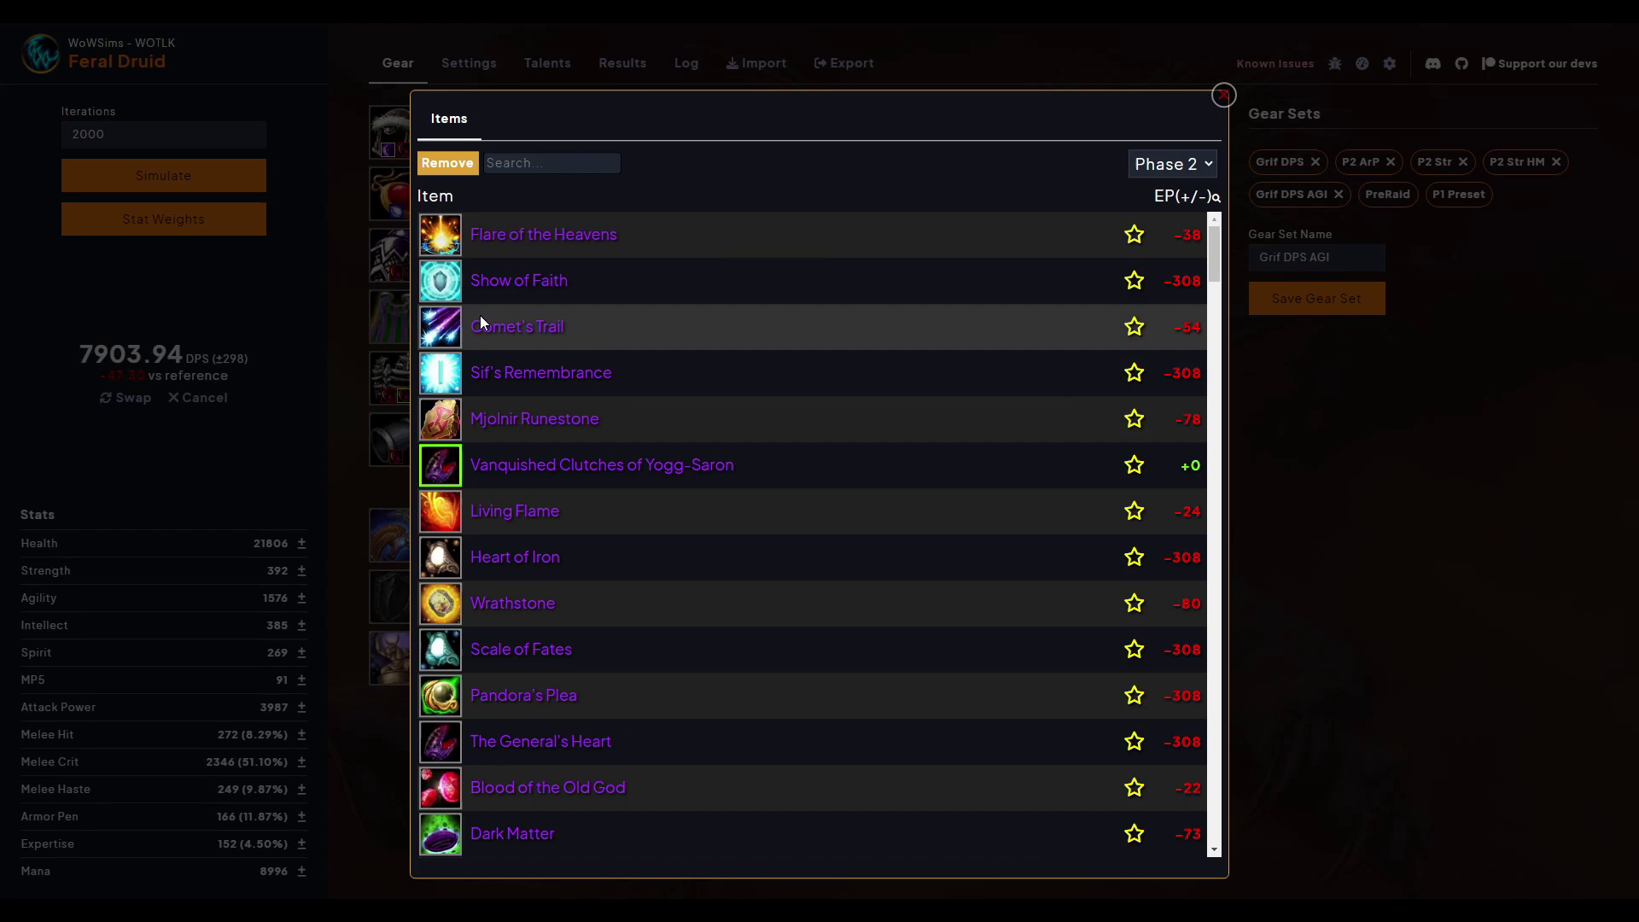
{"action": "scroll", "coordinate": [609, 413], "scroll_direction": "down", "scroll_amount": 4}
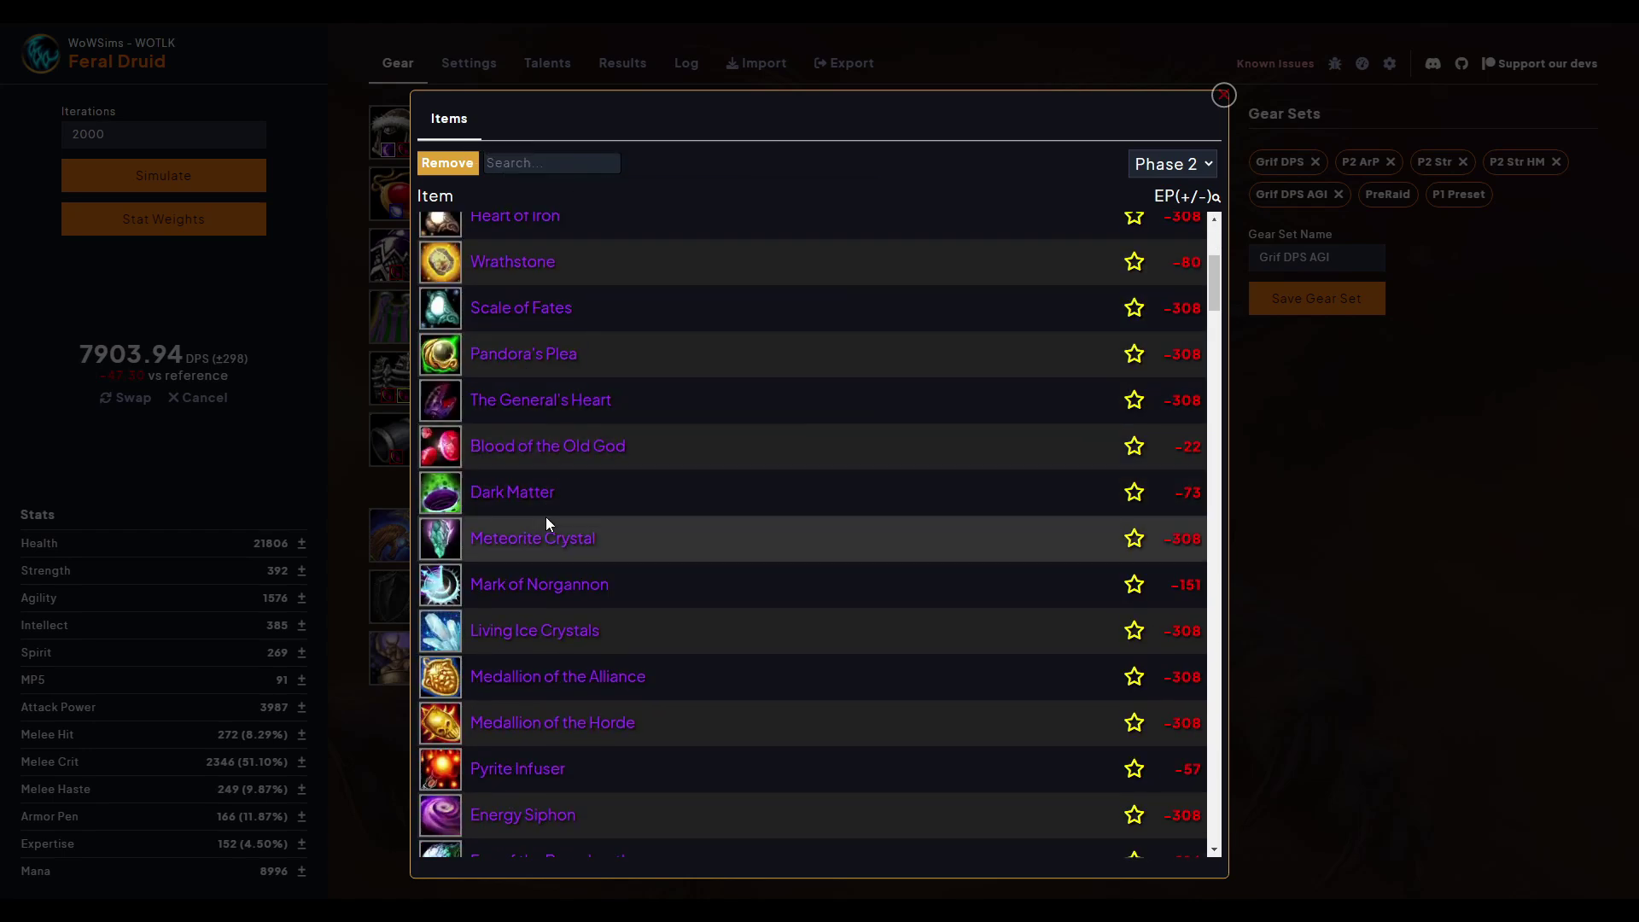
{"action": "mouse_move", "coordinate": [531, 546]}
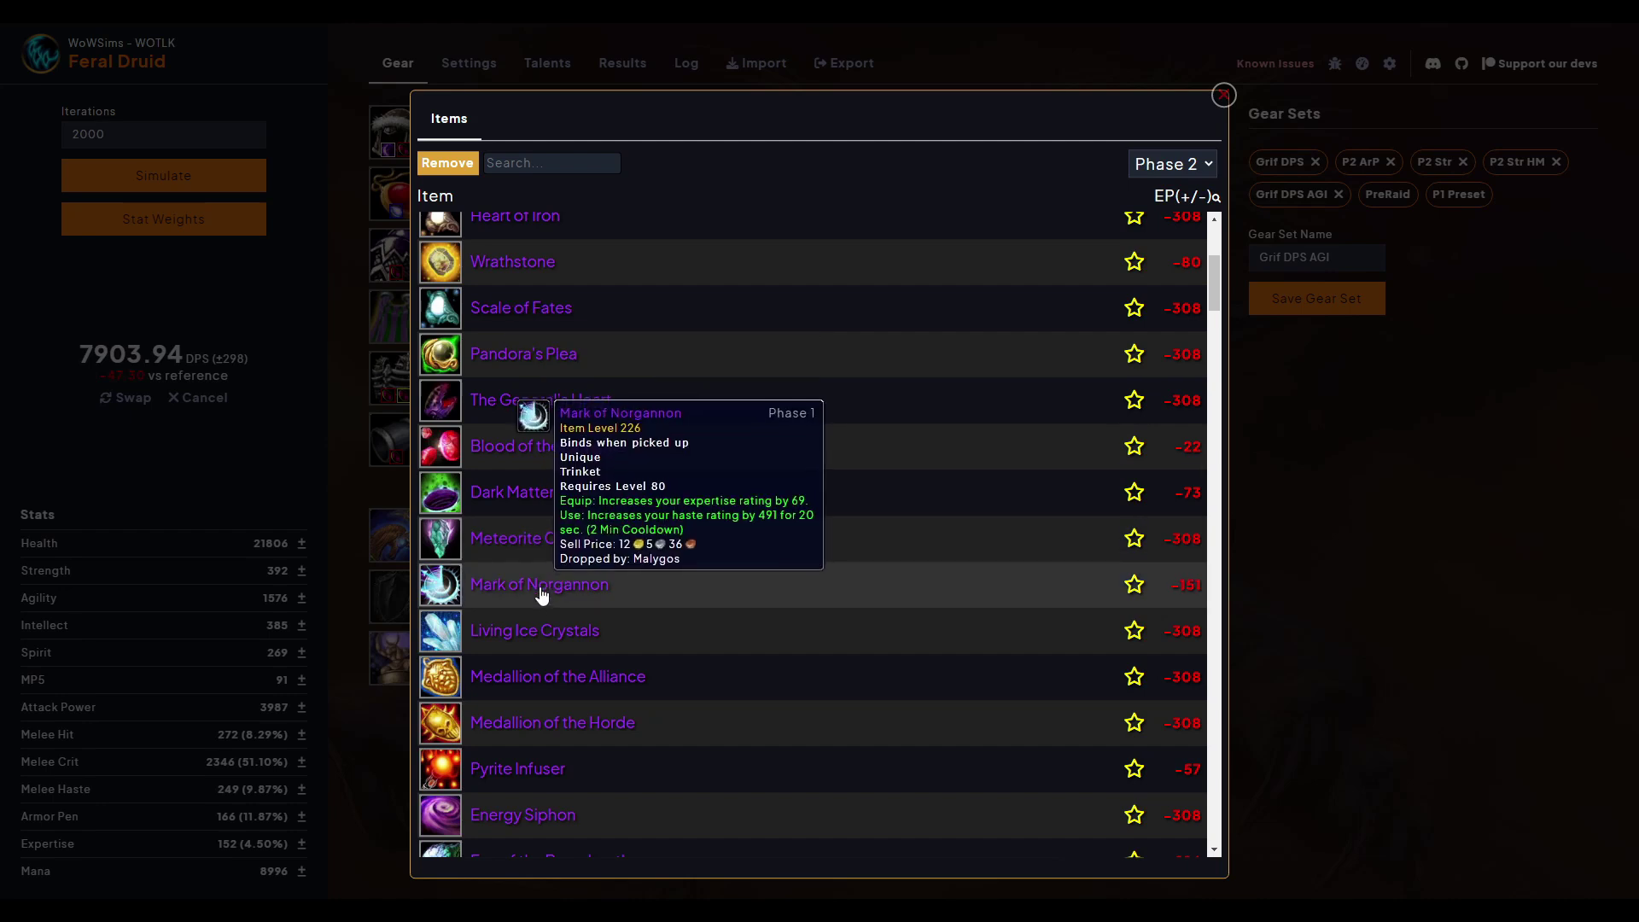
{"action": "mouse_move", "coordinate": [523, 634]}
{"action": "scroll", "coordinate": [521, 630], "scroll_direction": "down", "scroll_amount": 1}
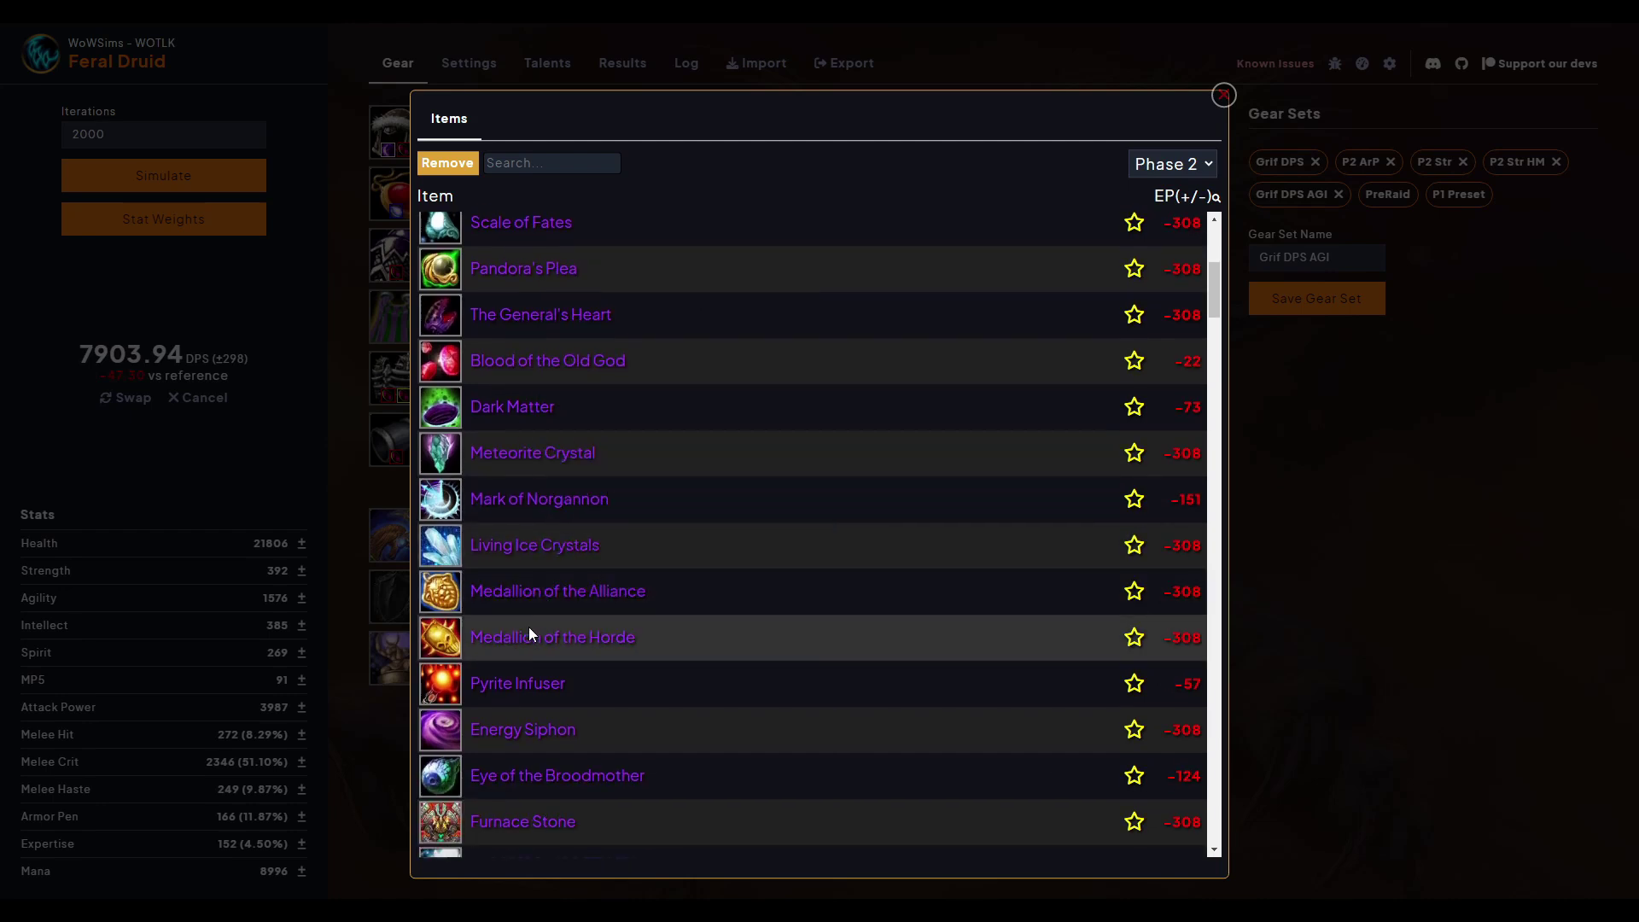
{"action": "mouse_move", "coordinate": [518, 688]}
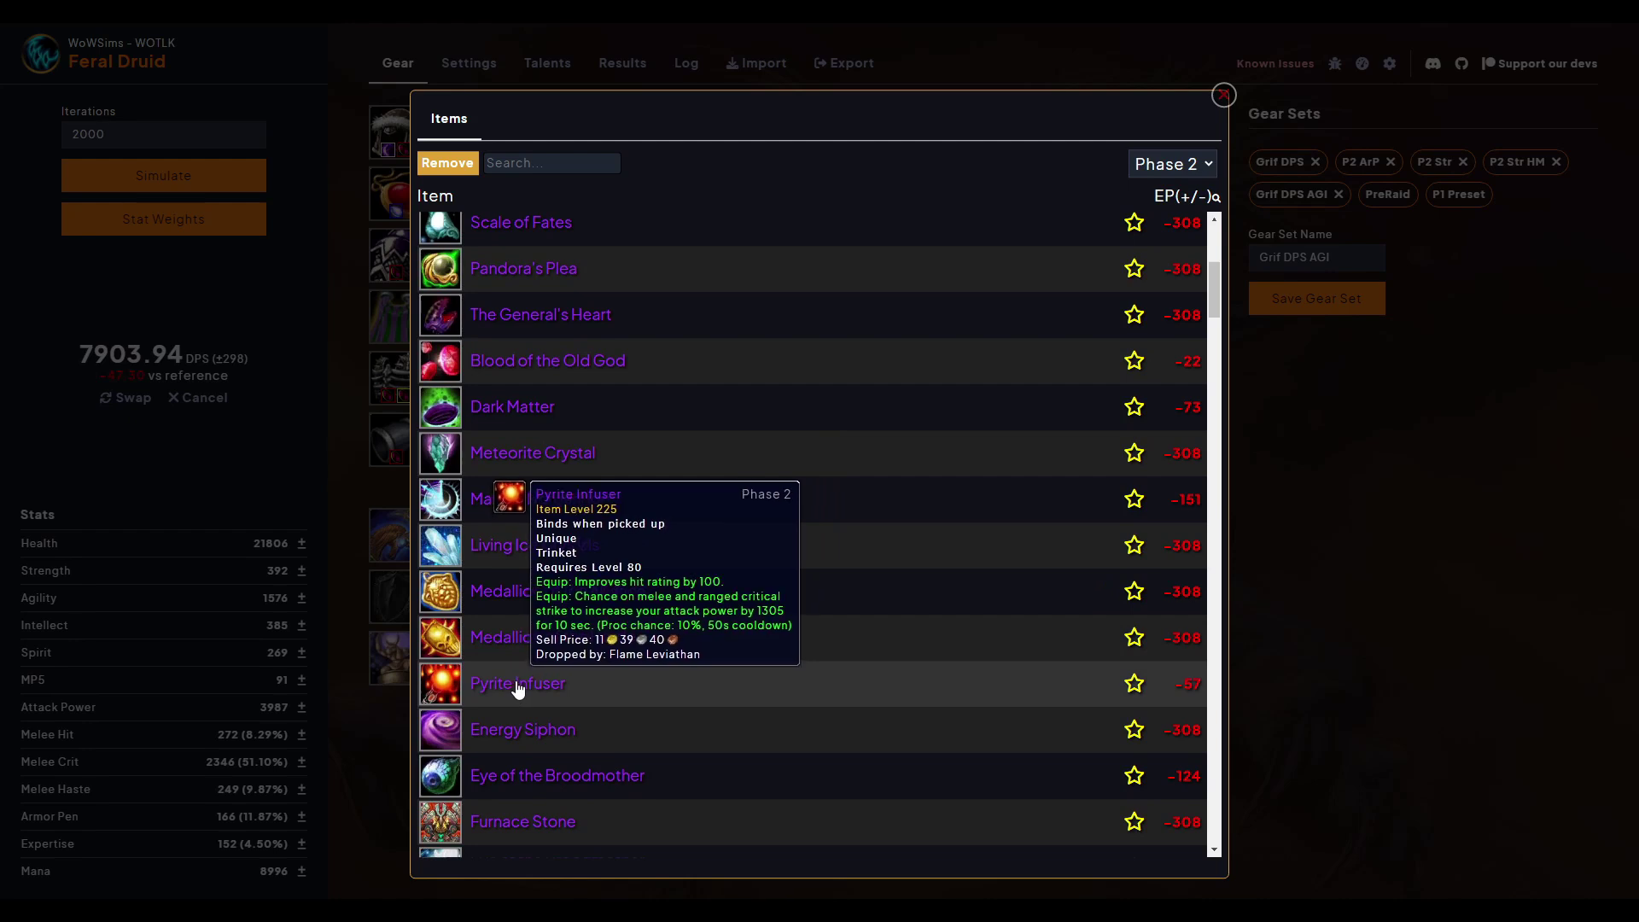
Equip Pyrite Infuser beside Grim Toll and simulate: 7826.64 DPS, about 124 below reference
{"action": "left_click", "coordinate": [517, 689]}
{"action": "left_click", "coordinate": [1244, 622]}
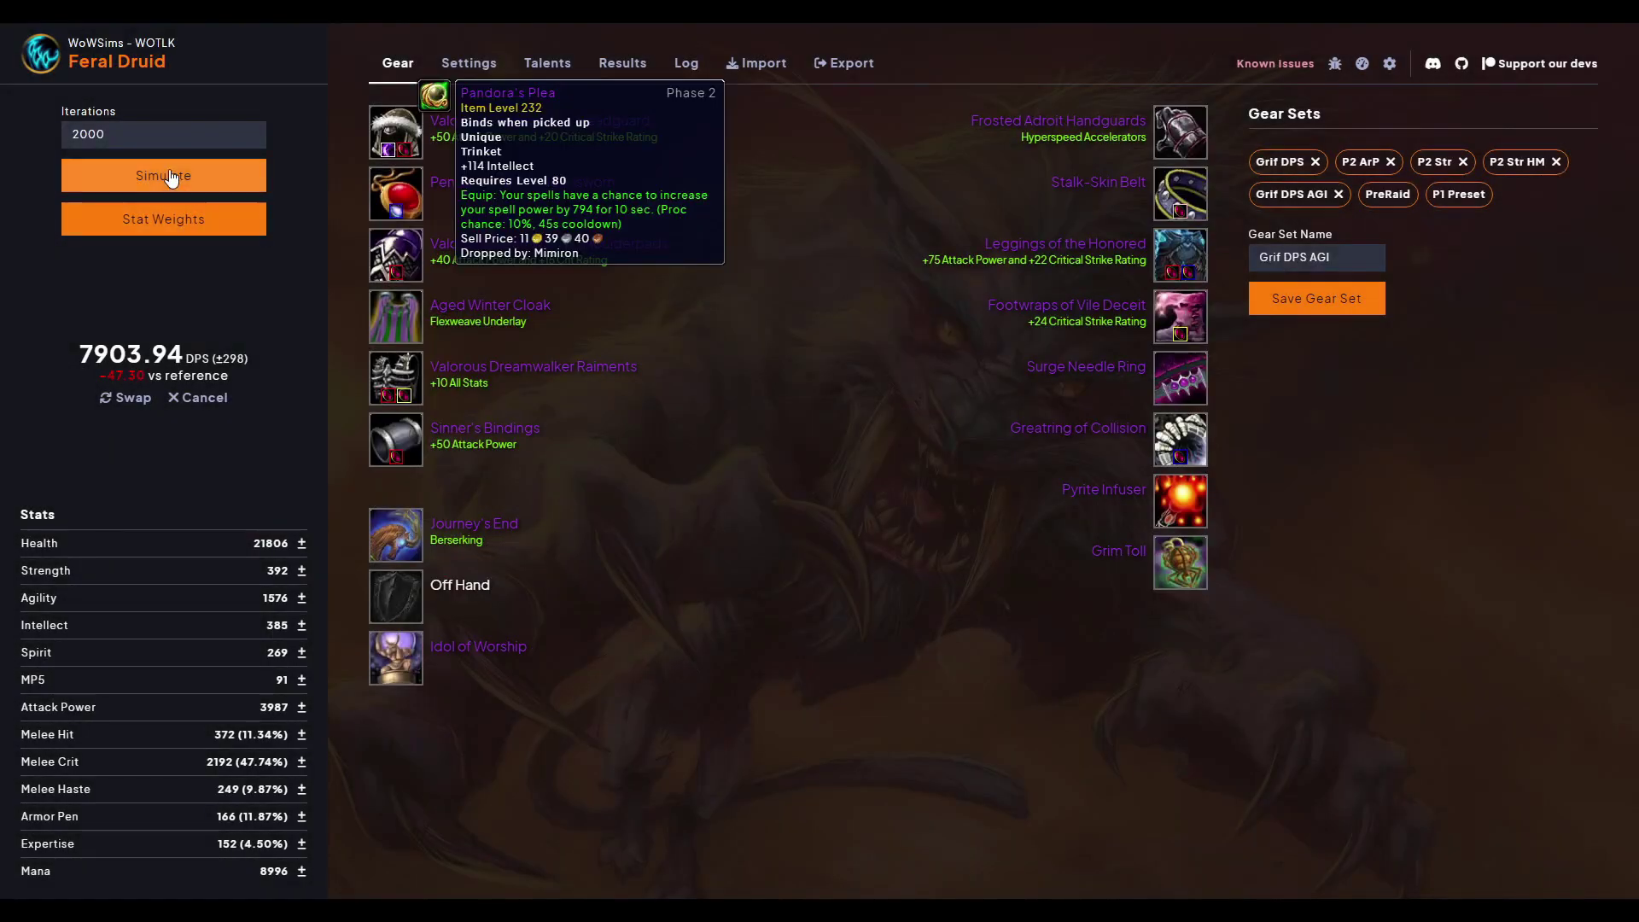
{"action": "left_click", "coordinate": [169, 180]}
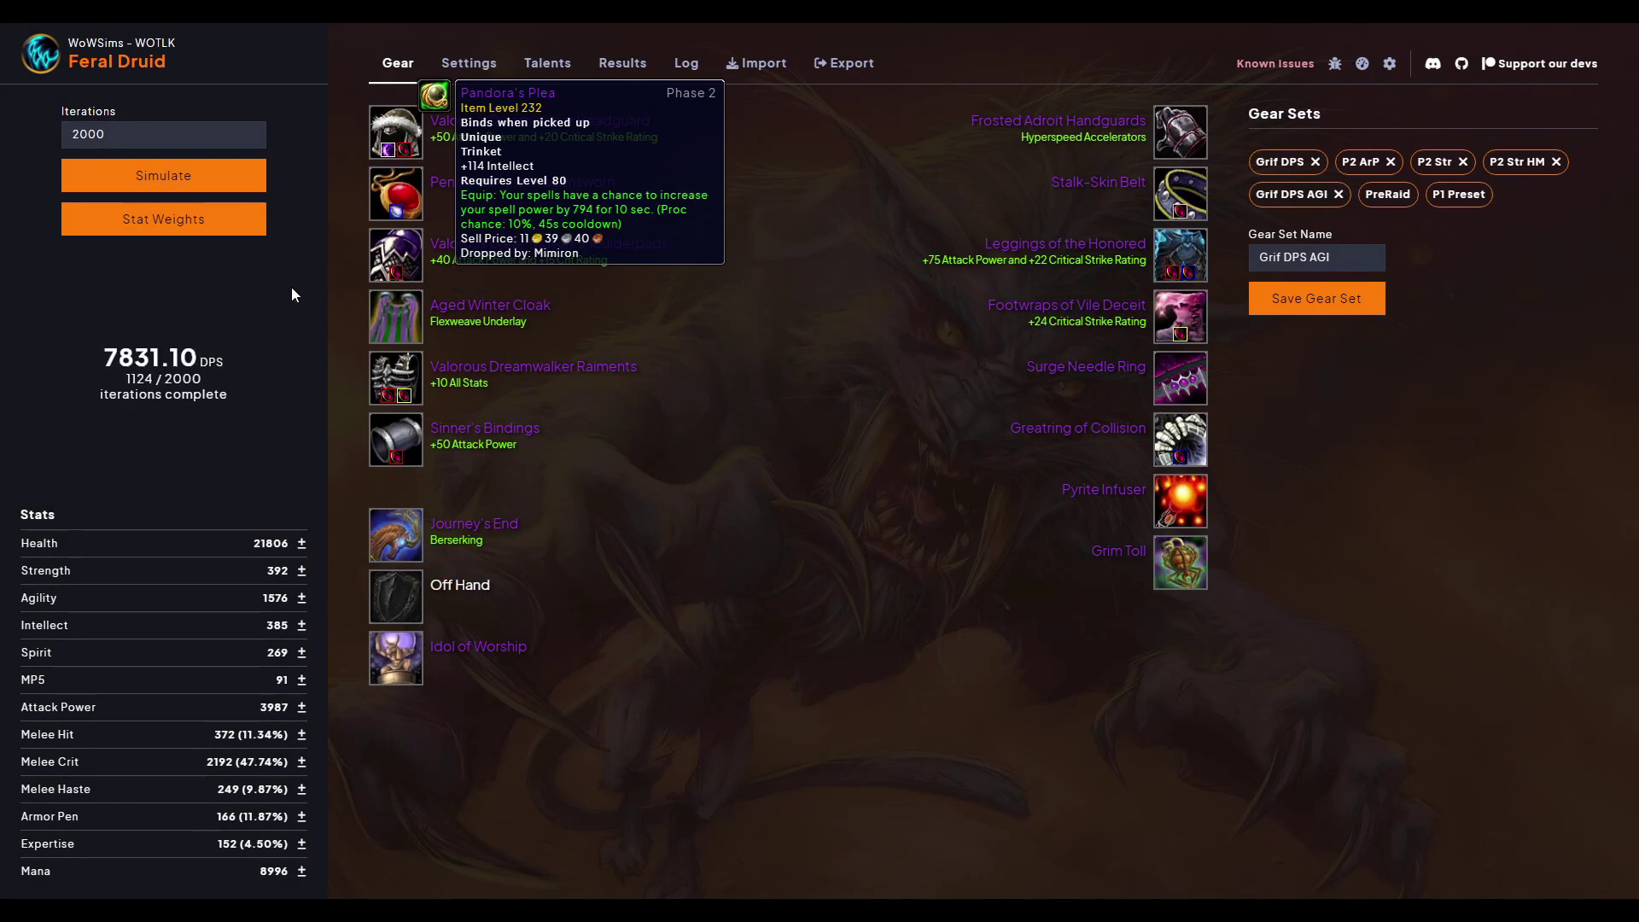